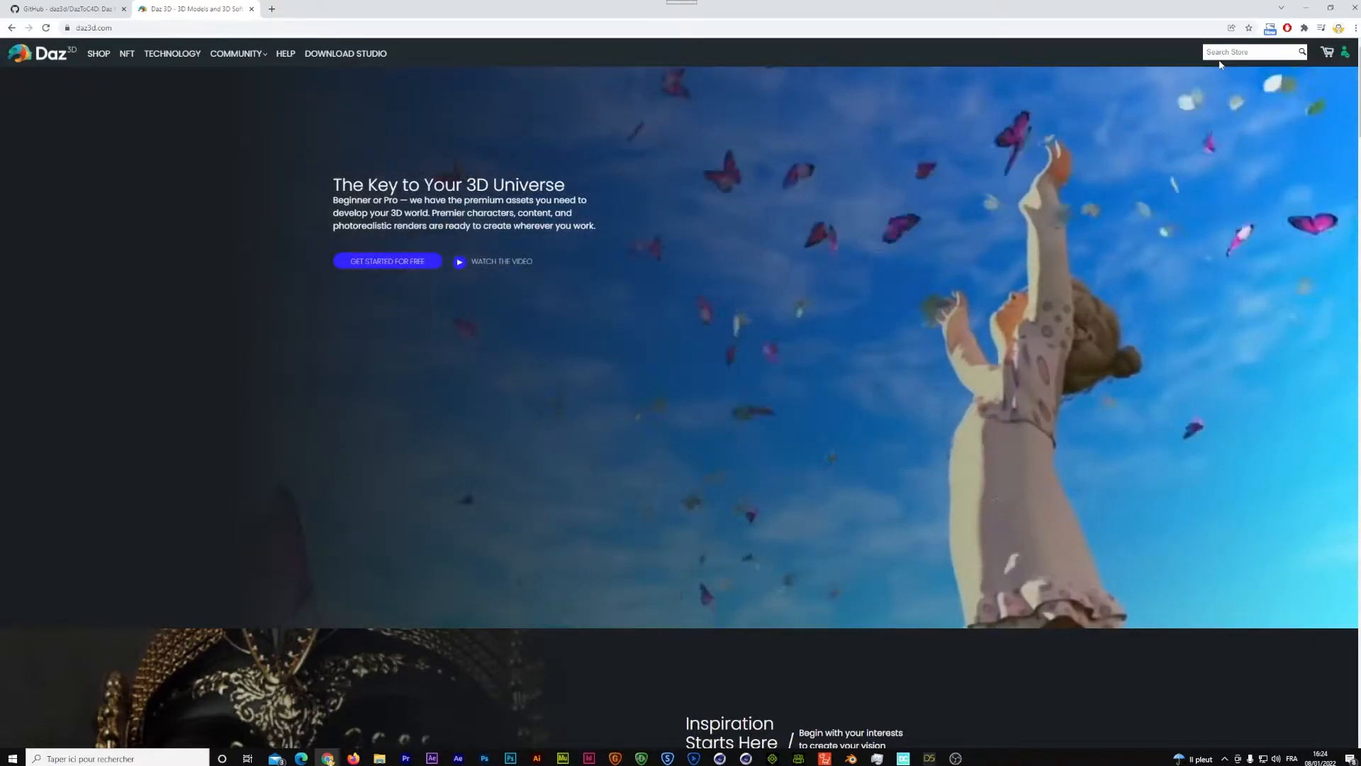
# Step: Search the Daz 3D store for "cinema4d"
pyautogui.click(1219, 59)
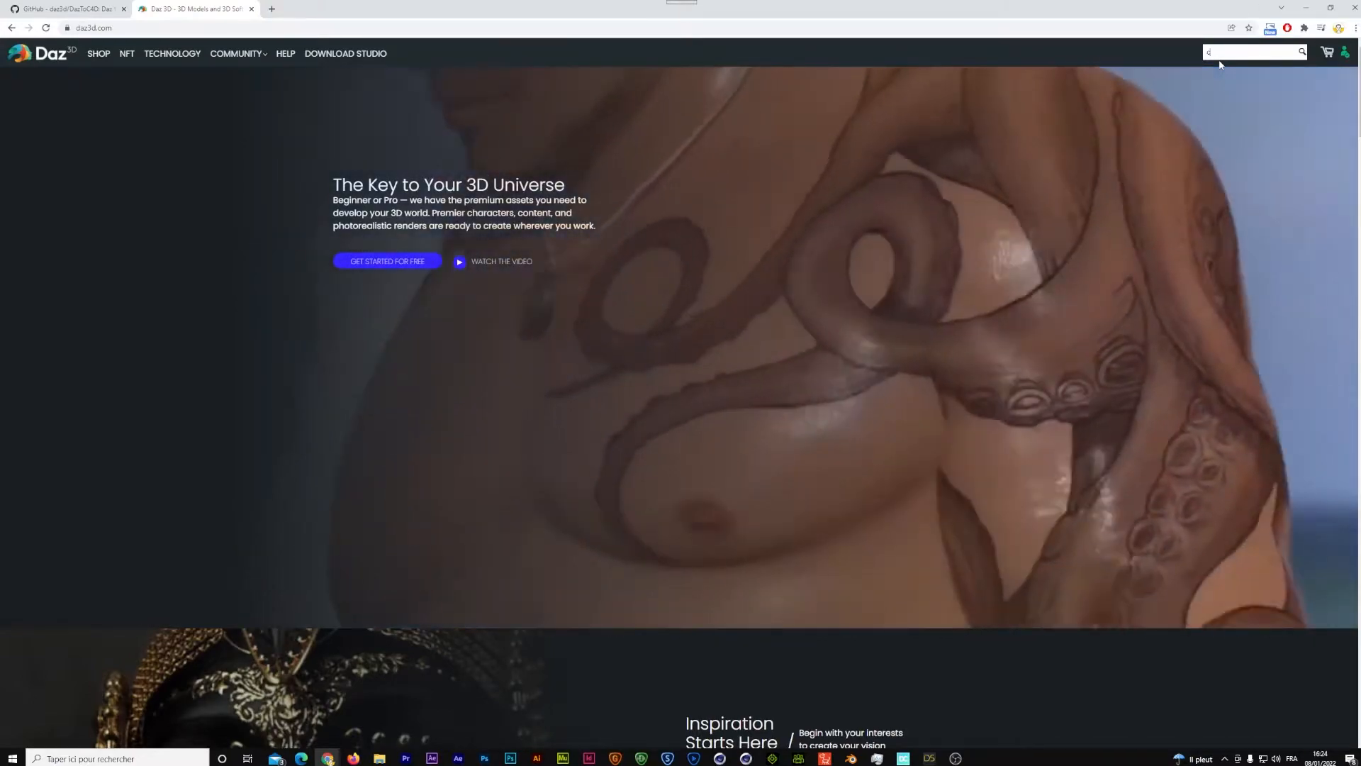
pyautogui.write('cinema4')
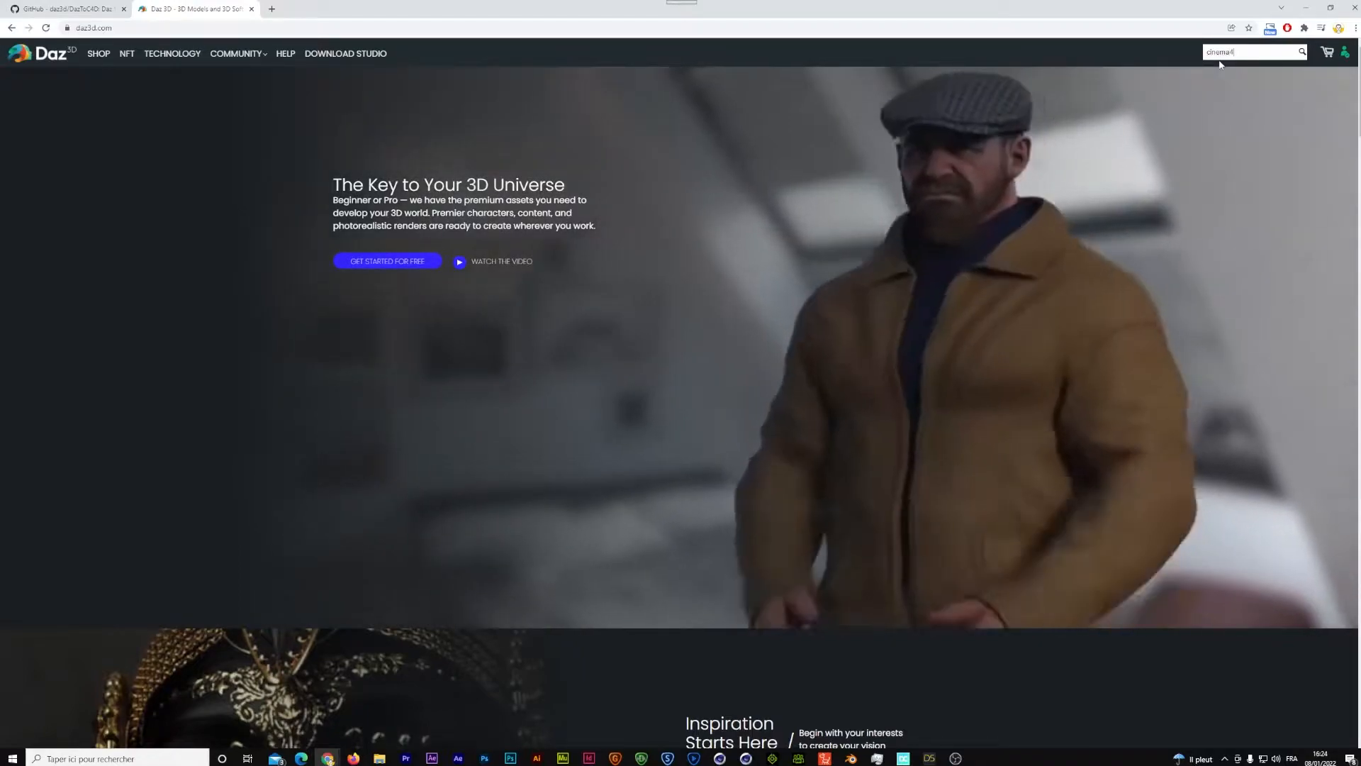
pyautogui.write('d')
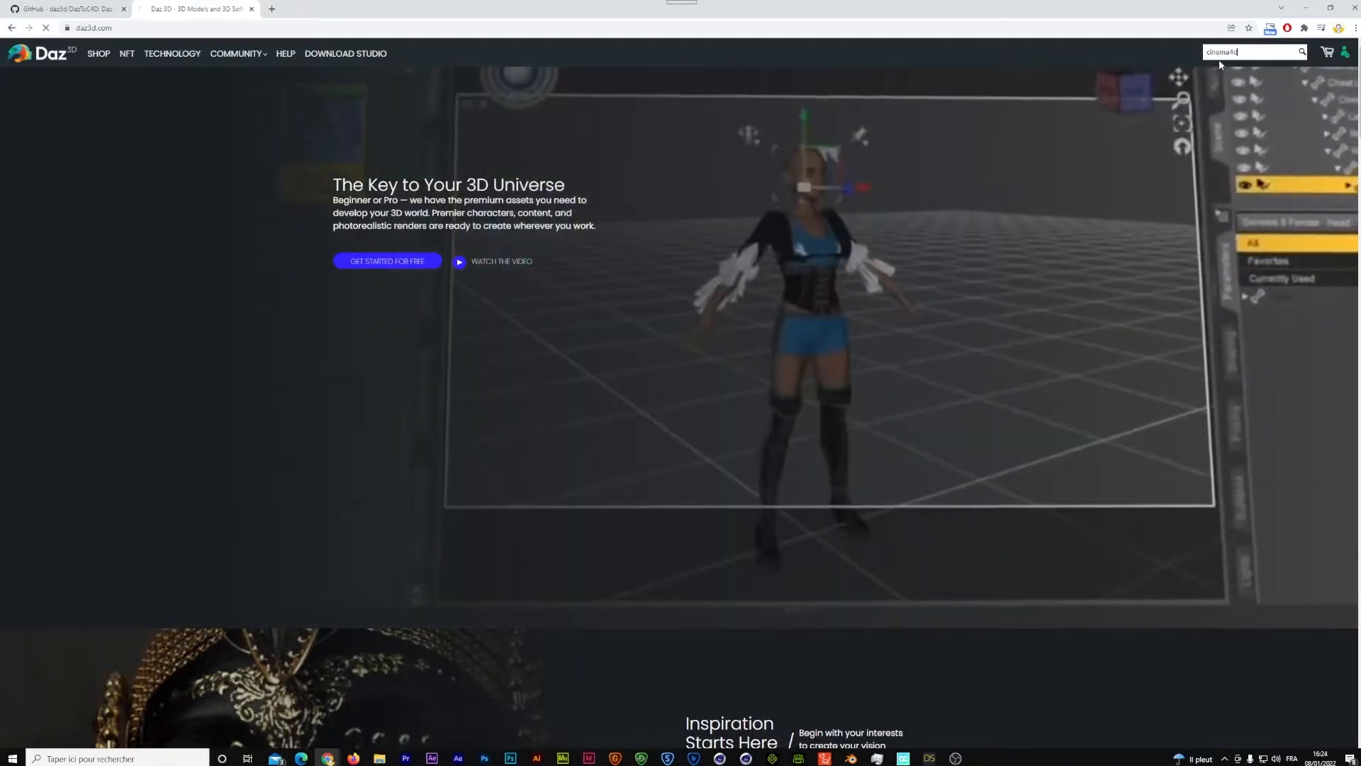
pyautogui.press('Return')
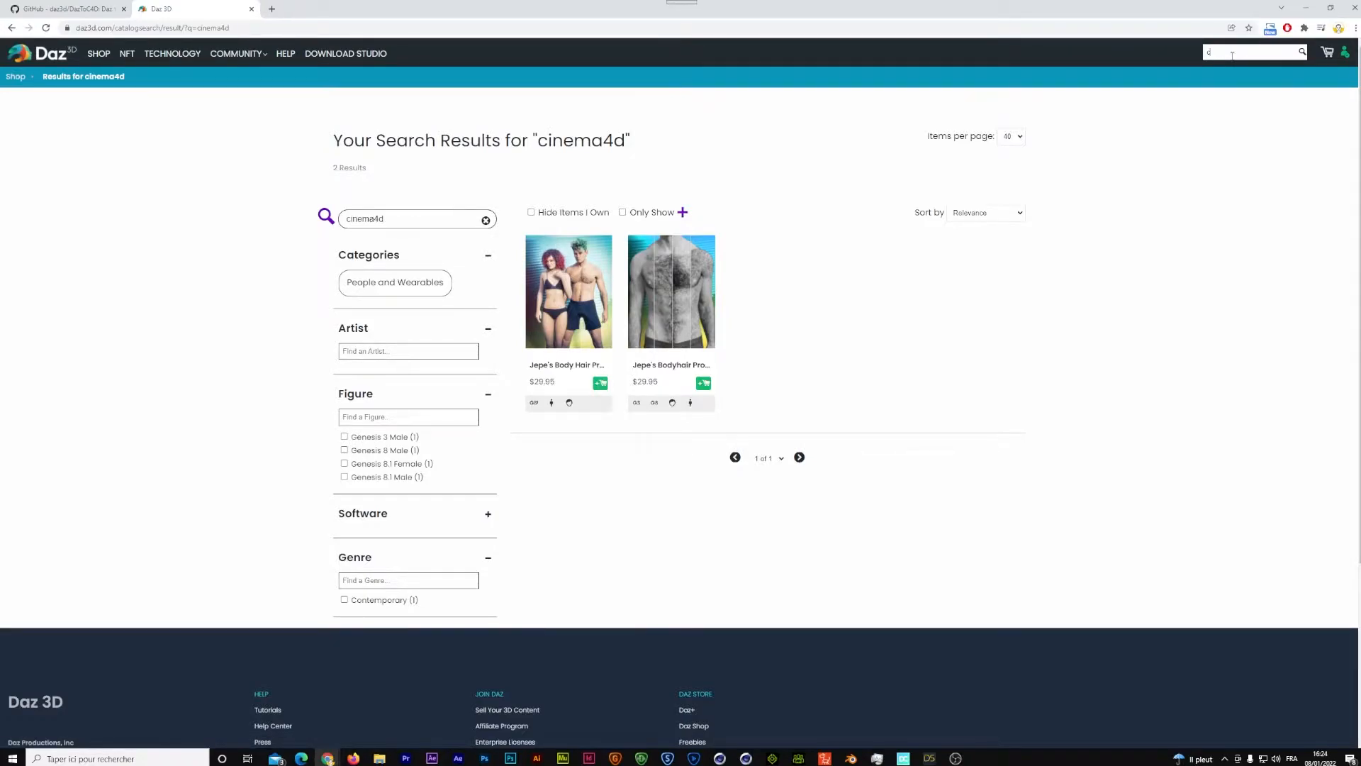
# Step: Search the store for "c4d" and look through the results
pyautogui.press('Return')
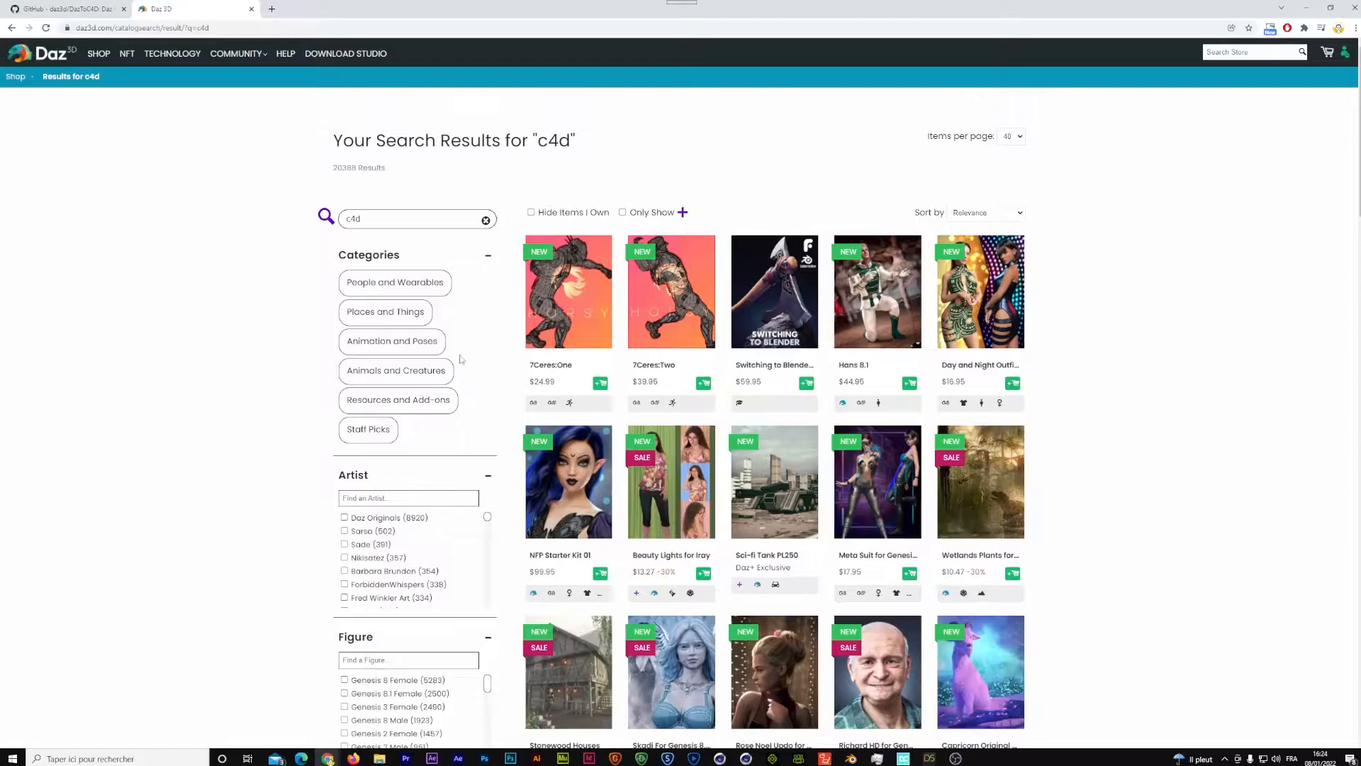
pyautogui.scroll(-2, 620, 436)
pyautogui.scroll(-8, 621, 441)
pyautogui.scroll(9, 429, 276)
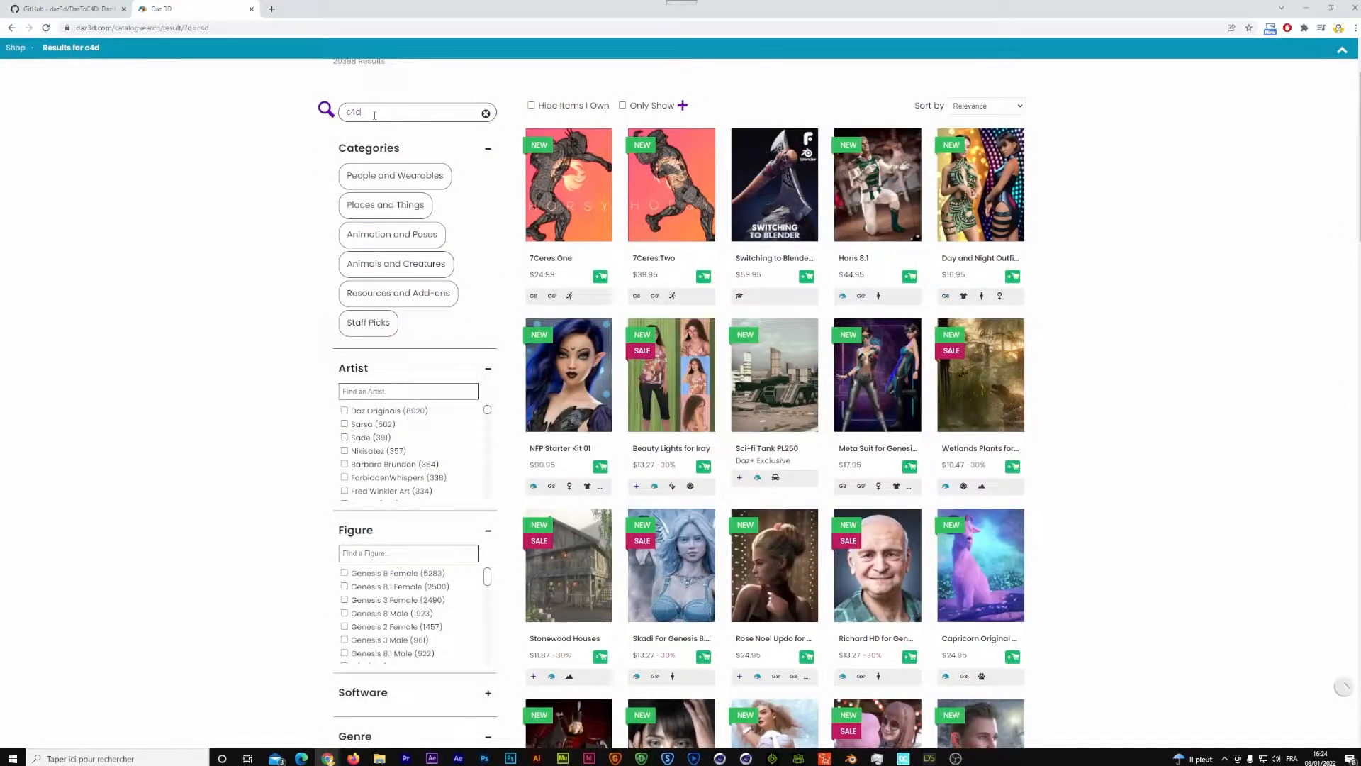
# Step: Refine the store search to "c4d bridge" and look through the listed products
pyautogui.write('bru')
pyautogui.press('BackSpace')
pyautogui.write('idge')
pyautogui.press('Return')
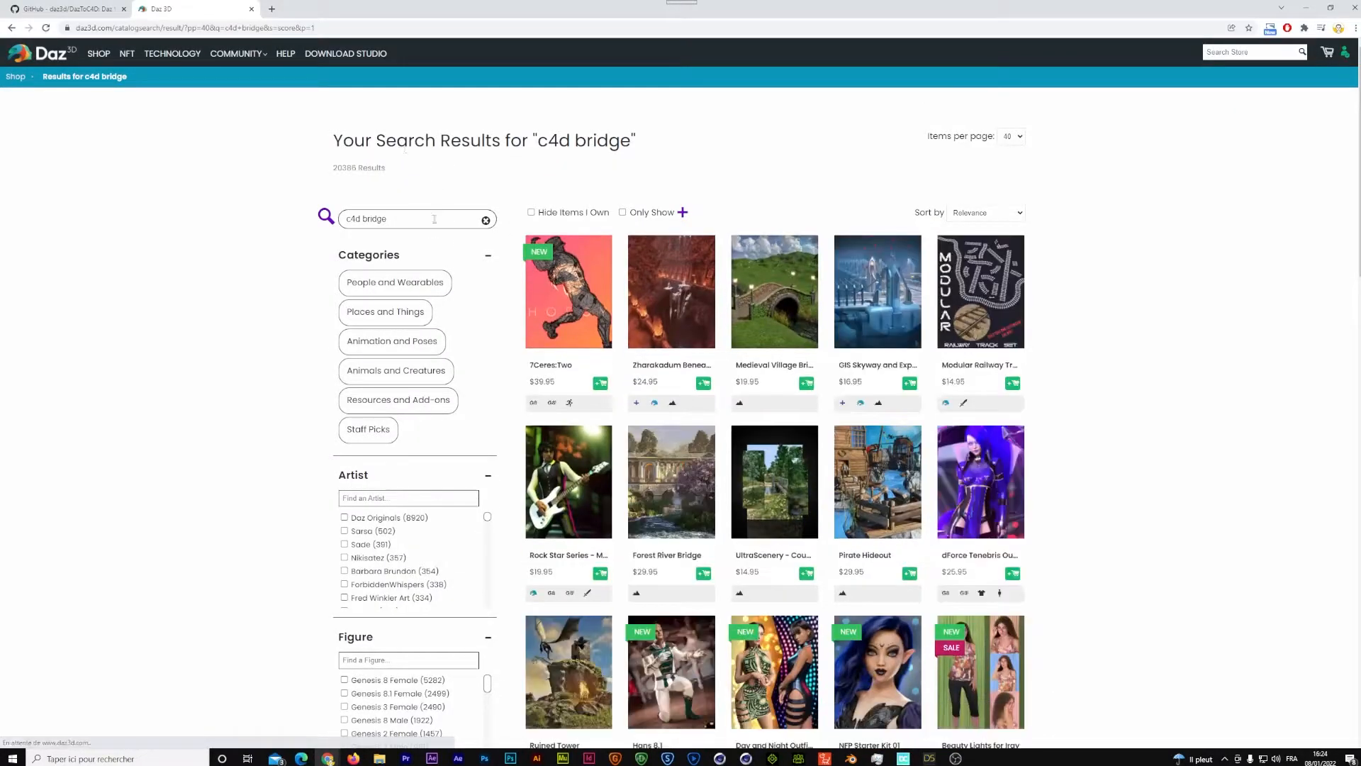
pyautogui.scroll(-8, 431, 270)
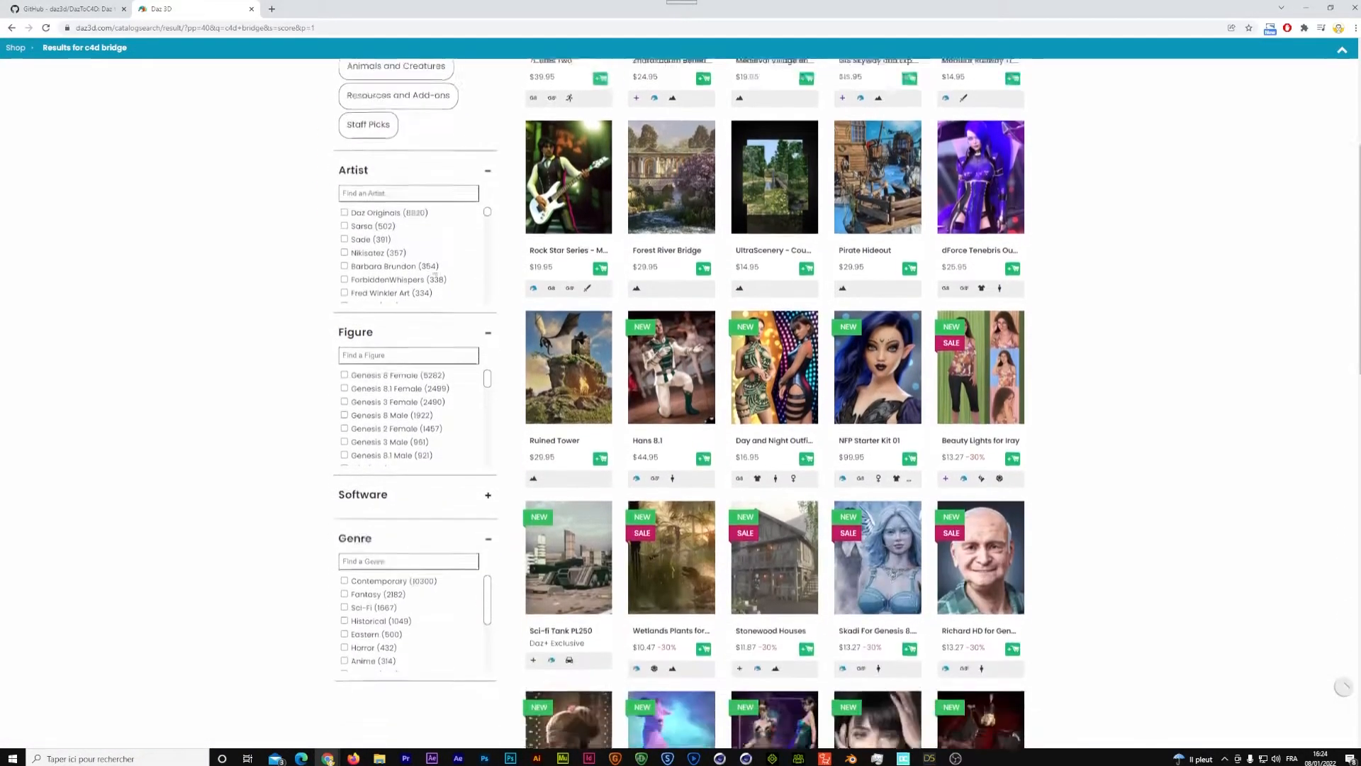
pyautogui.scroll(-3, 437, 298)
pyautogui.scroll(6, 440, 347)
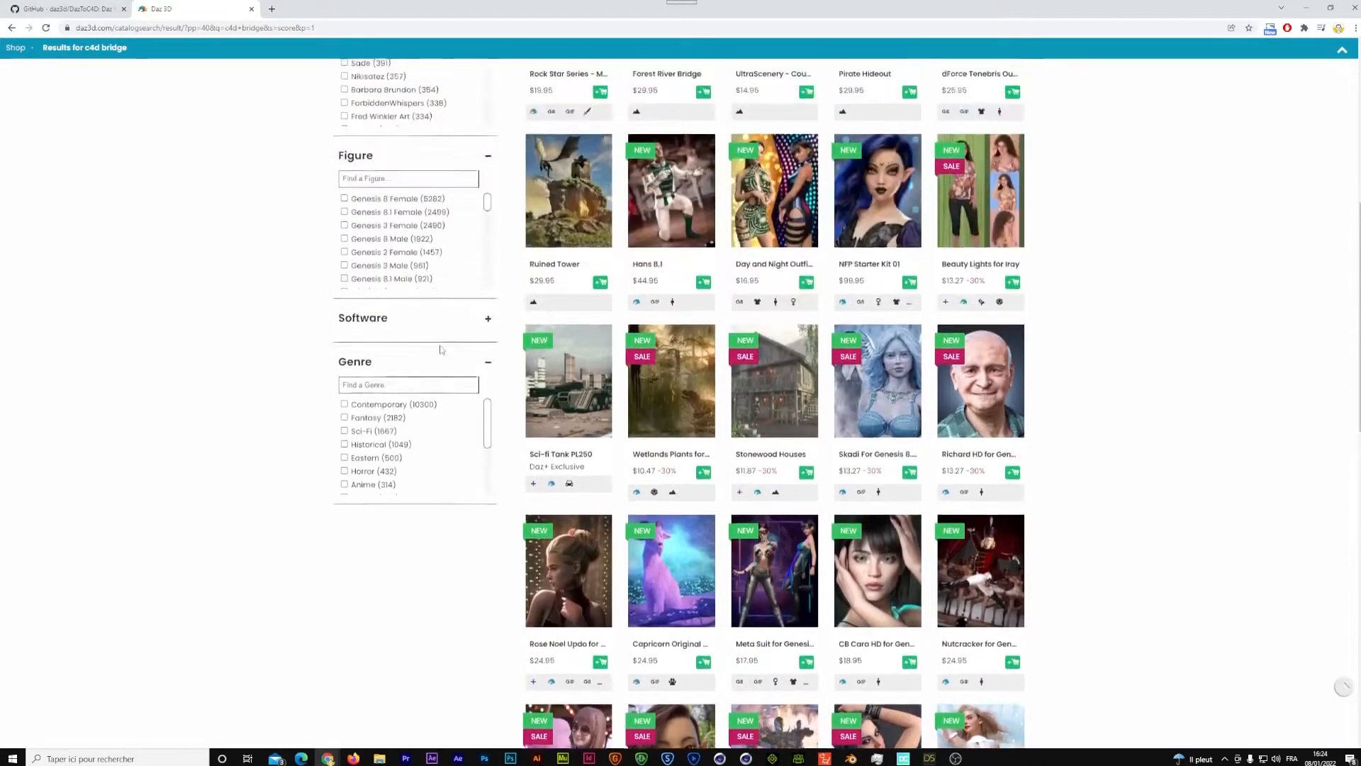
pyautogui.scroll(2, 404, 330)
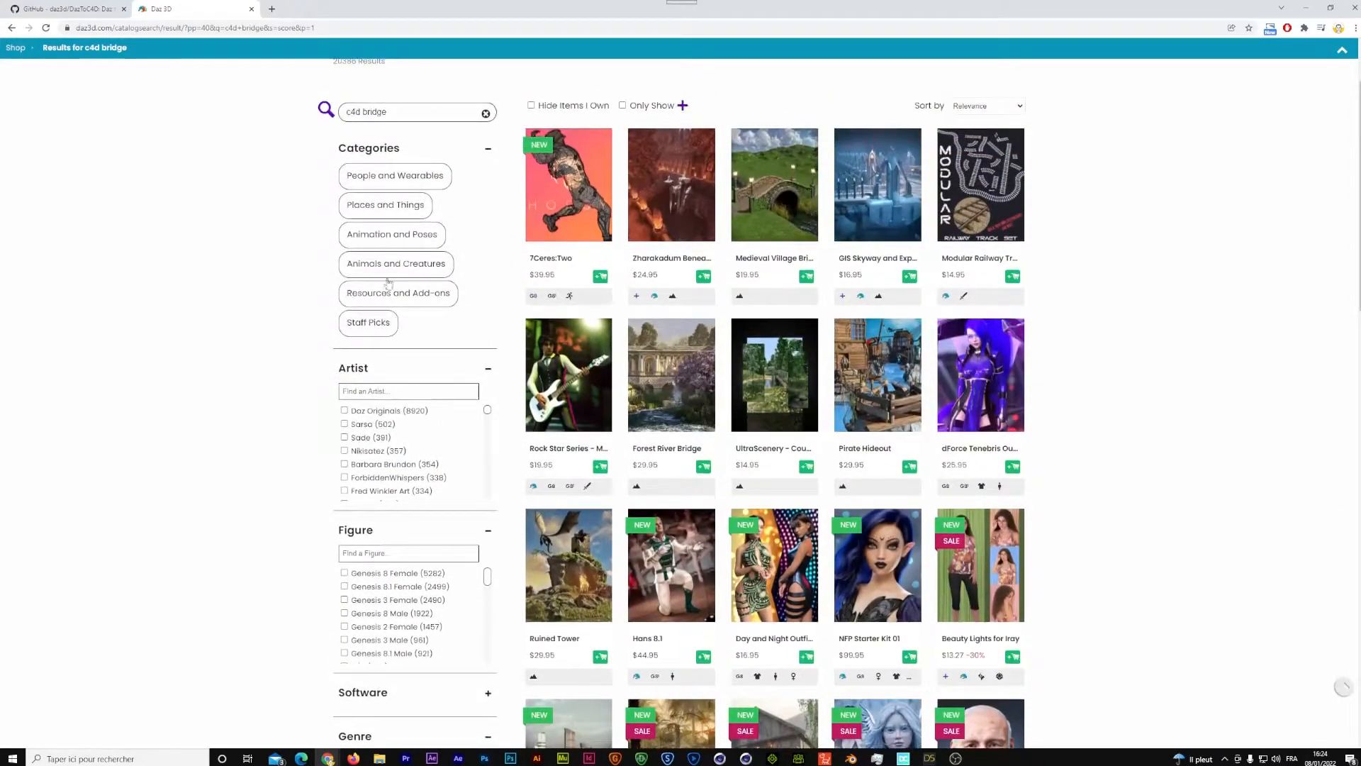
# Step: Examine the subcategories under the People and Wearables, Places and Things, Animation and Poses, and Staff Picks filters
pyautogui.click(381, 183)
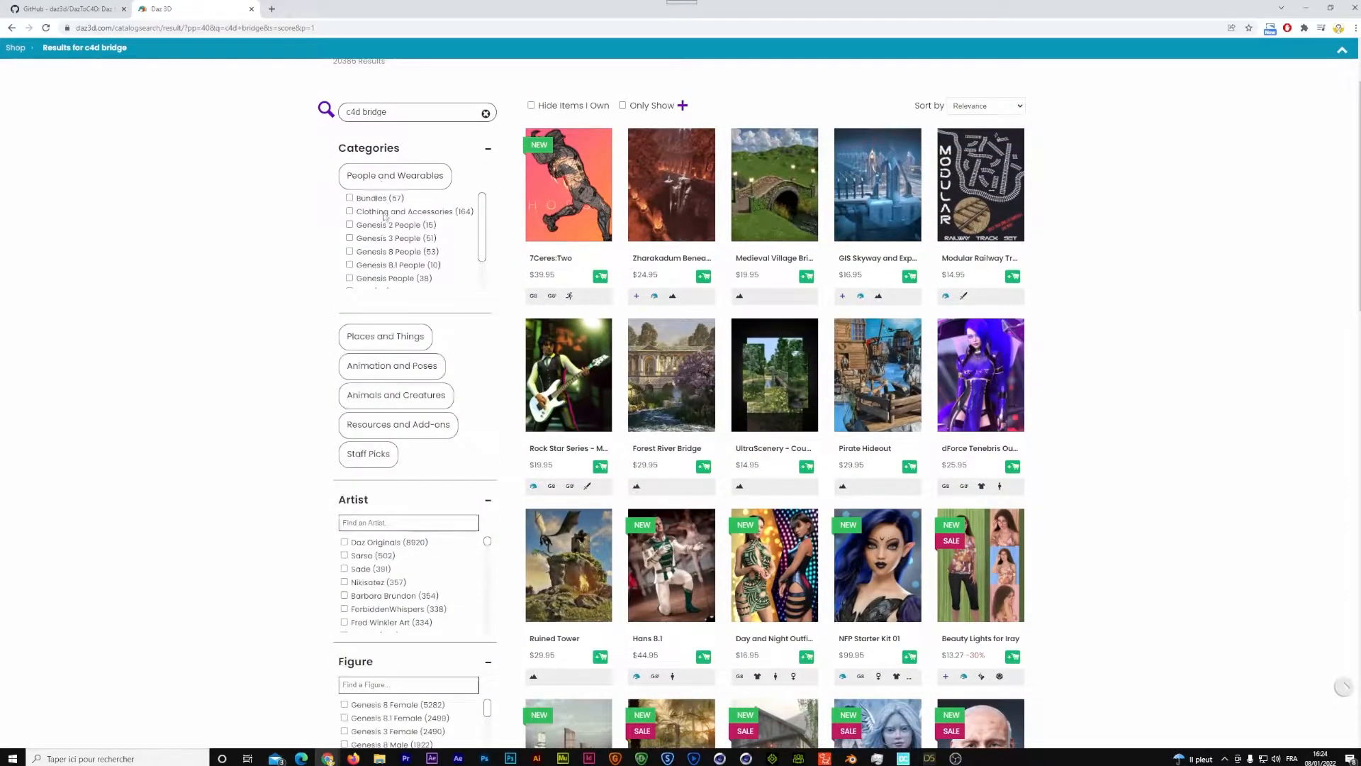
pyautogui.click(381, 182)
pyautogui.click(366, 325)
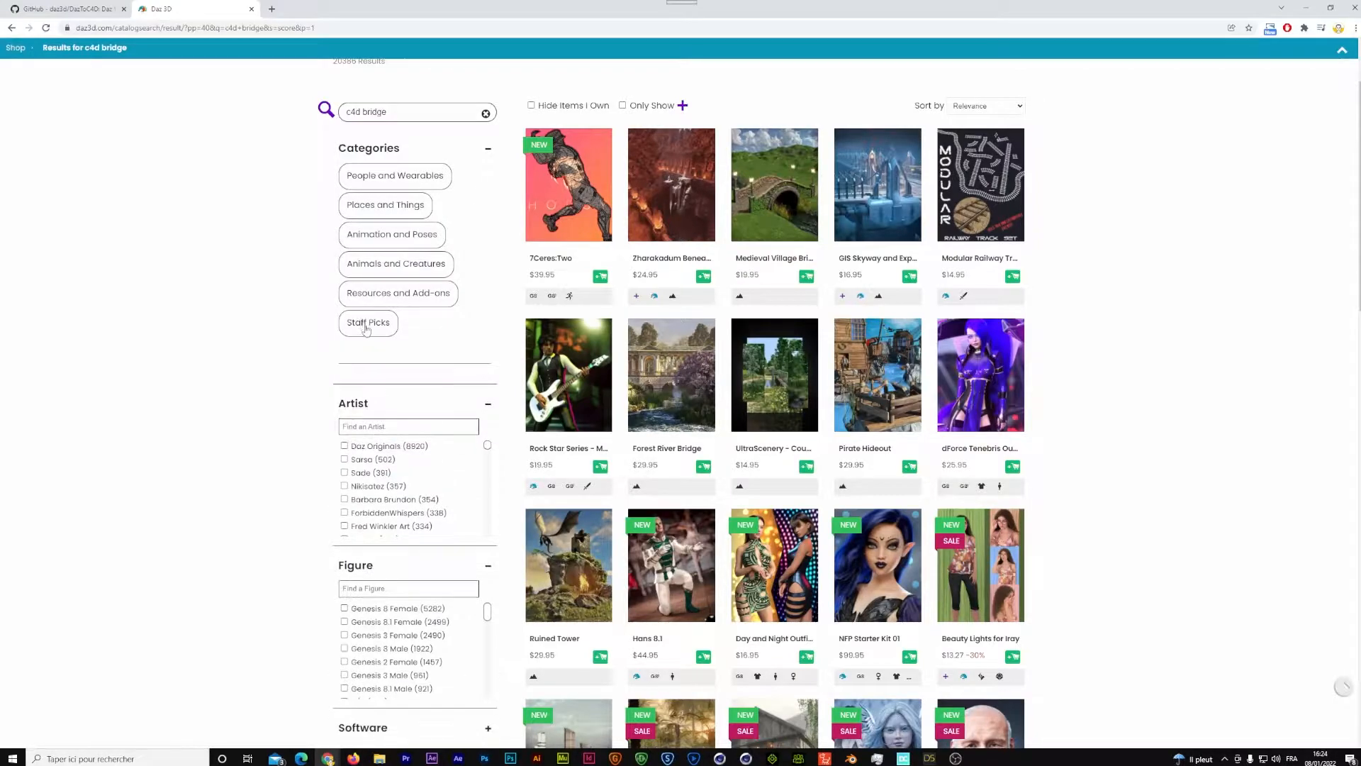
pyautogui.scroll(1, 400, 295)
pyautogui.click(397, 295)
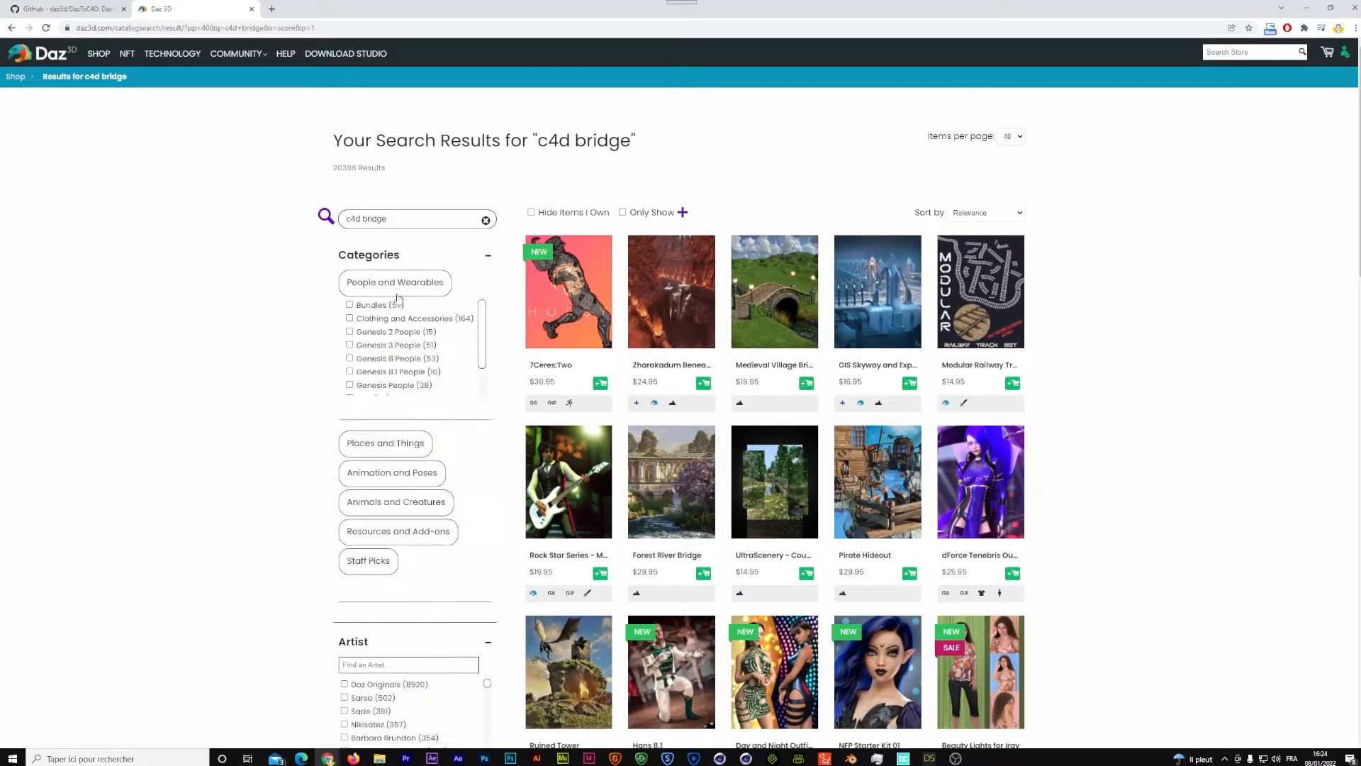
pyautogui.click(396, 294)
pyautogui.click(394, 312)
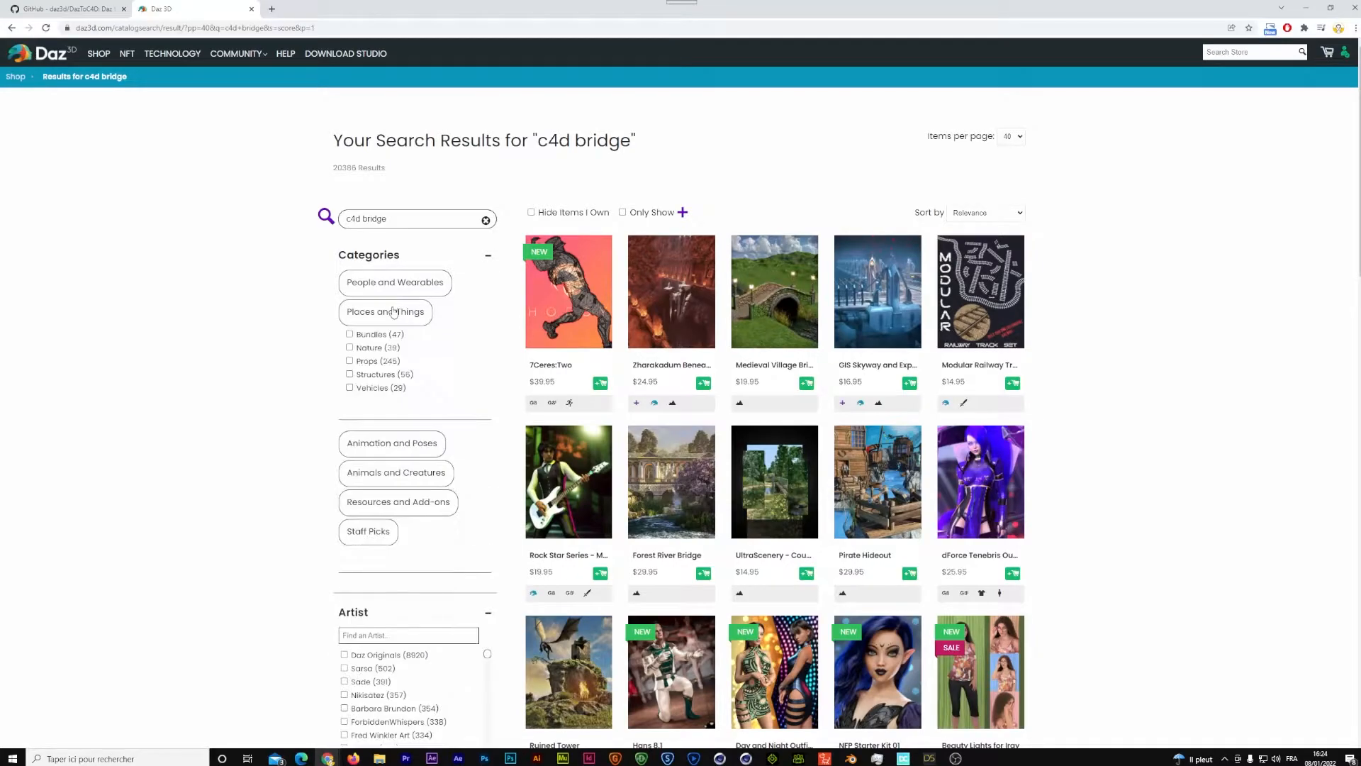
pyautogui.click(394, 312)
pyautogui.click(402, 344)
pyautogui.click(402, 346)
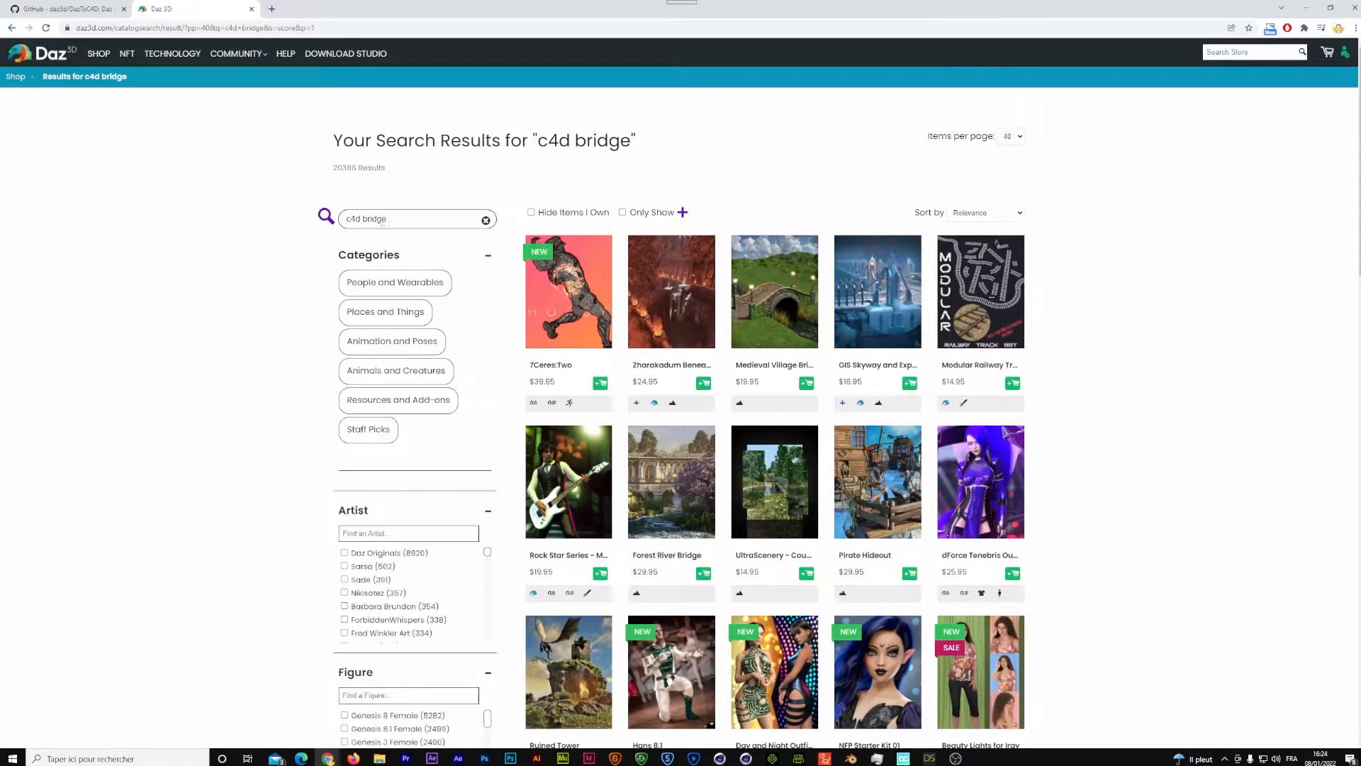
# Step: Search the store for "bridge" alone and for "bridge cinema4d"
pyautogui.moveTo(364, 221); pyautogui.dragTo(345, 220)
pyautogui.press('BackSpace')
pyautogui.press('Return')
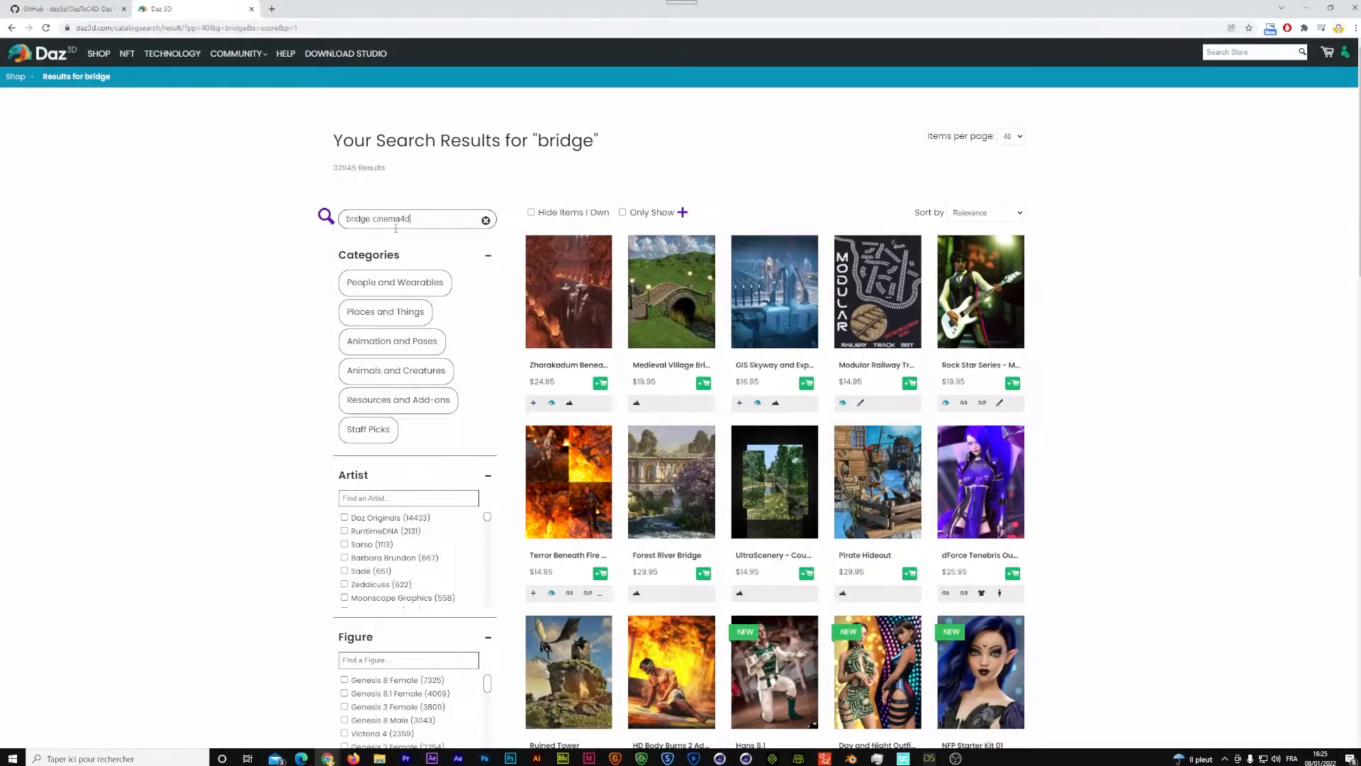
pyautogui.press('Return')
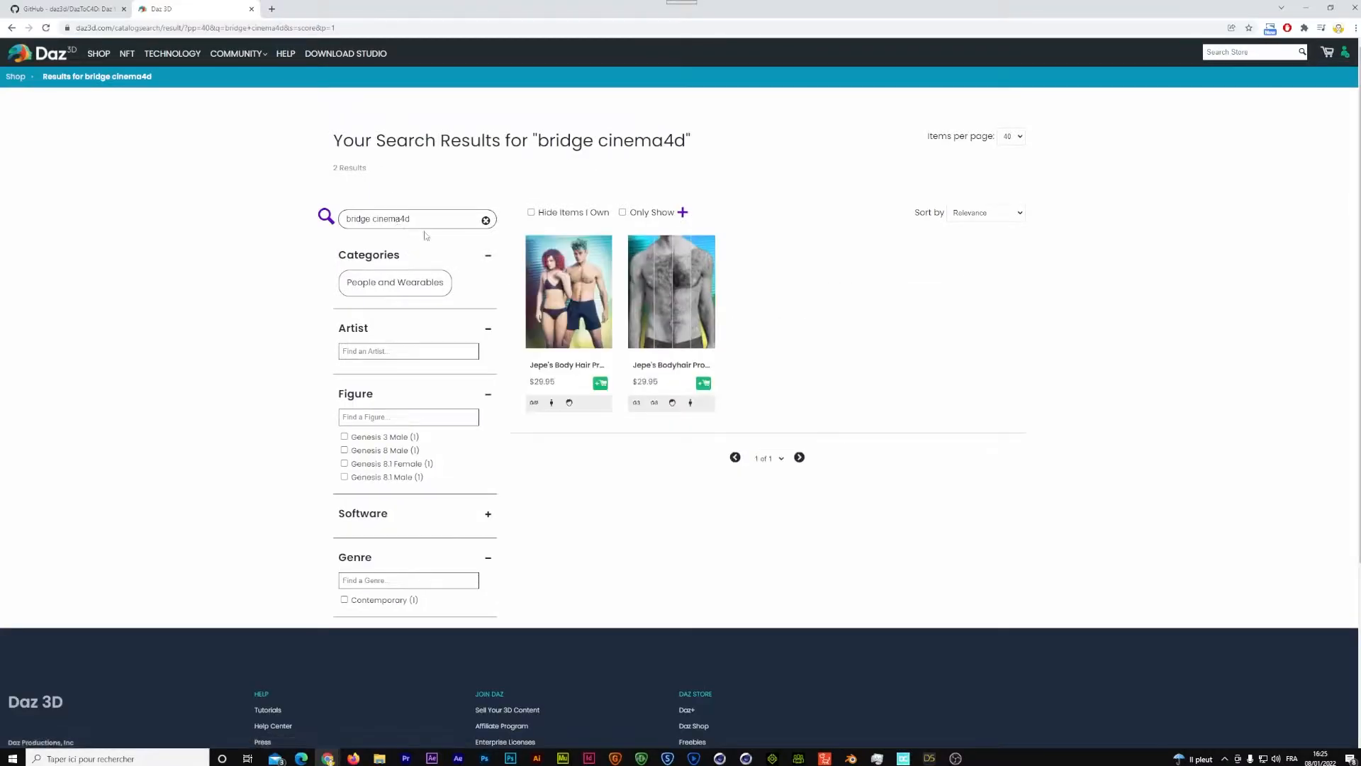
# Step: Copy the search phrase "bridge cinema4d" and run it as a Google search in a new browser tab
pyautogui.moveTo(428, 220); pyautogui.dragTo(325, 225)
pyautogui.hotkey('ctrl', 'c')
pyautogui.rightClick(384, 222)
pyautogui.click(437, 263)
pyautogui.click(272, 8)
pyautogui.rightClick(304, 28)
pyautogui.click(332, 98)
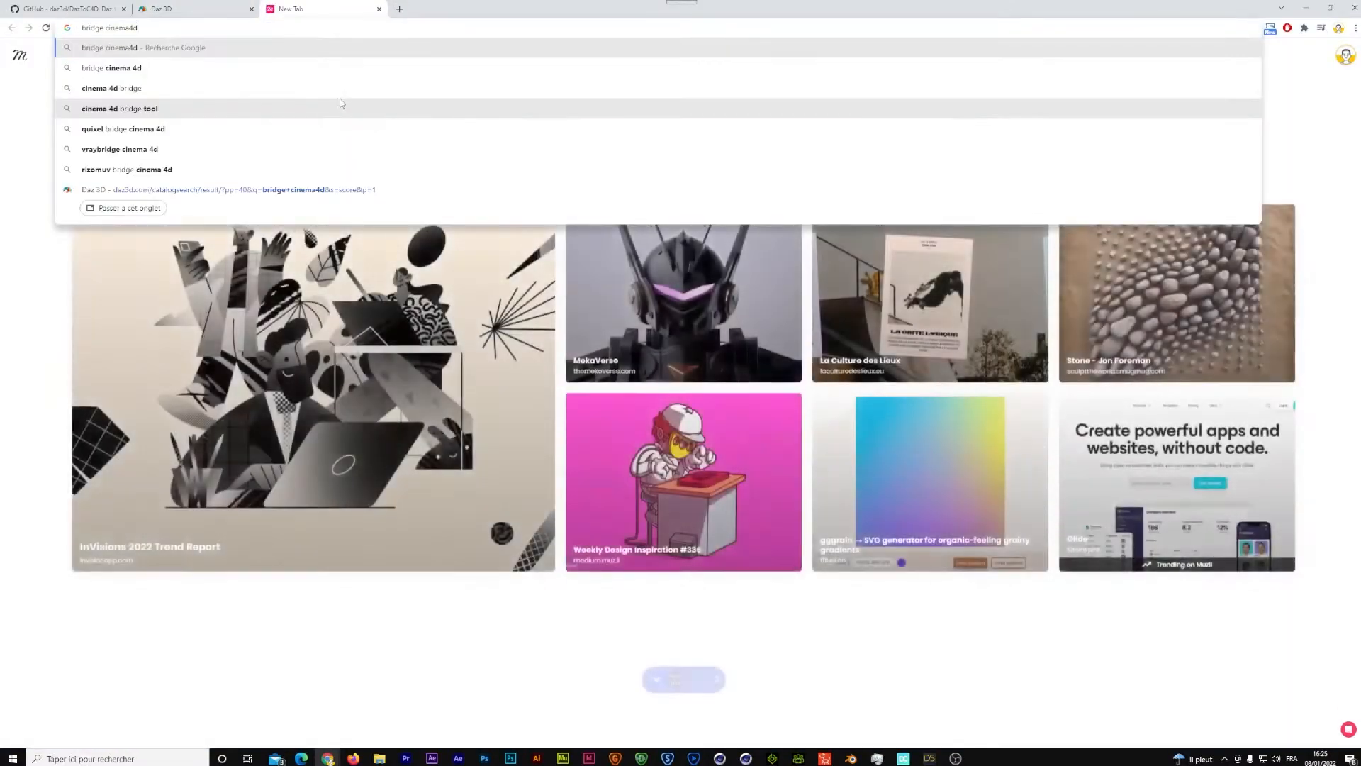
pyautogui.press('Return')
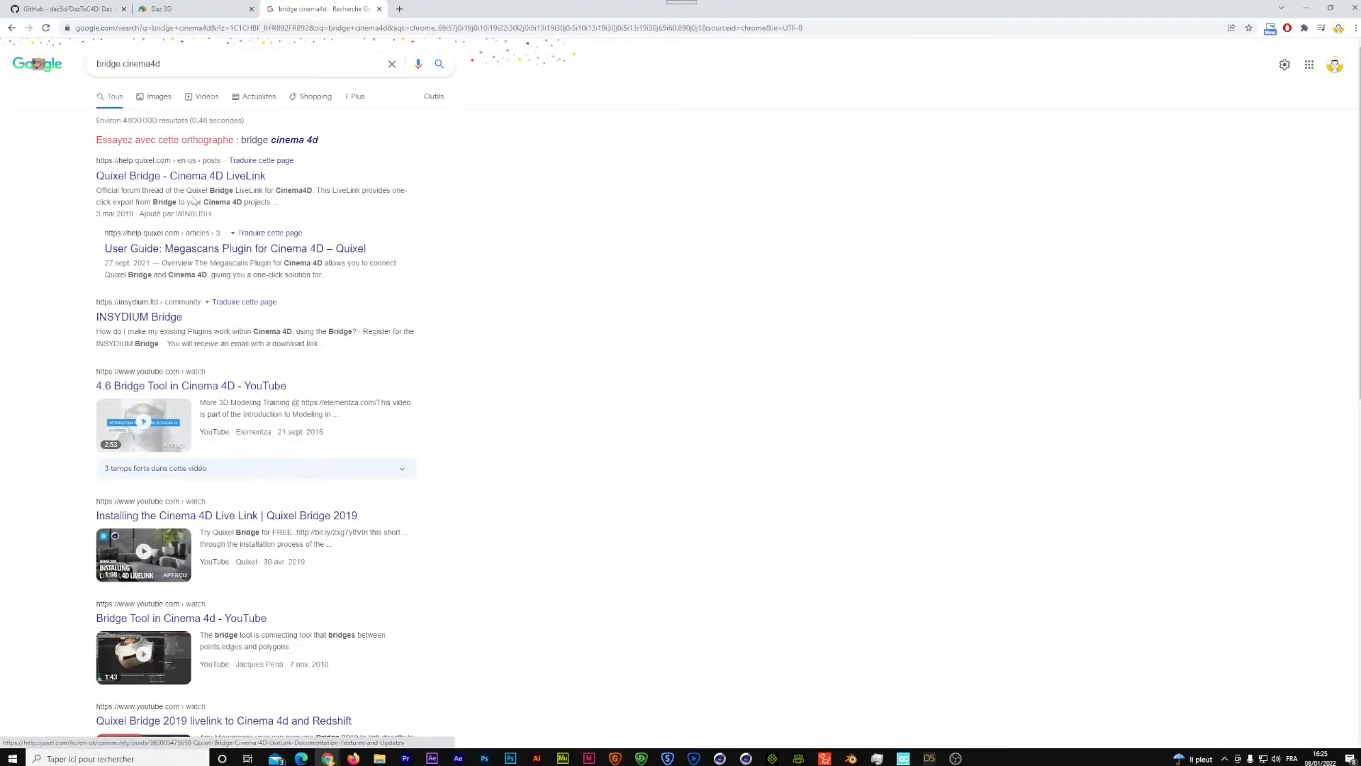
# Step: Refine the Google search to "daz3d bridge cinema4d" and open the Daz to Cinema 4D Bridge product page
pyautogui.click(98, 63)
pyautogui.write('d')
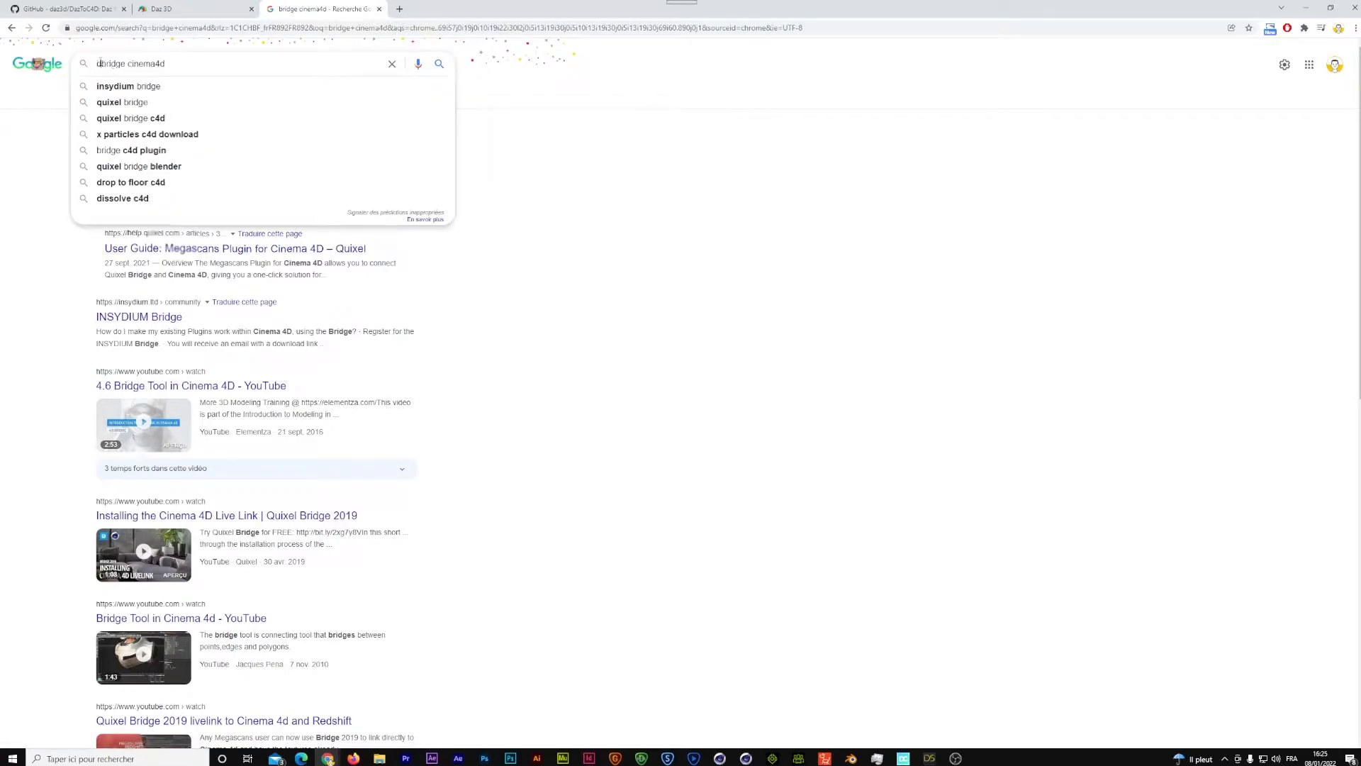
pyautogui.write('az3d')
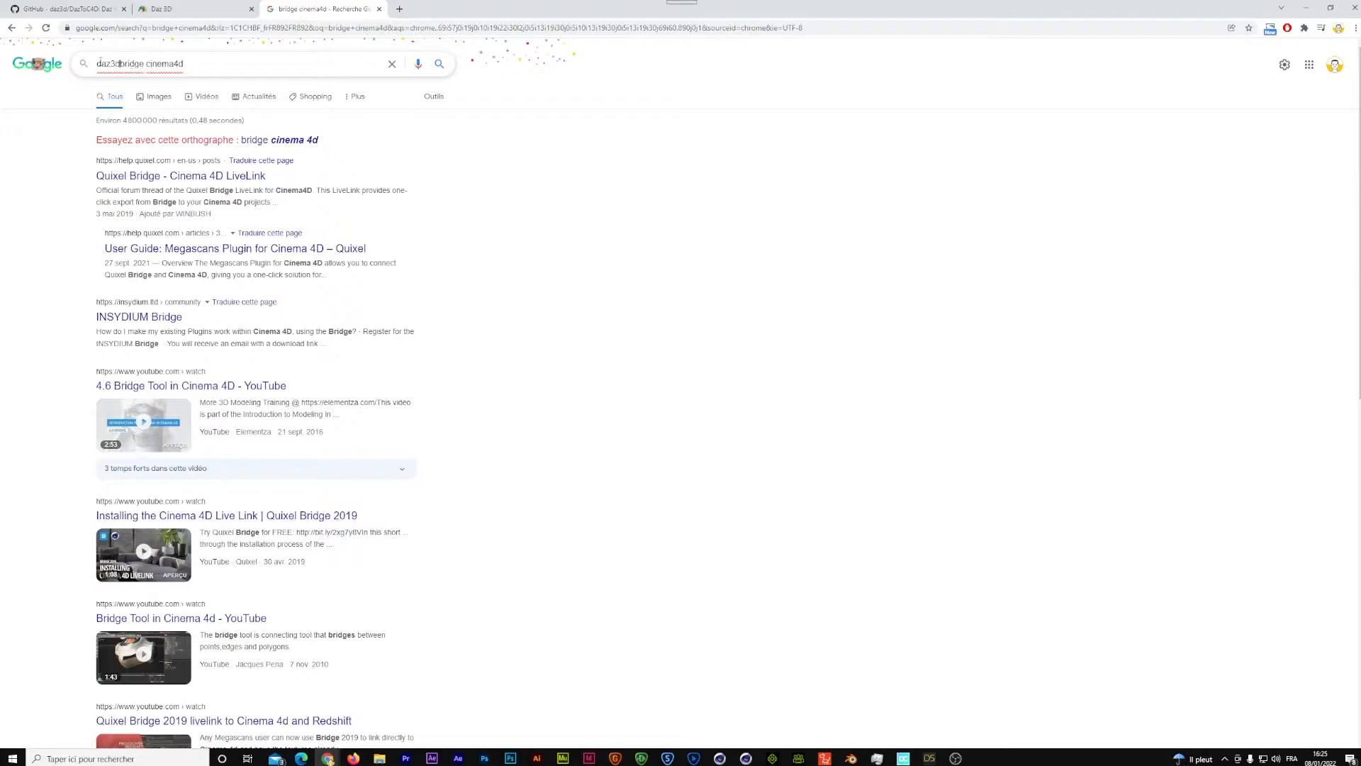
pyautogui.press('Return')
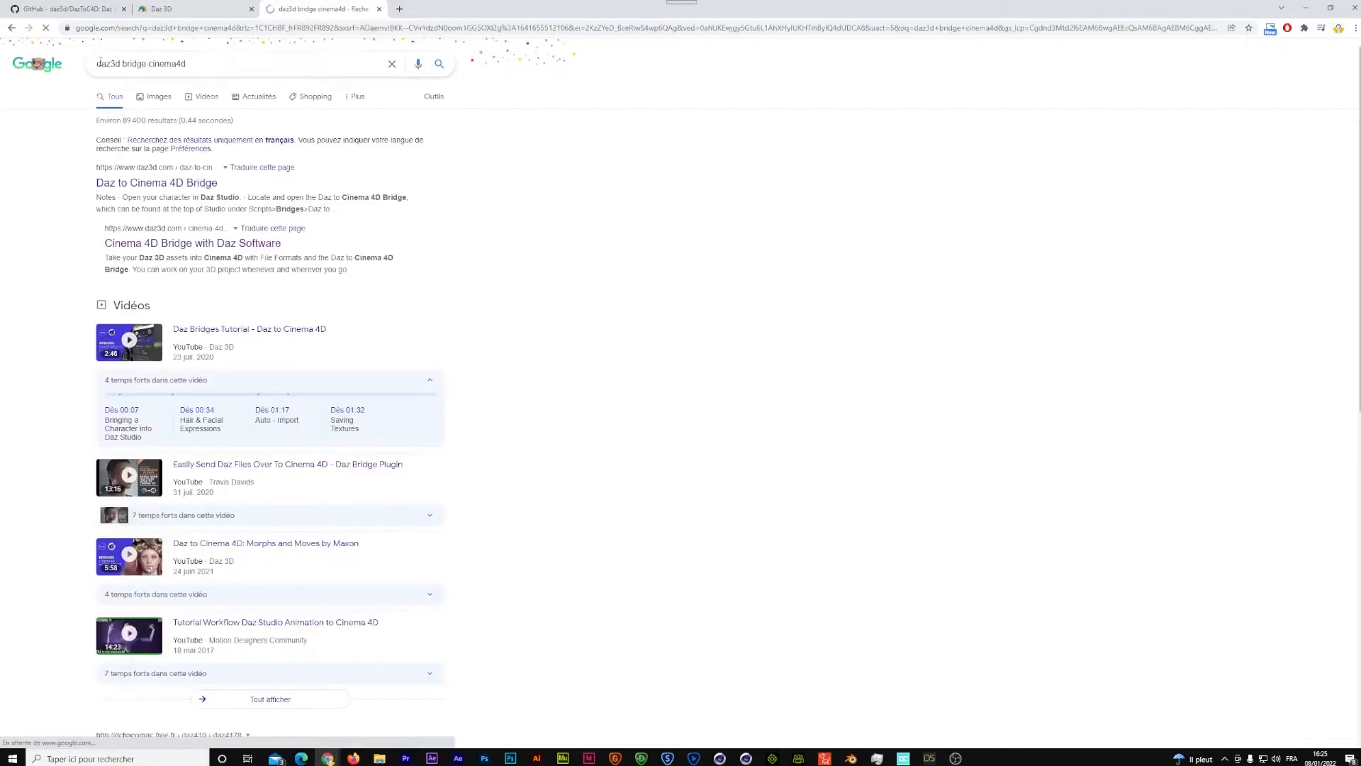
pyautogui.click(139, 182)
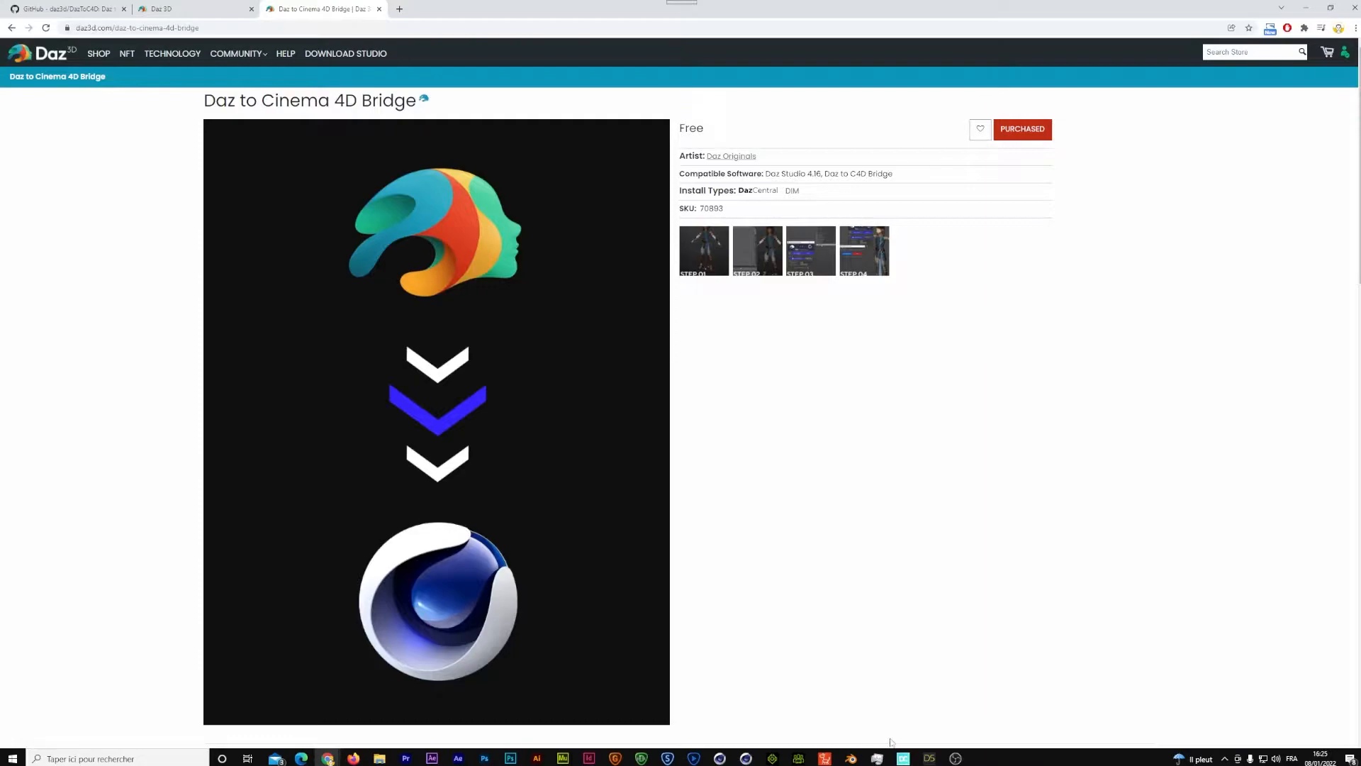
# Step: In DazCentral, maximize the window and open the purchased Daz to Cinema 4D Bridge, then switch to Daz Studio
pyautogui.click(903, 758)
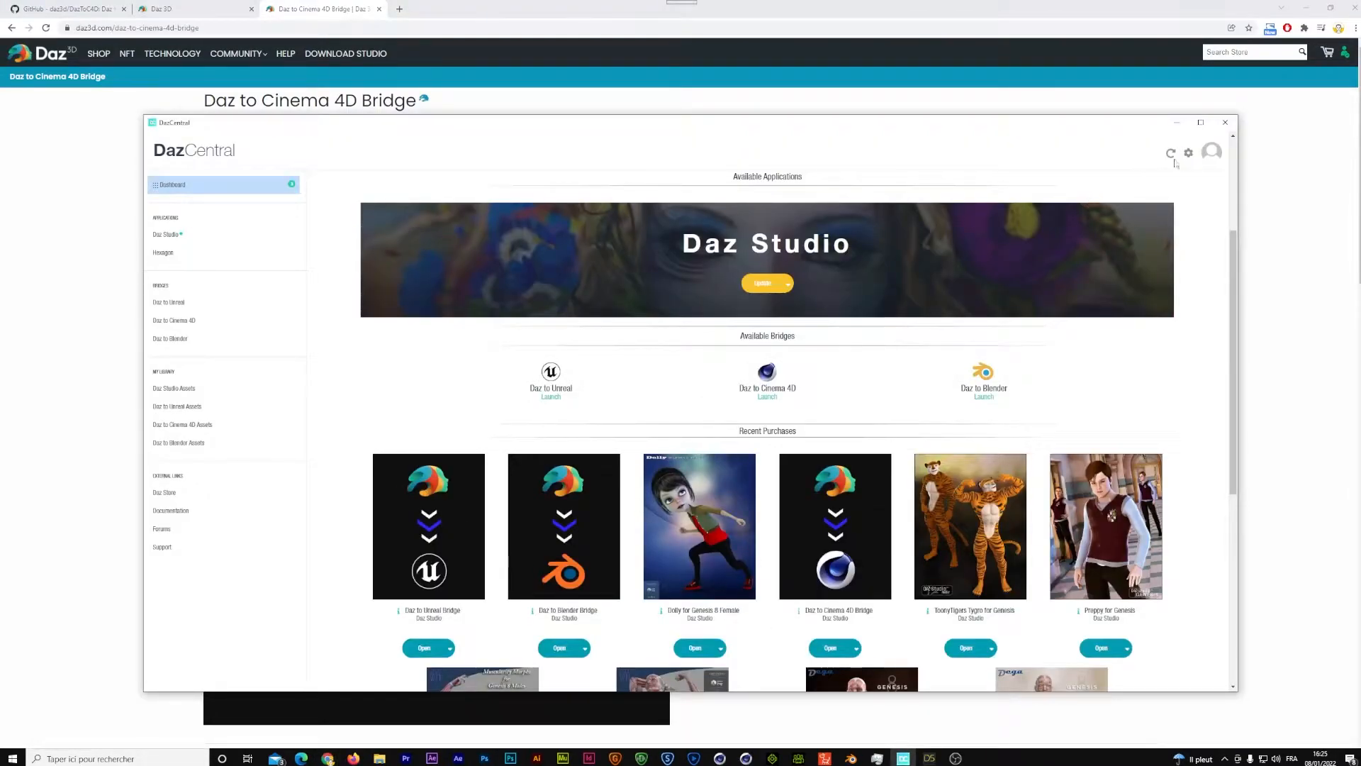
pyautogui.click(1201, 122)
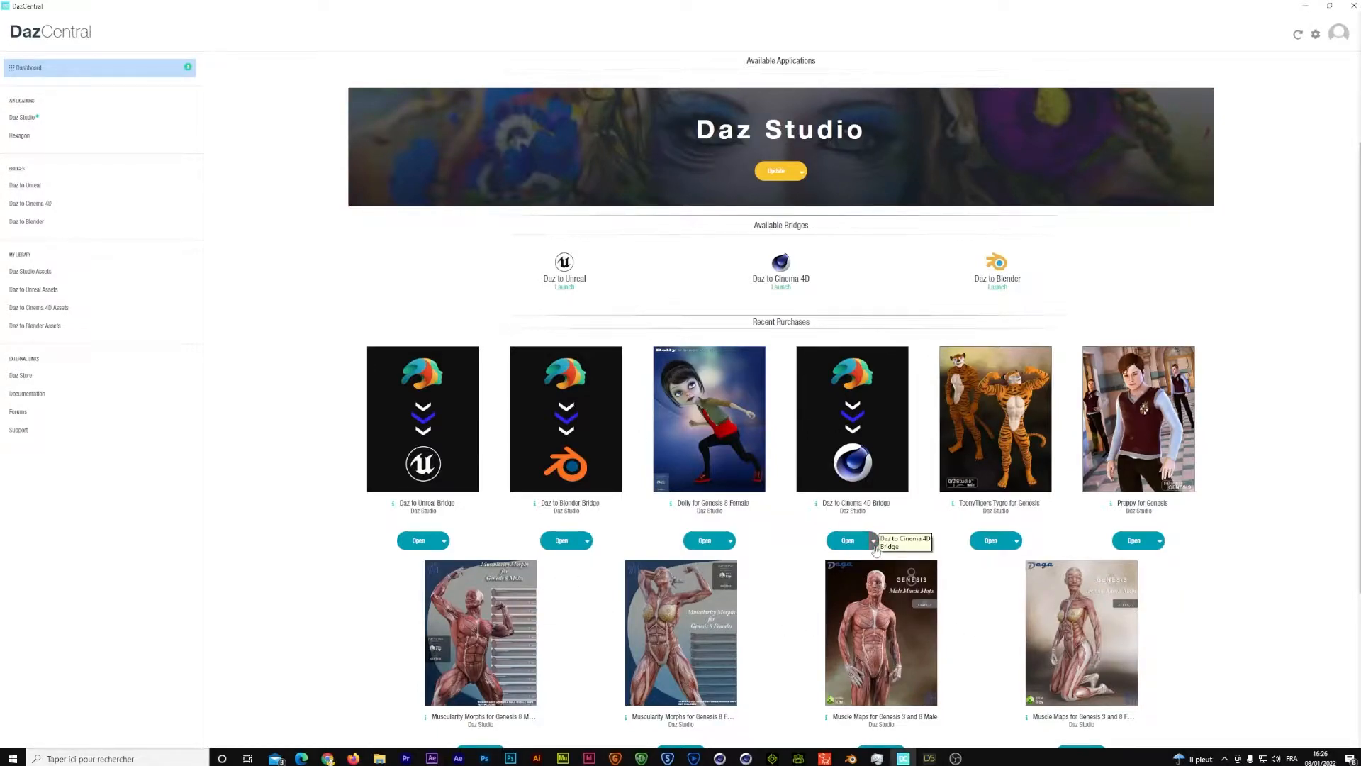
pyautogui.click(844, 541)
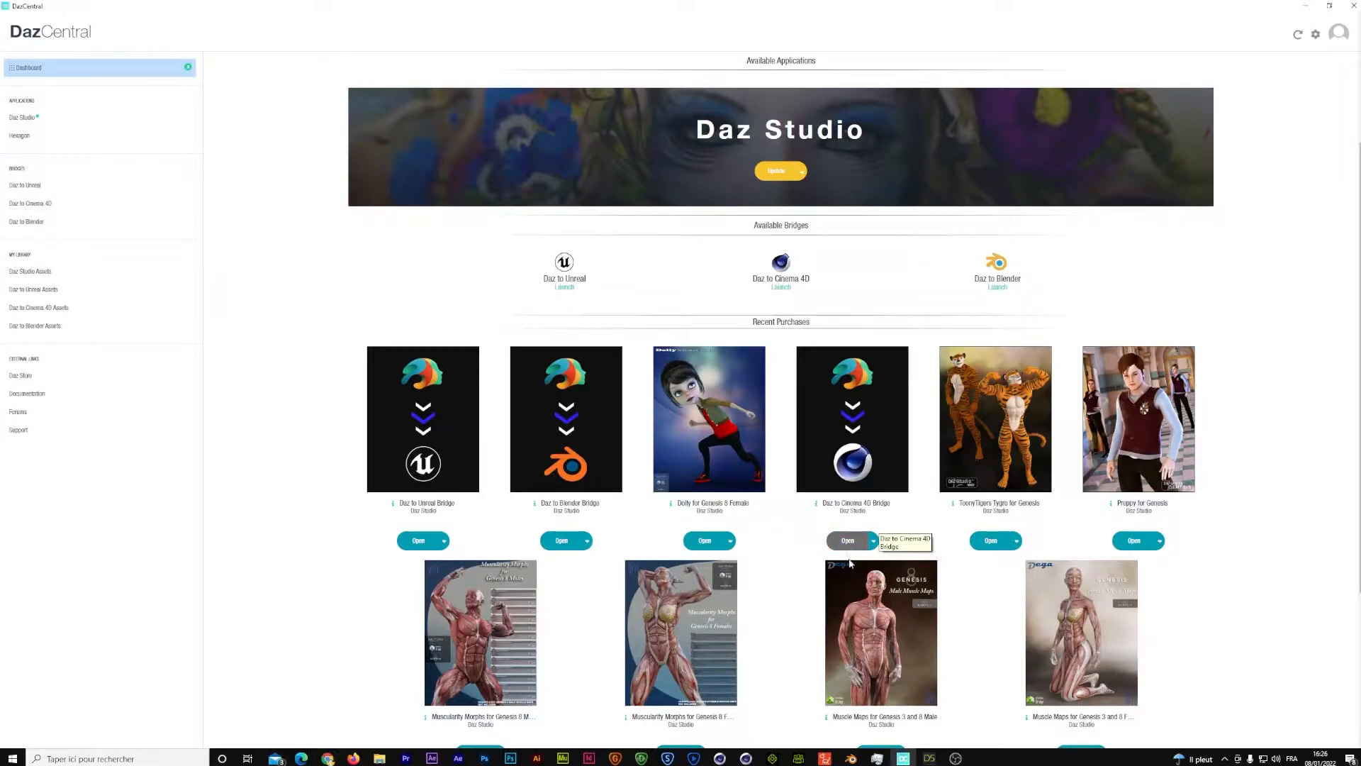
pyautogui.click(929, 760)
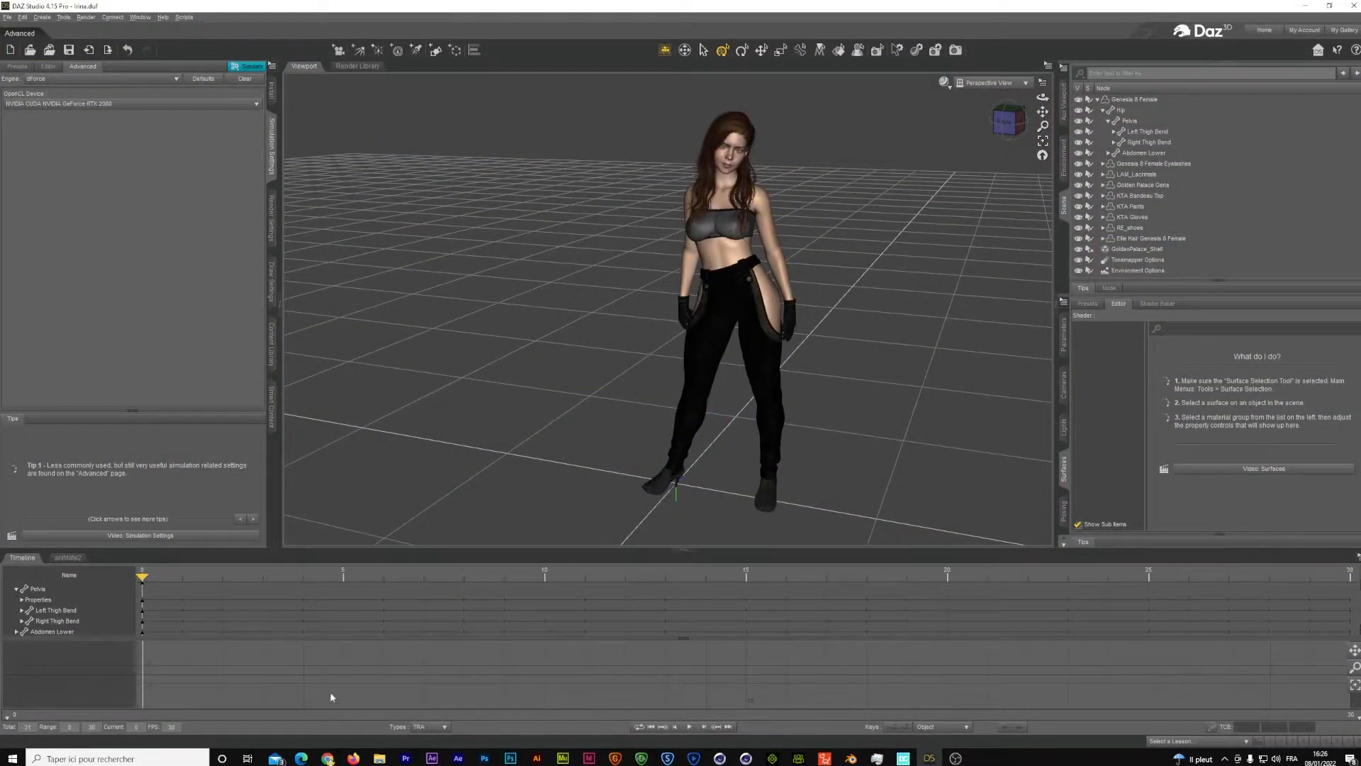
# Step: Switch back to the browser and download the DazToC4D repository from its GitHub page as a ZIP archive
pyautogui.moveTo(328, 758)
pyautogui.click(298, 706)
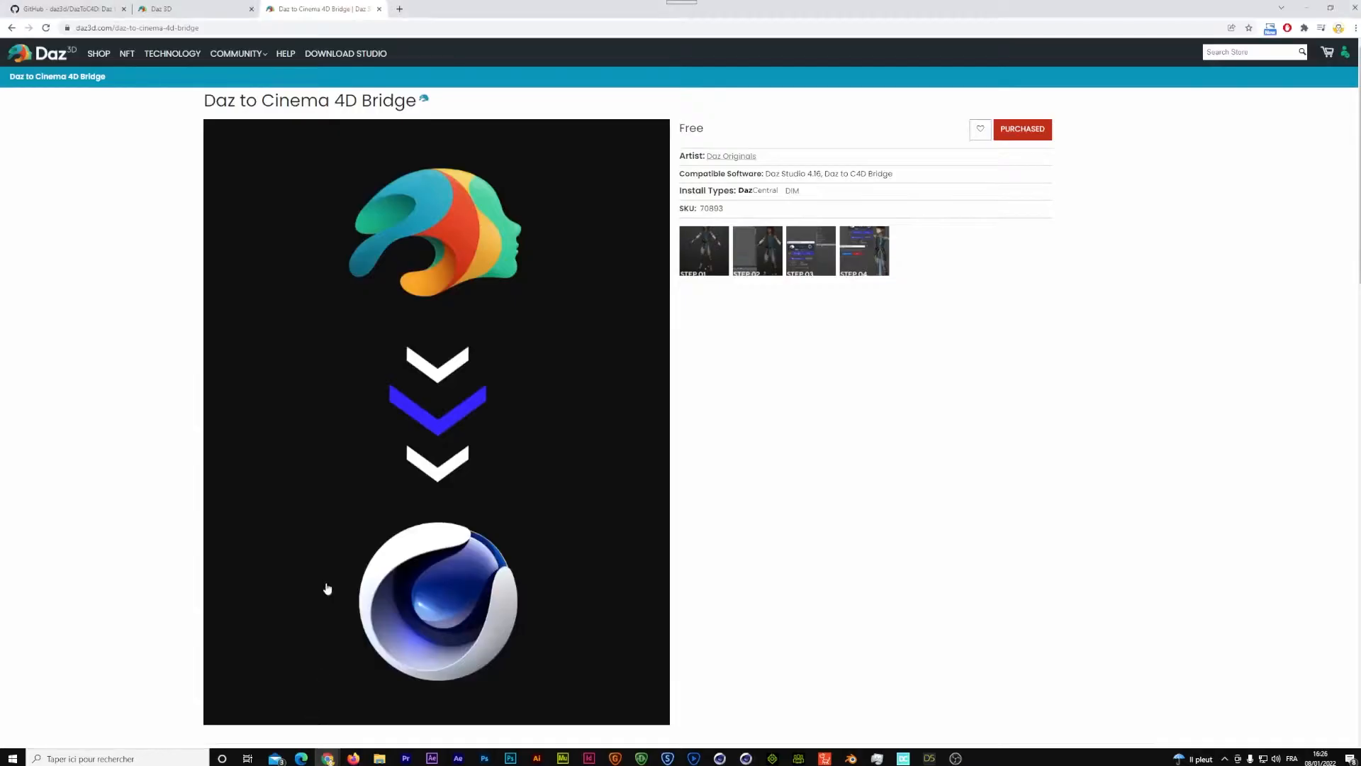
pyautogui.click(72, 10)
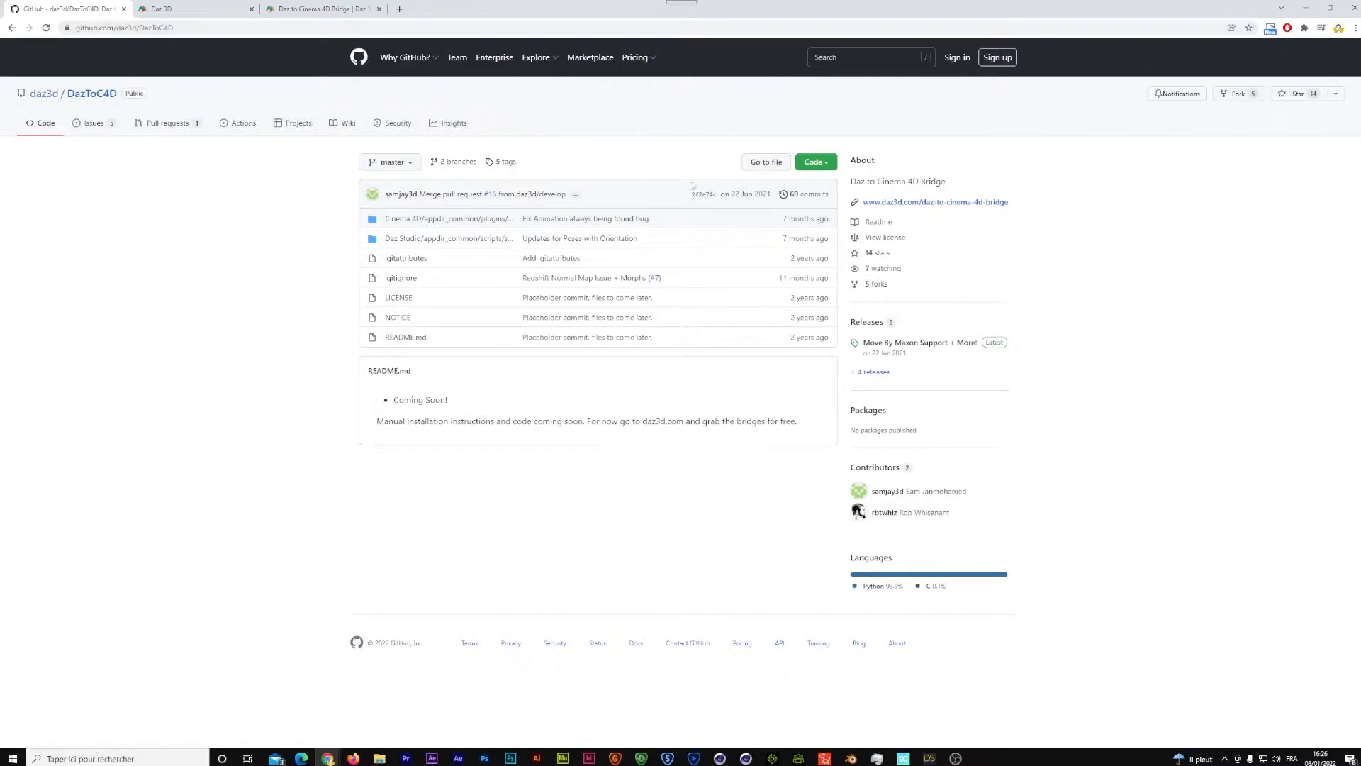
pyautogui.click(822, 166)
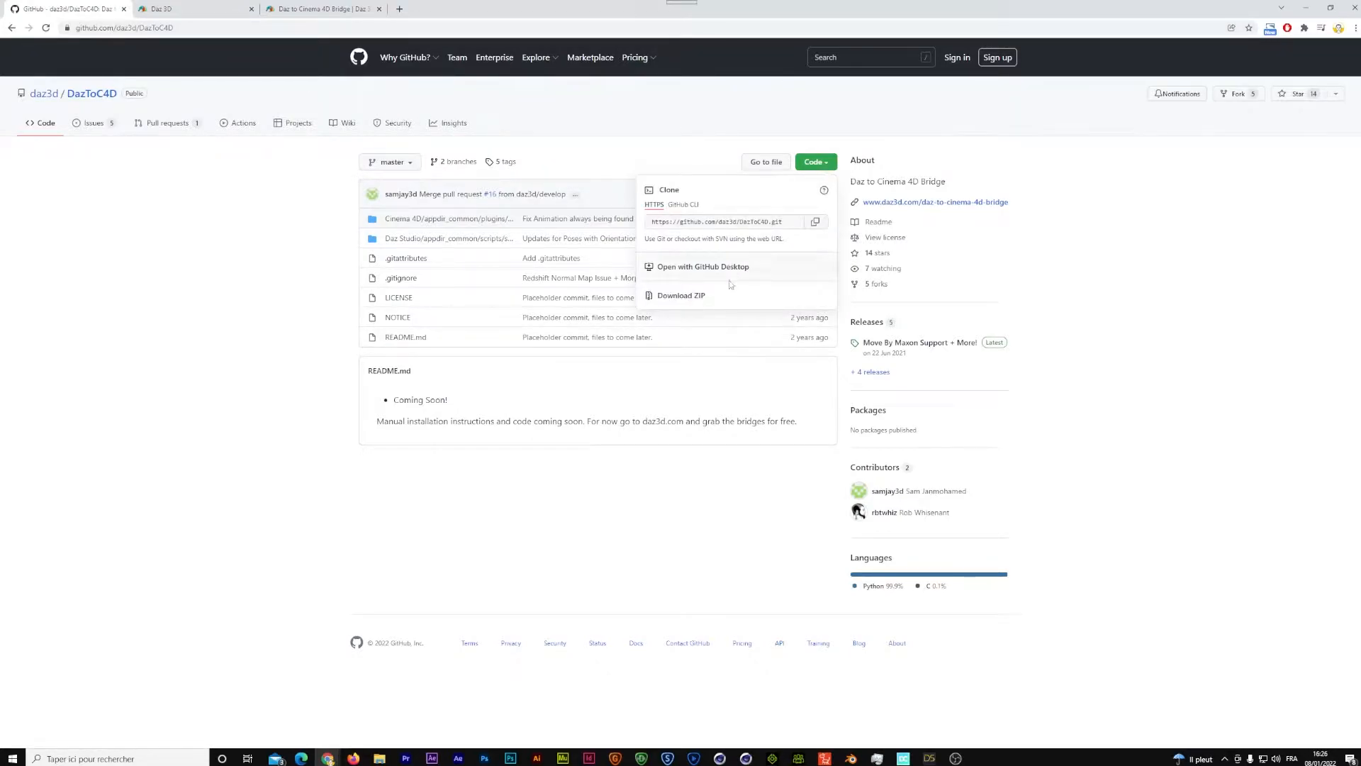
pyautogui.click(685, 298)
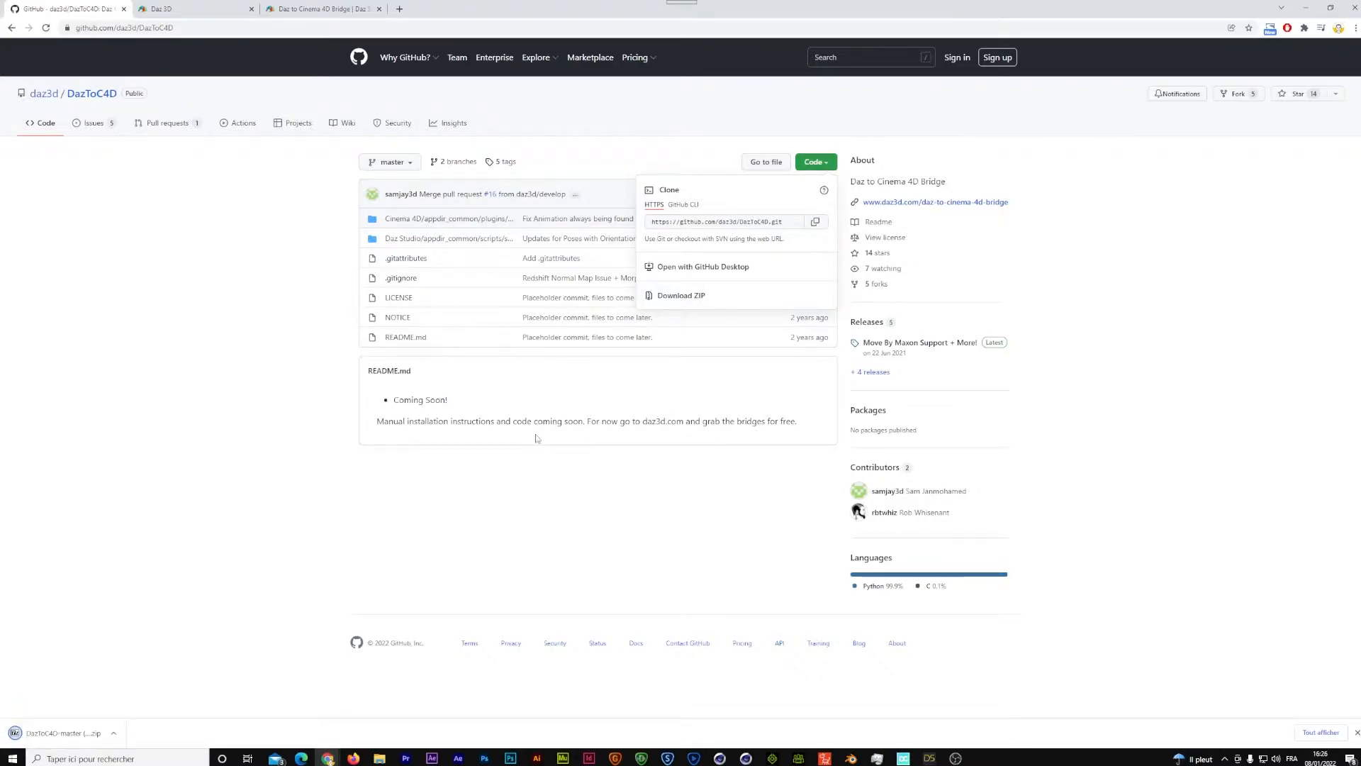
pyautogui.click(694, 296)
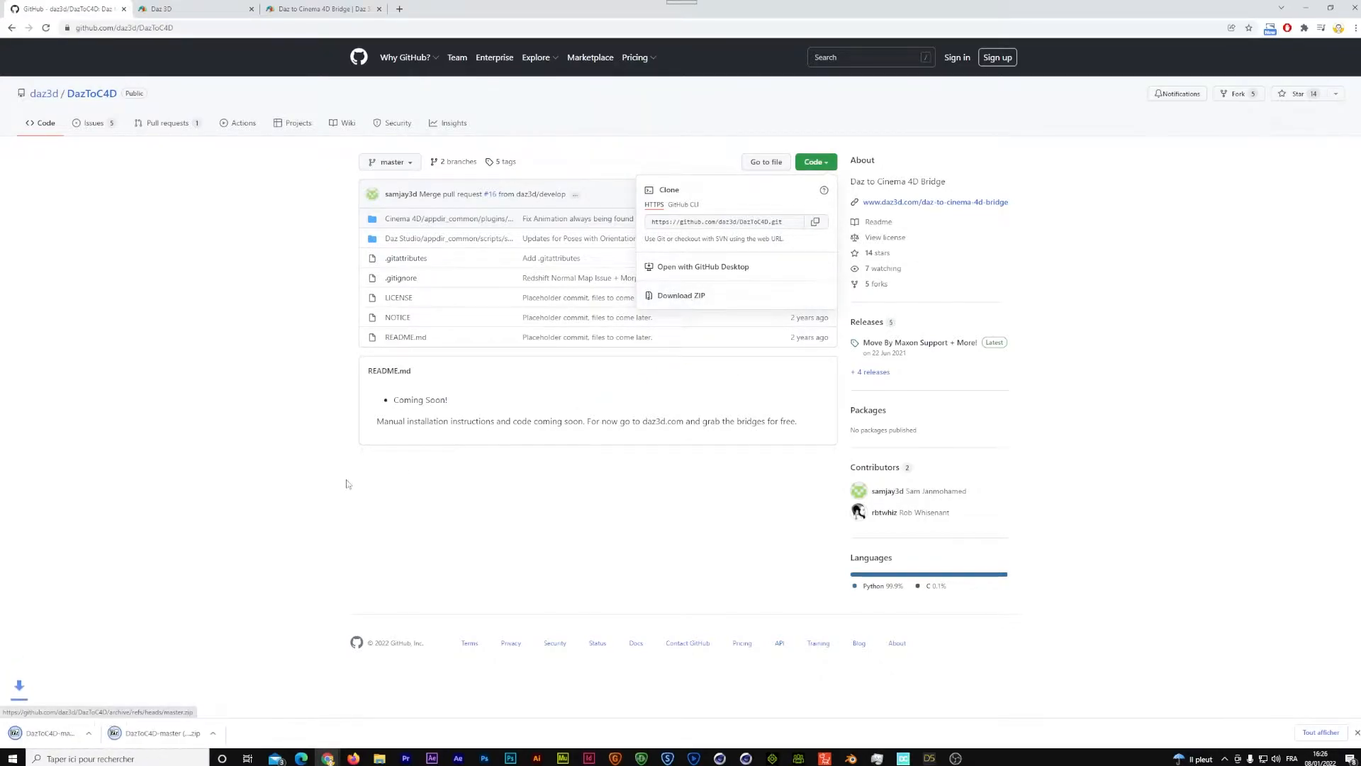
# Step: Open the downloaded DazToC4D-master archive and select the DazToC4D folder inside Cinema 4D\appdir_common\plugins
pyautogui.click(179, 740)
pyautogui.click(827, 242)
pyautogui.doubleClick(828, 242)
pyautogui.doubleClick(829, 243)
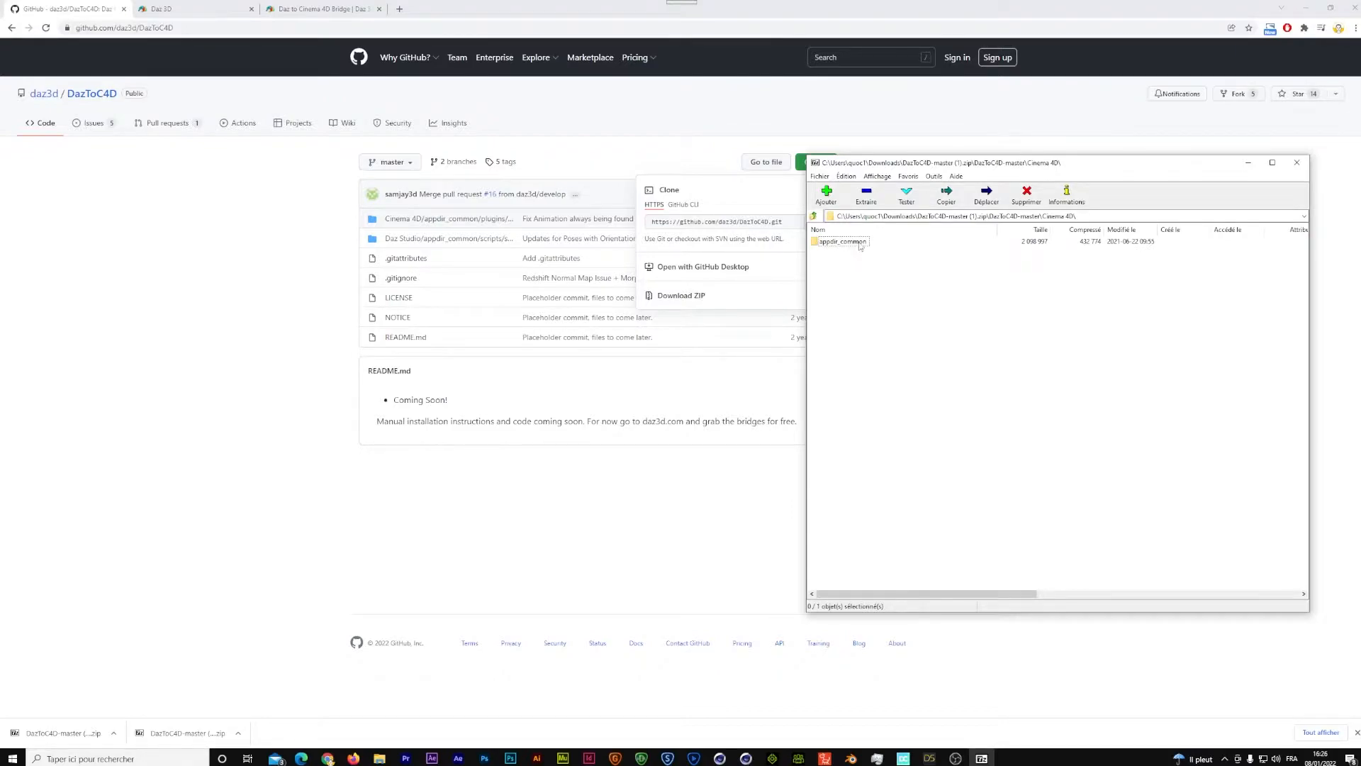
pyautogui.doubleClick(855, 244)
pyautogui.doubleClick(831, 242)
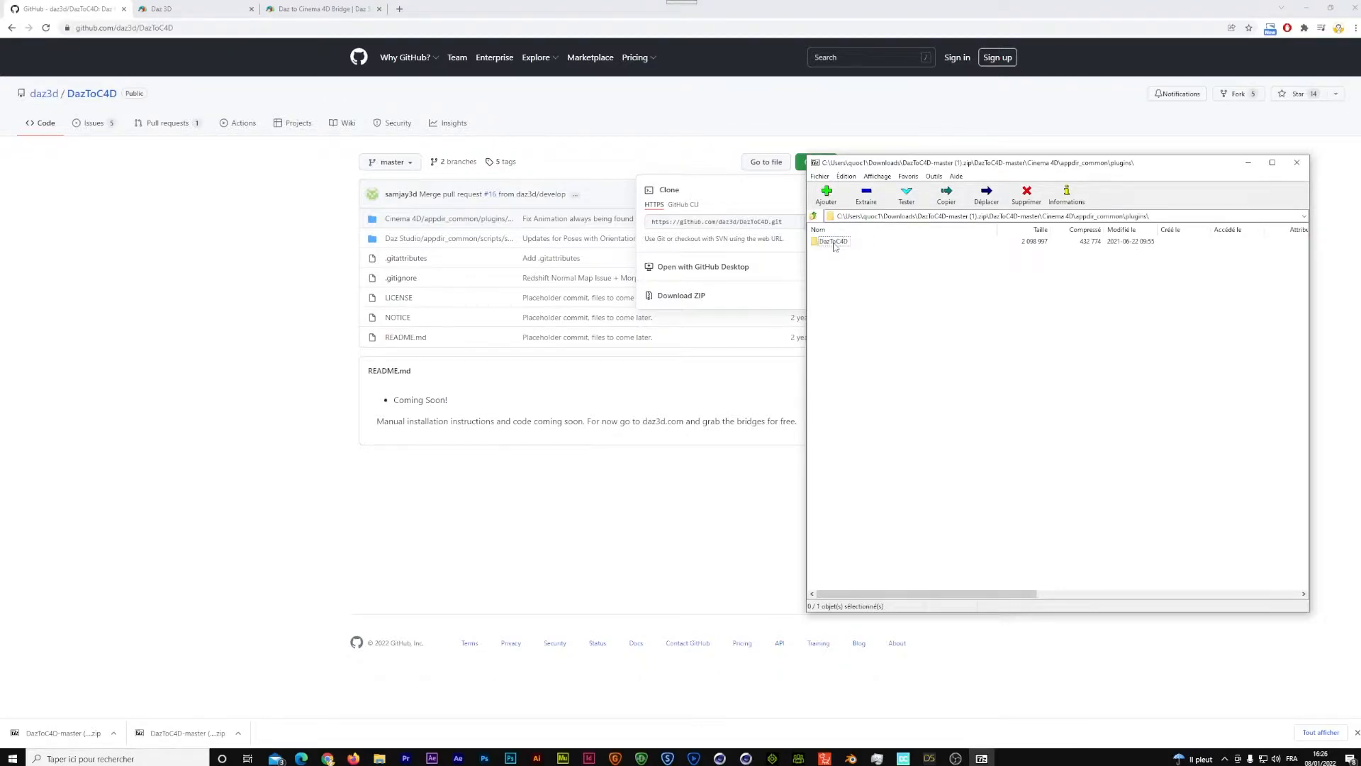
pyautogui.click(813, 216)
pyautogui.doubleClick(825, 243)
pyautogui.click(840, 243)
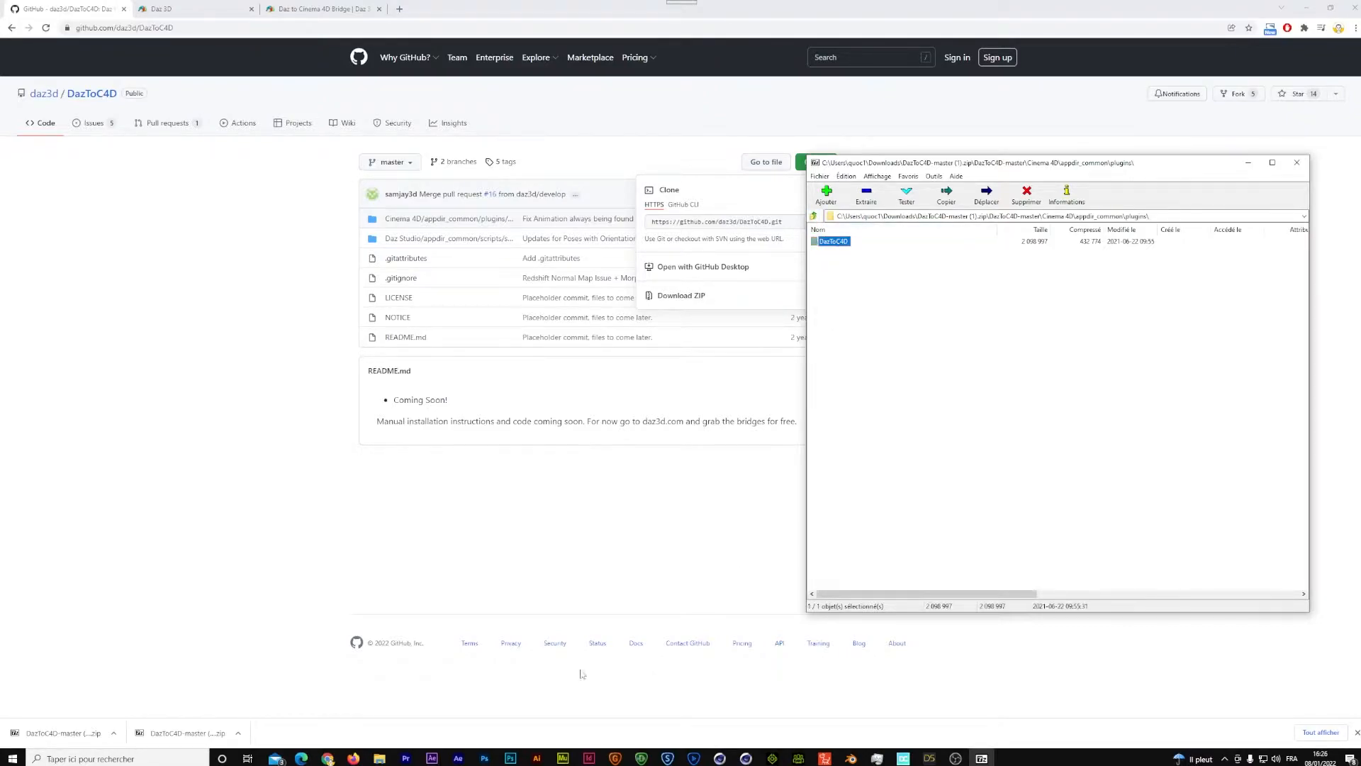
# Step: Look through C:\Program Files in File Explorer for the Cinema 4D installation folder
pyautogui.moveTo(379, 759)
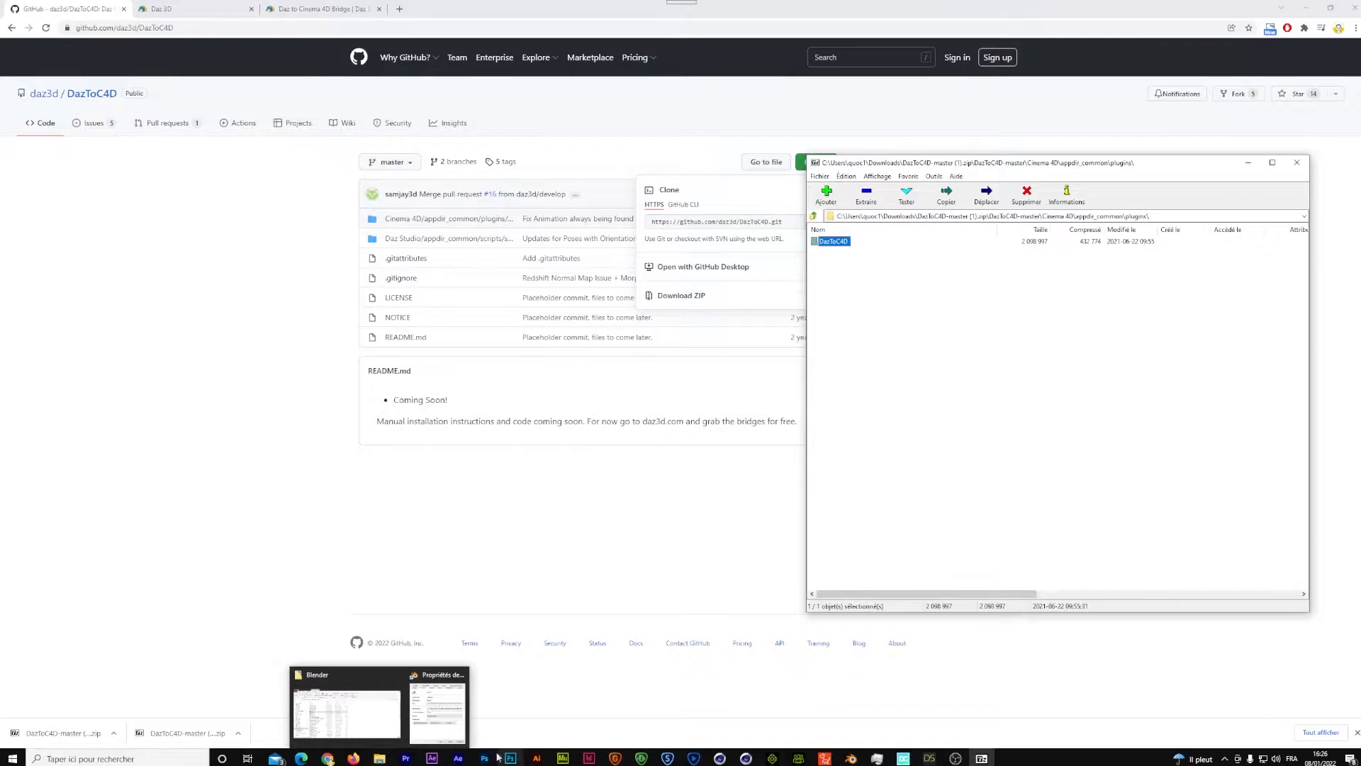
pyautogui.click(372, 709)
pyautogui.click(383, 594)
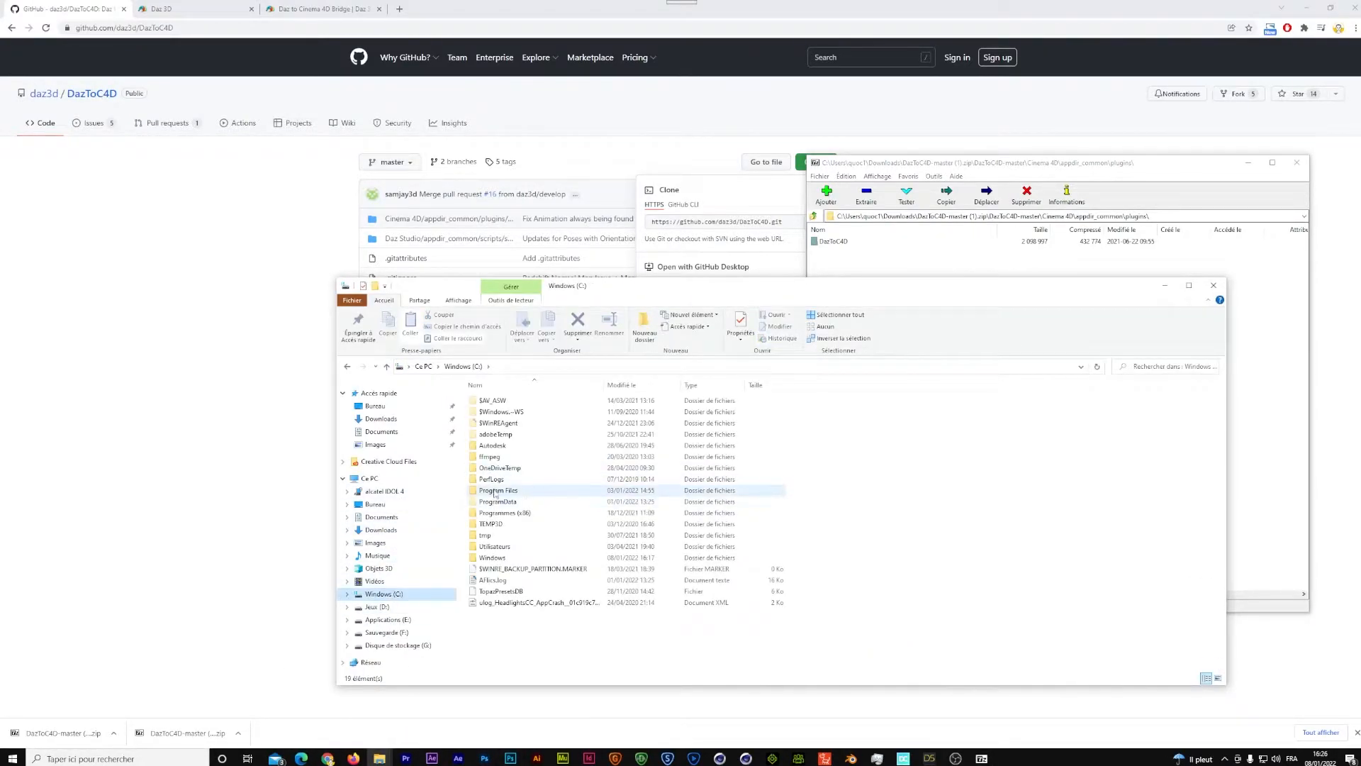
pyautogui.doubleClick(497, 490)
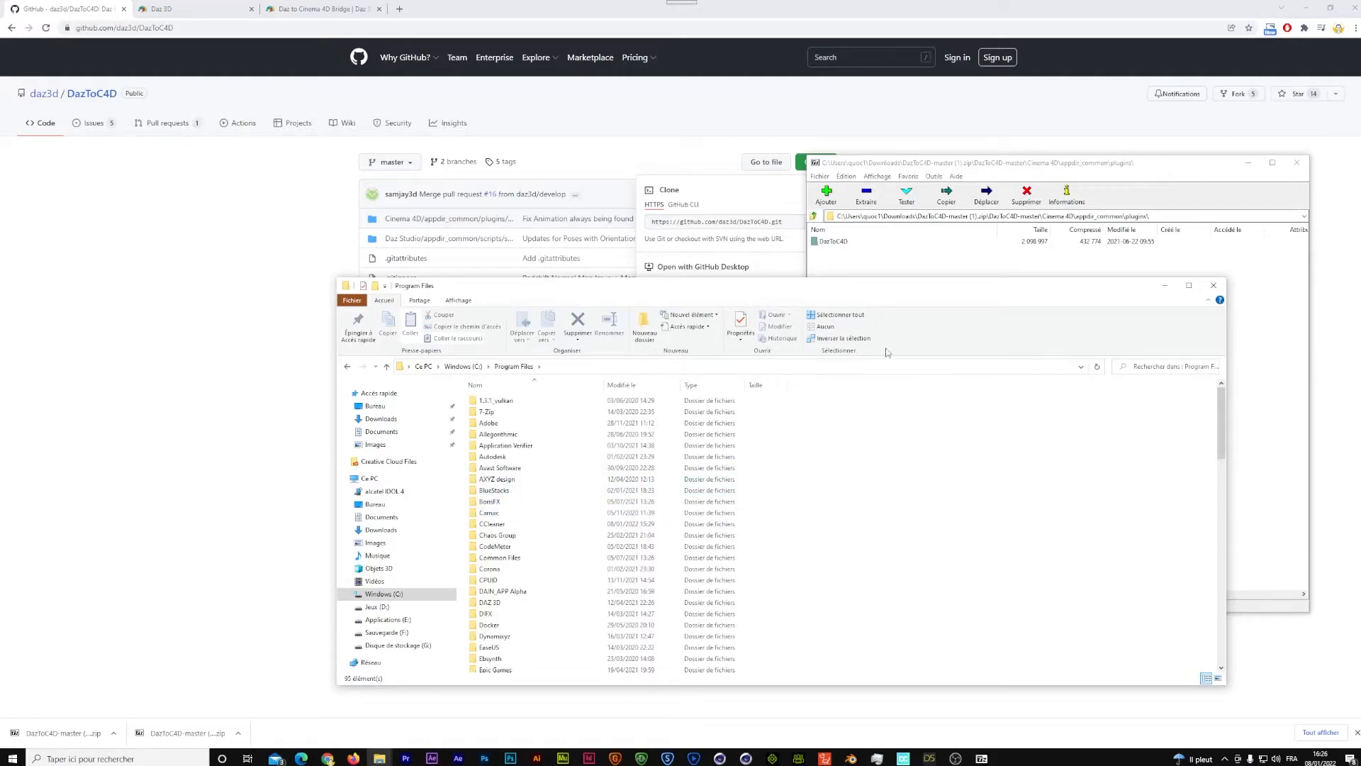
pyautogui.scroll(-8, 545, 553)
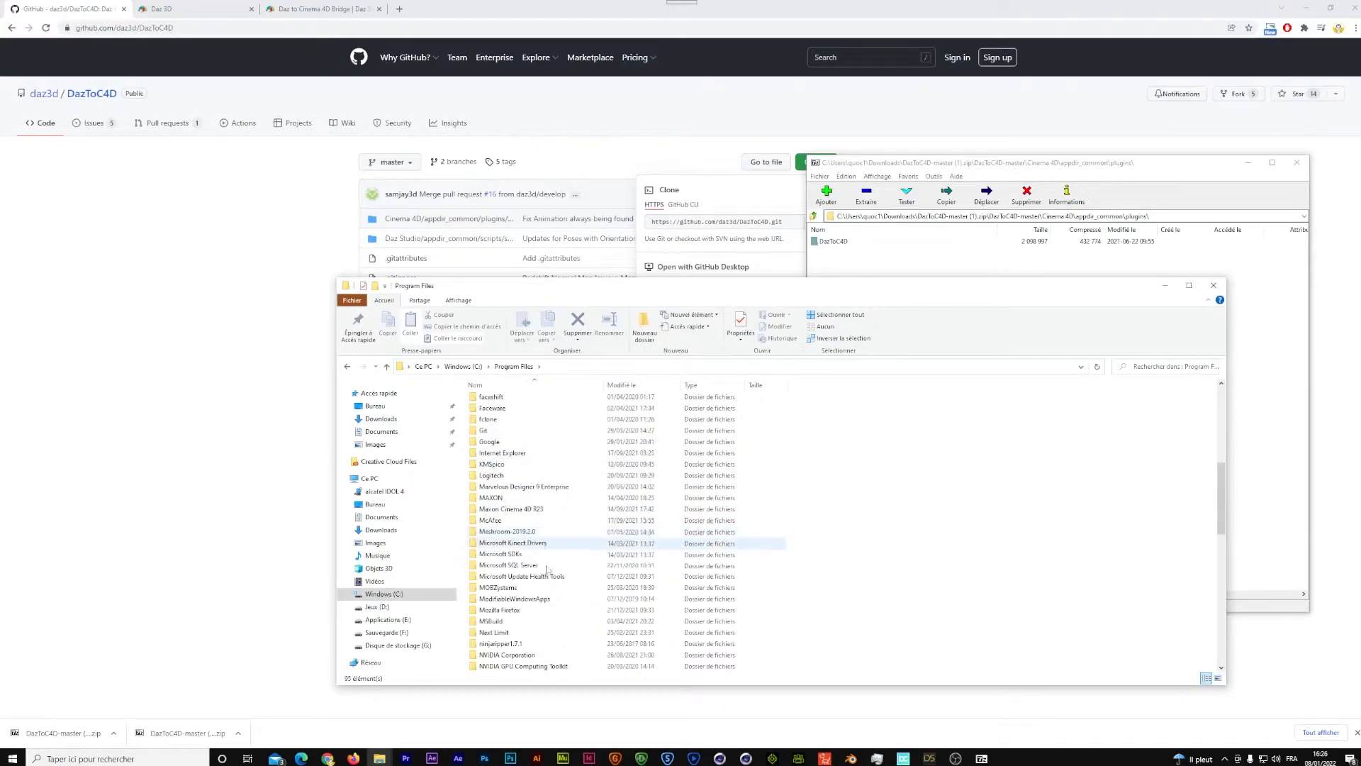
pyautogui.click(1165, 285)
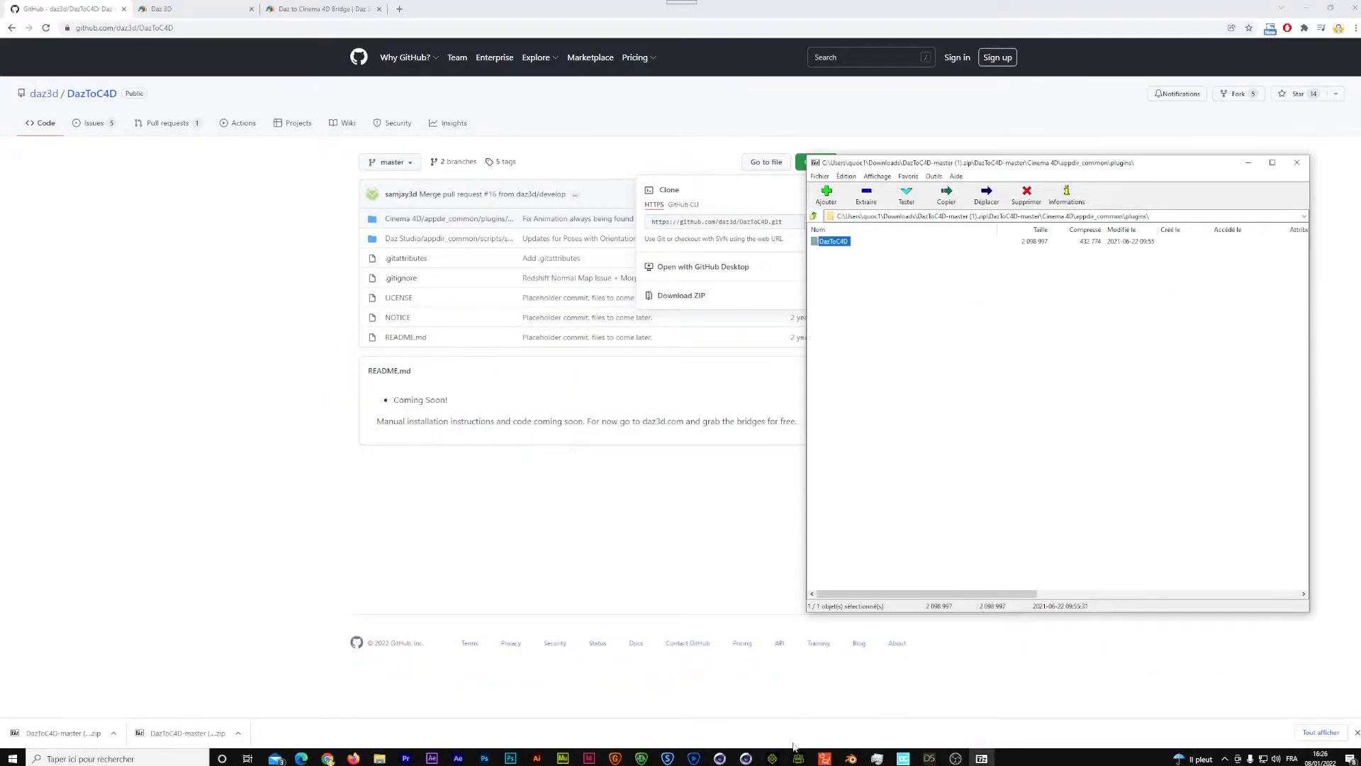
# Step: Open the properties of the Maxon Cinema 4D 23 shortcut and copy its target path
pyautogui.rightClick(753, 760)
pyautogui.rightClick(743, 702)
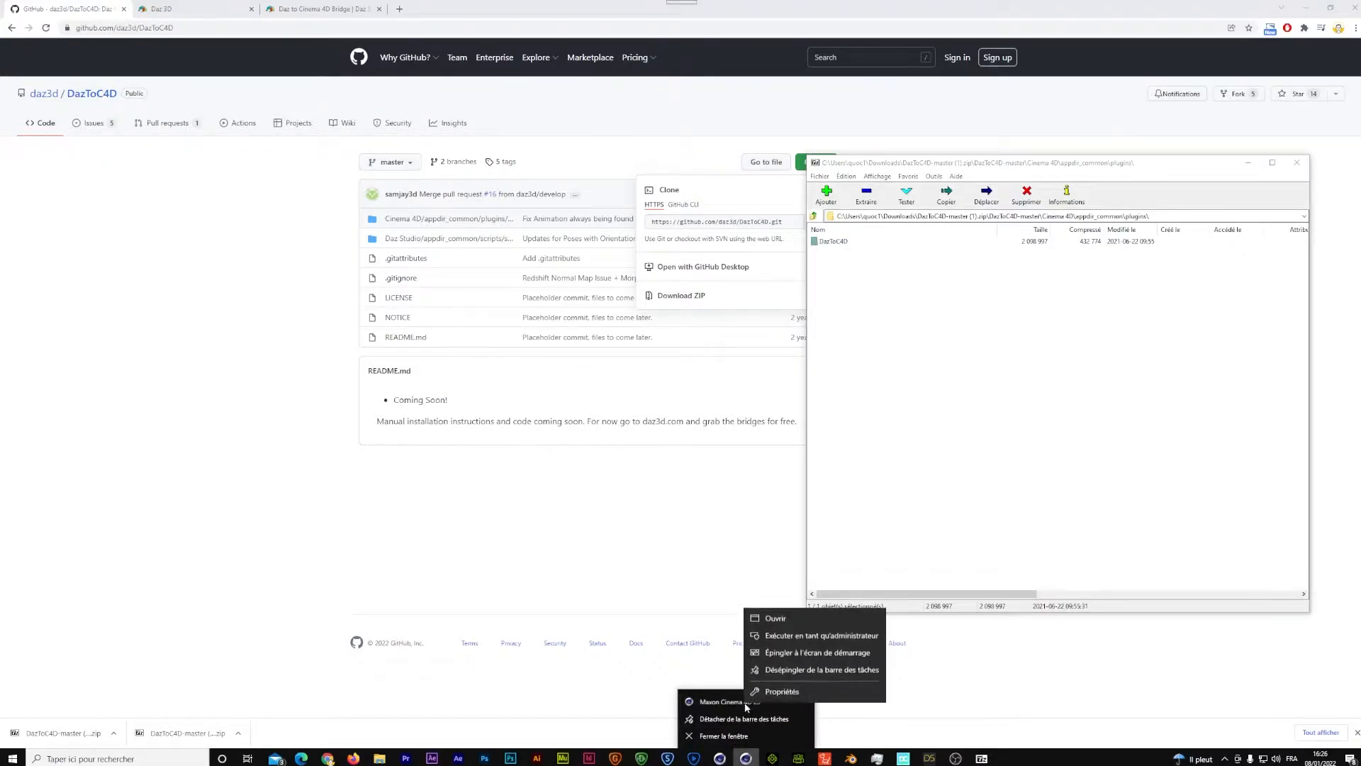
pyautogui.click(782, 691)
pyautogui.hotkey('ctrl', 'c')
pyautogui.rightClick(879, 560)
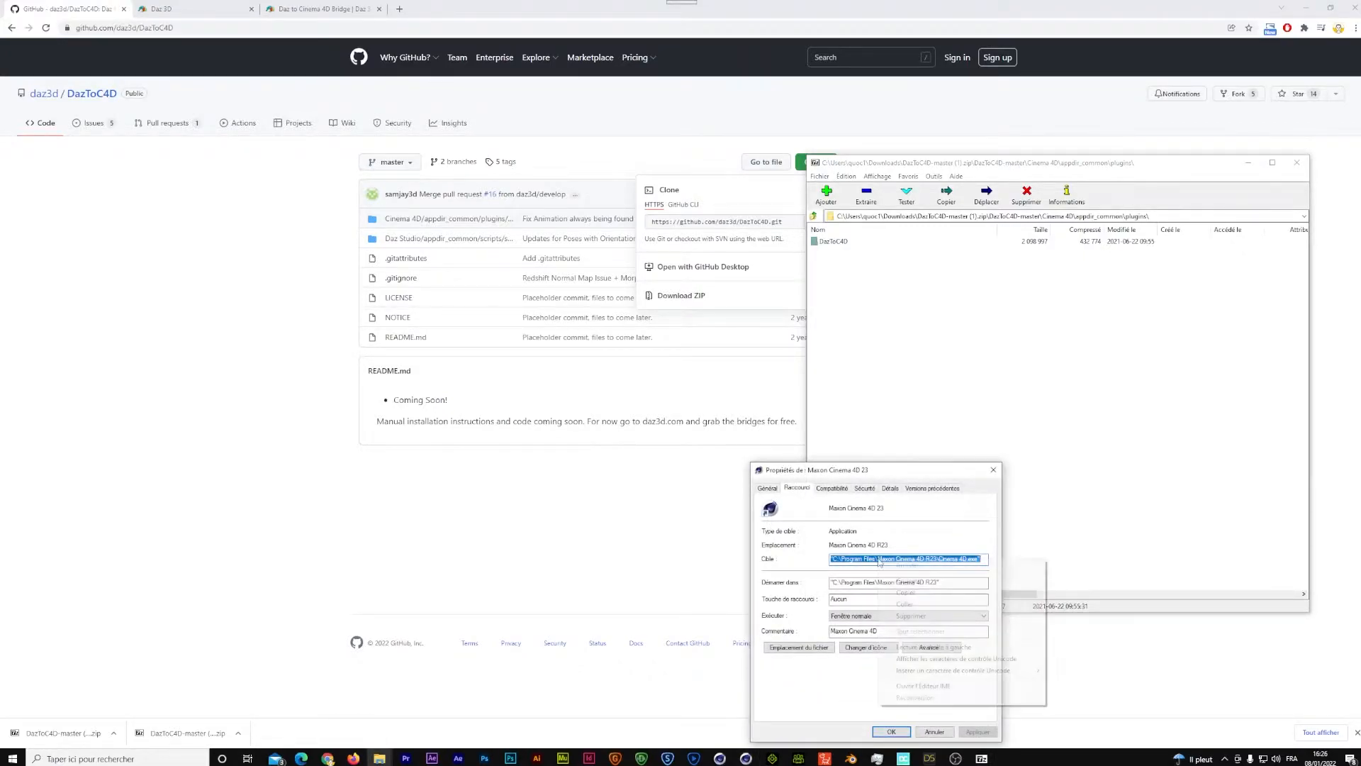
pyautogui.click(907, 593)
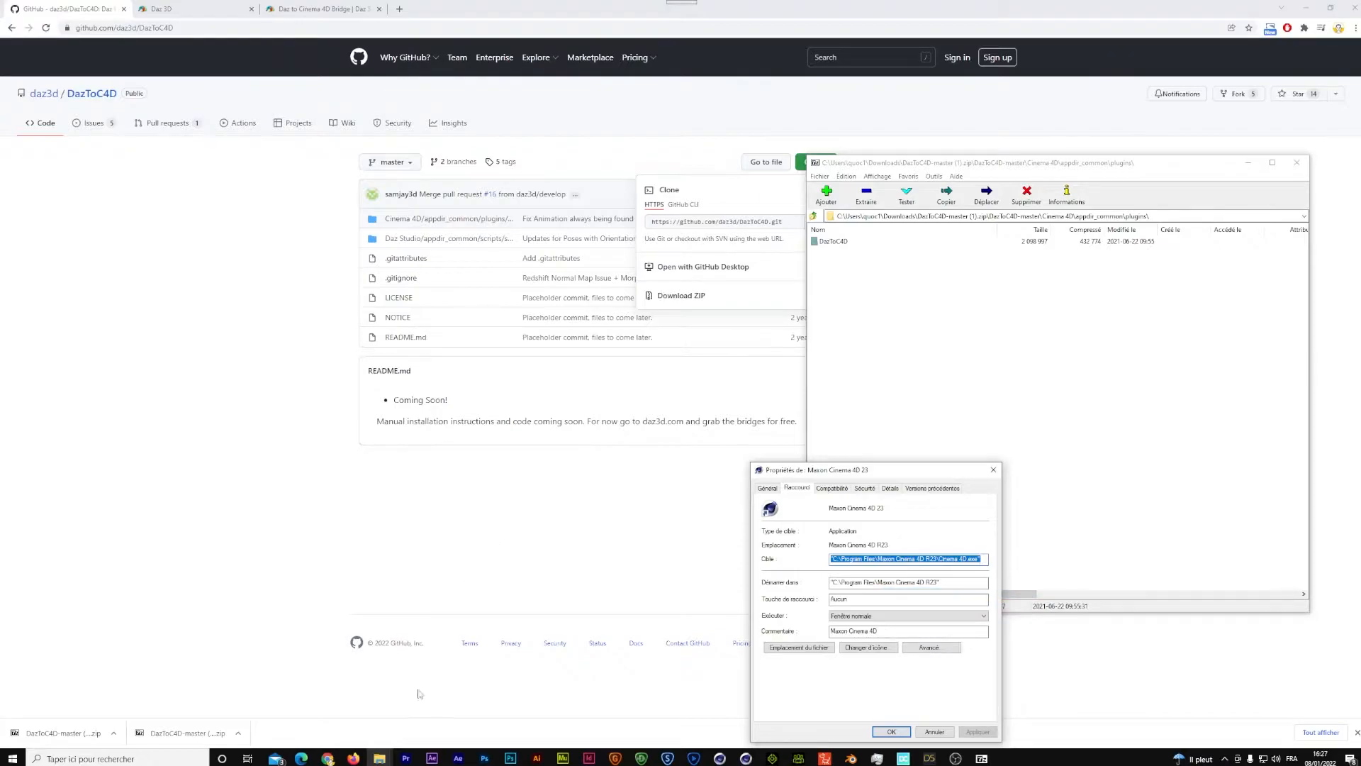
# Step: In File Explorer, go to the copied path trimmed to C:\Program Files\Maxon Cinema 4D R23 and open its plugins folder
pyautogui.moveTo(380, 757)
pyautogui.click(361, 707)
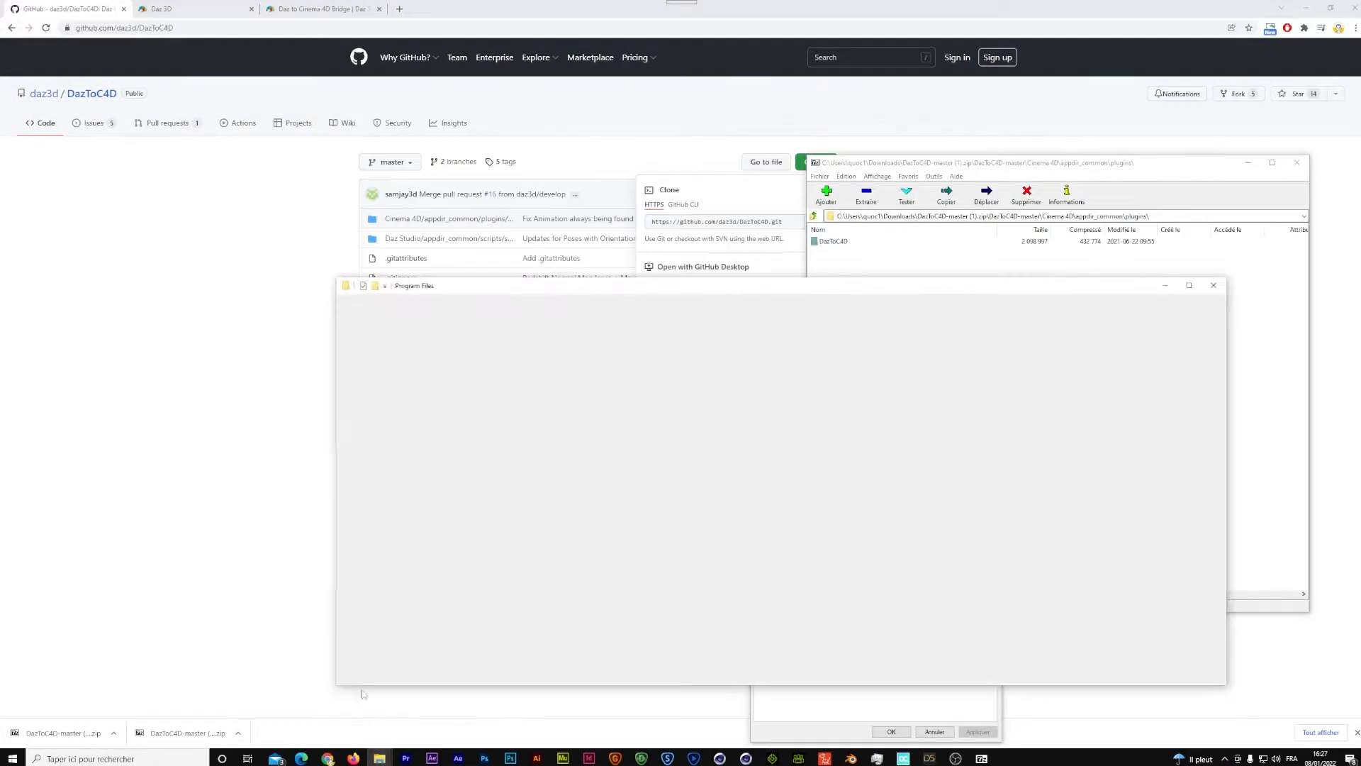
pyautogui.click(609, 364)
pyautogui.rightClick(609, 365)
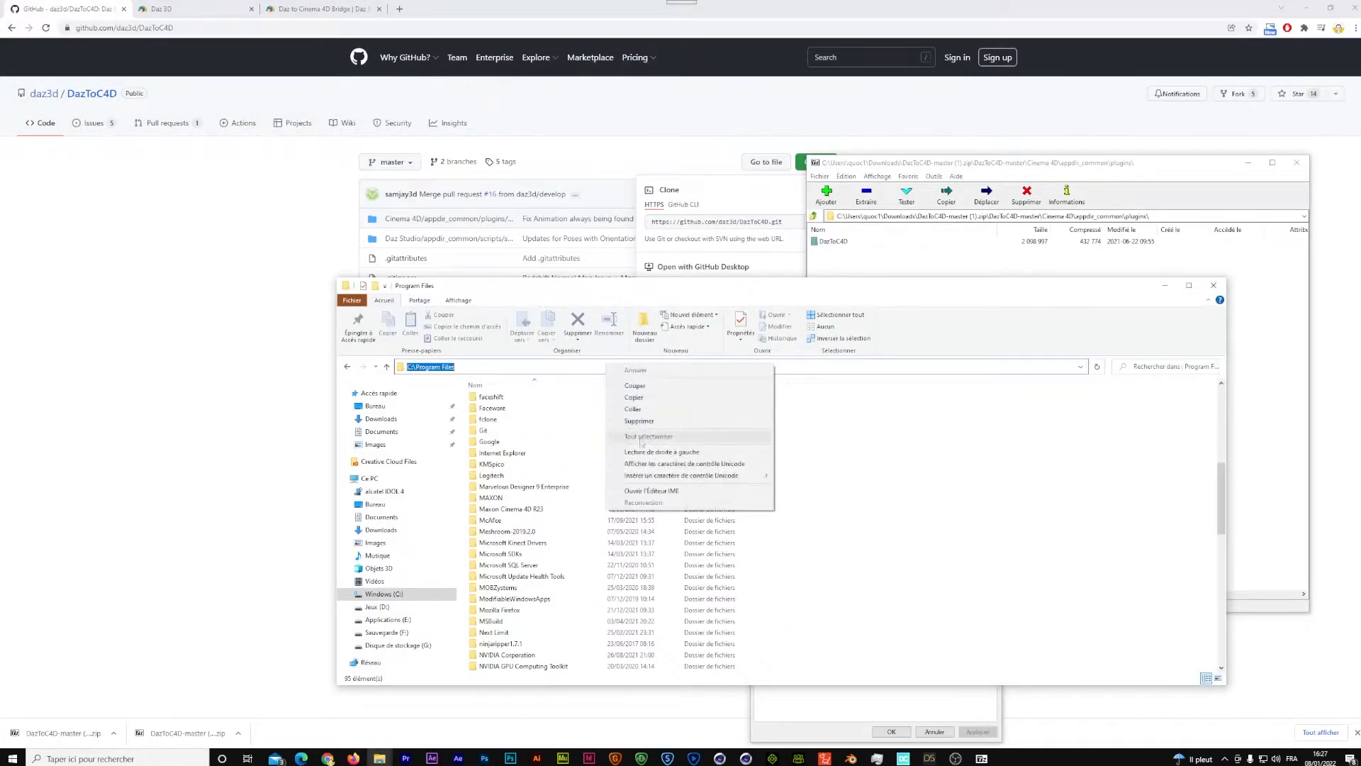
pyautogui.click(624, 414)
pyautogui.moveTo(575, 367); pyautogui.dragTo(526, 368)
pyautogui.press('BackSpace')
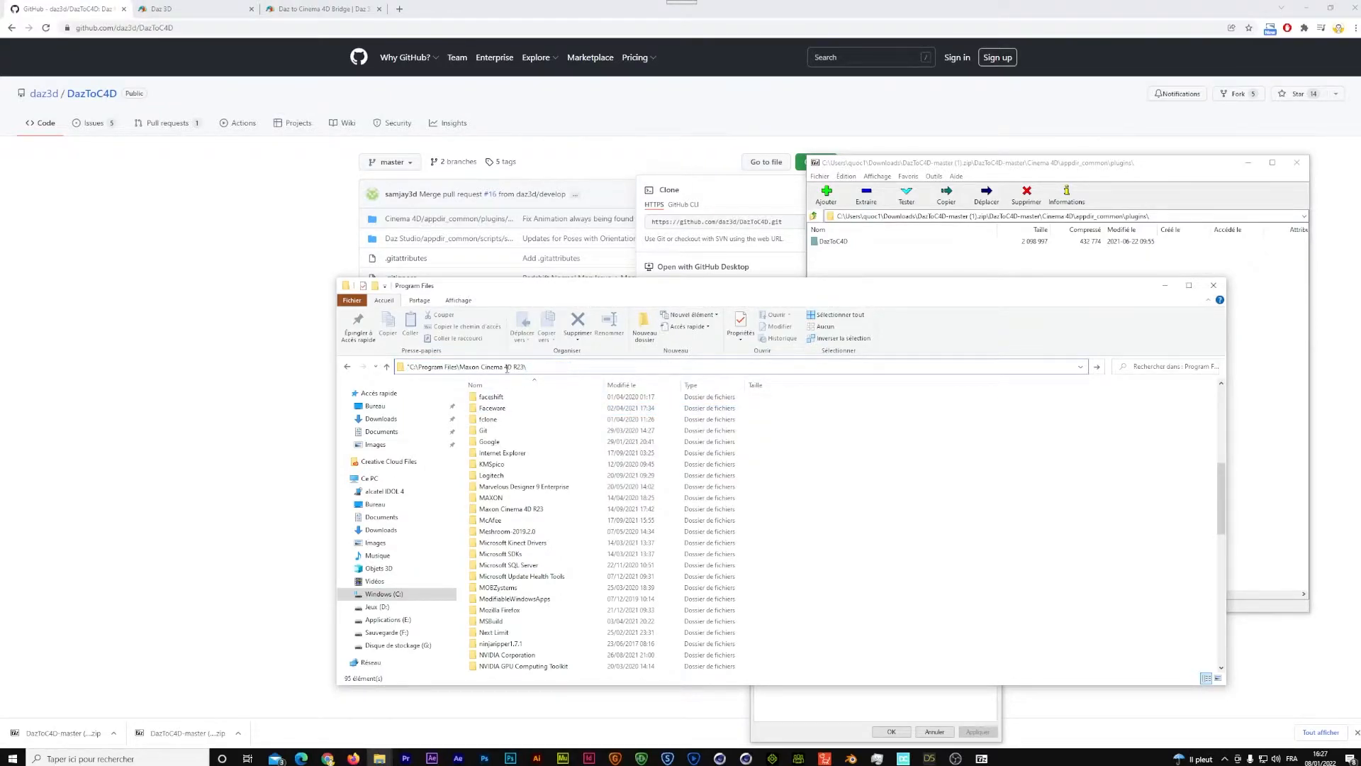
pyautogui.press('Delete')
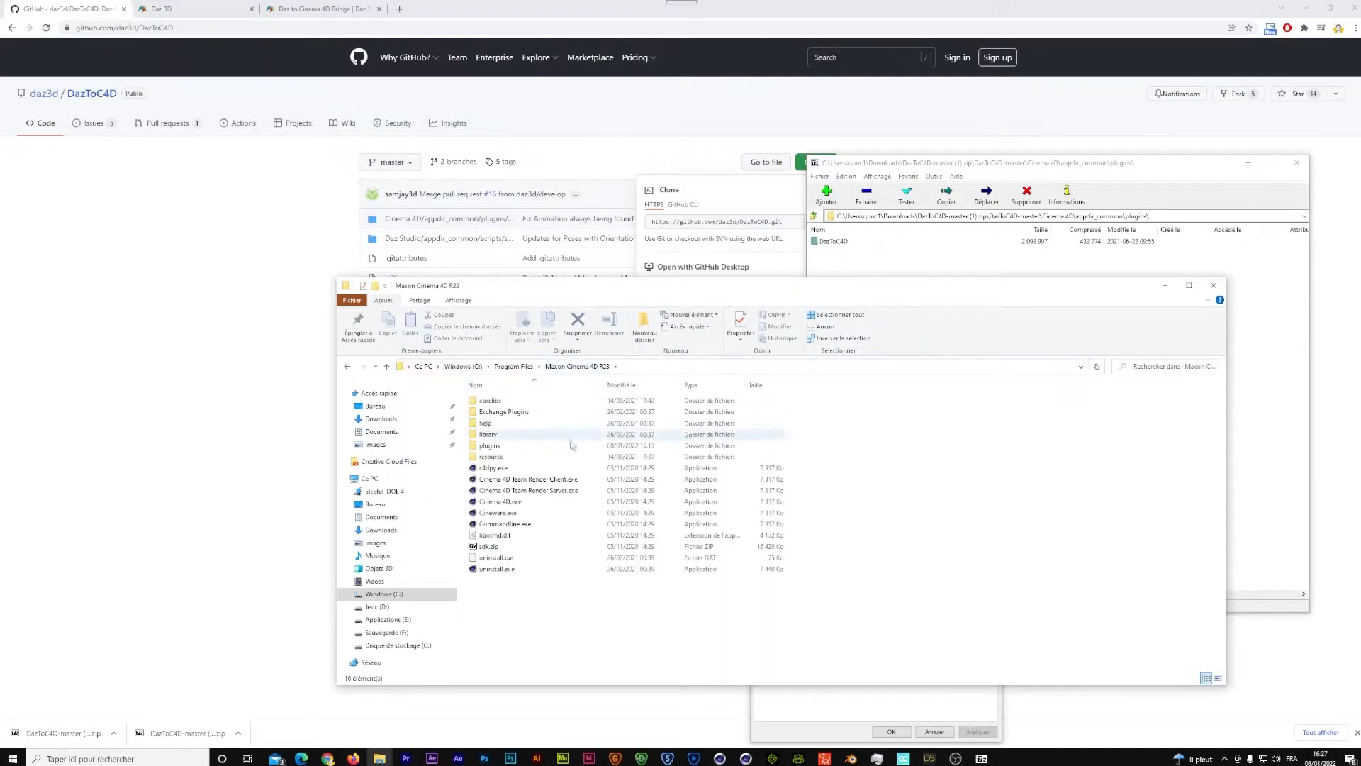
pyautogui.doubleClick(490, 446)
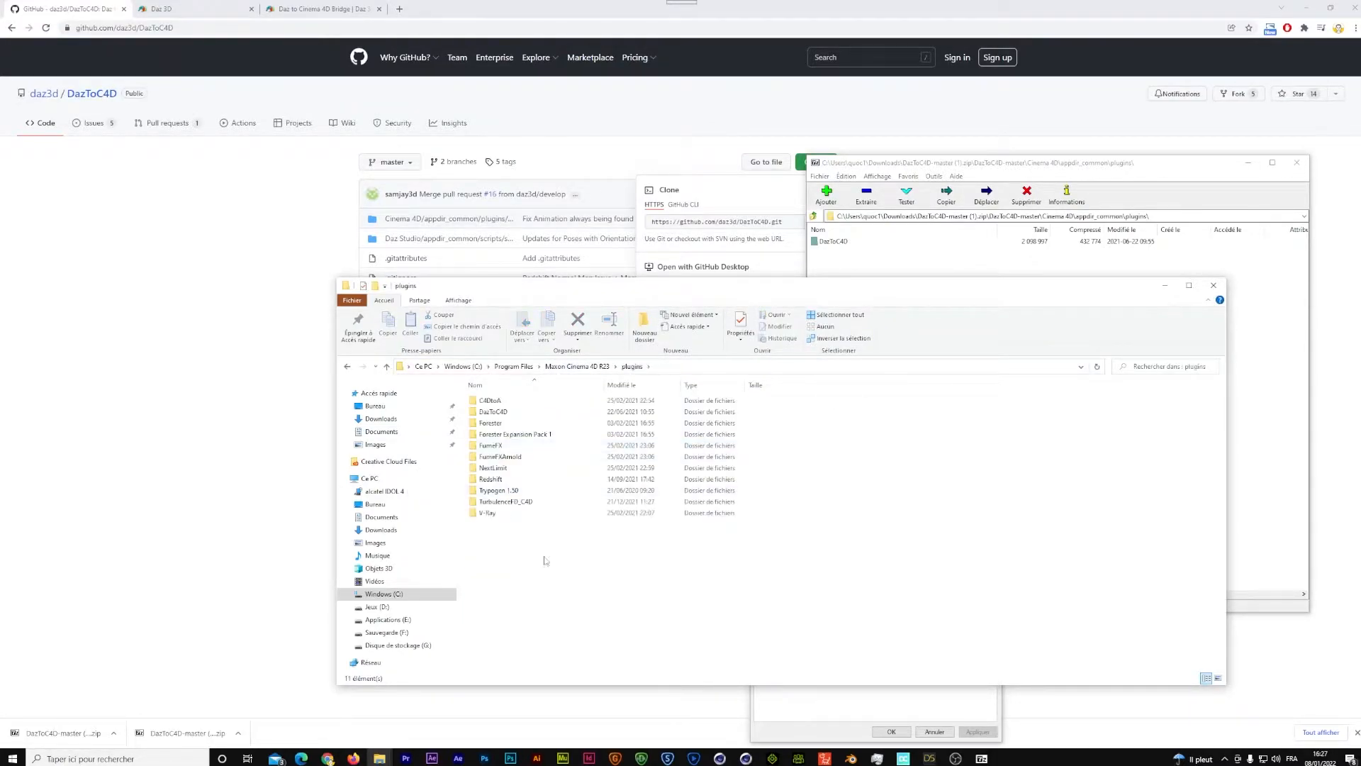
# Step: Select the archive's DazToC4D folder beside the plugins folder, then close the archive, File Explorer and the shortcut properties
pyautogui.moveTo(1005, 171); pyautogui.dragTo(1013, 172)
pyautogui.click(841, 242)
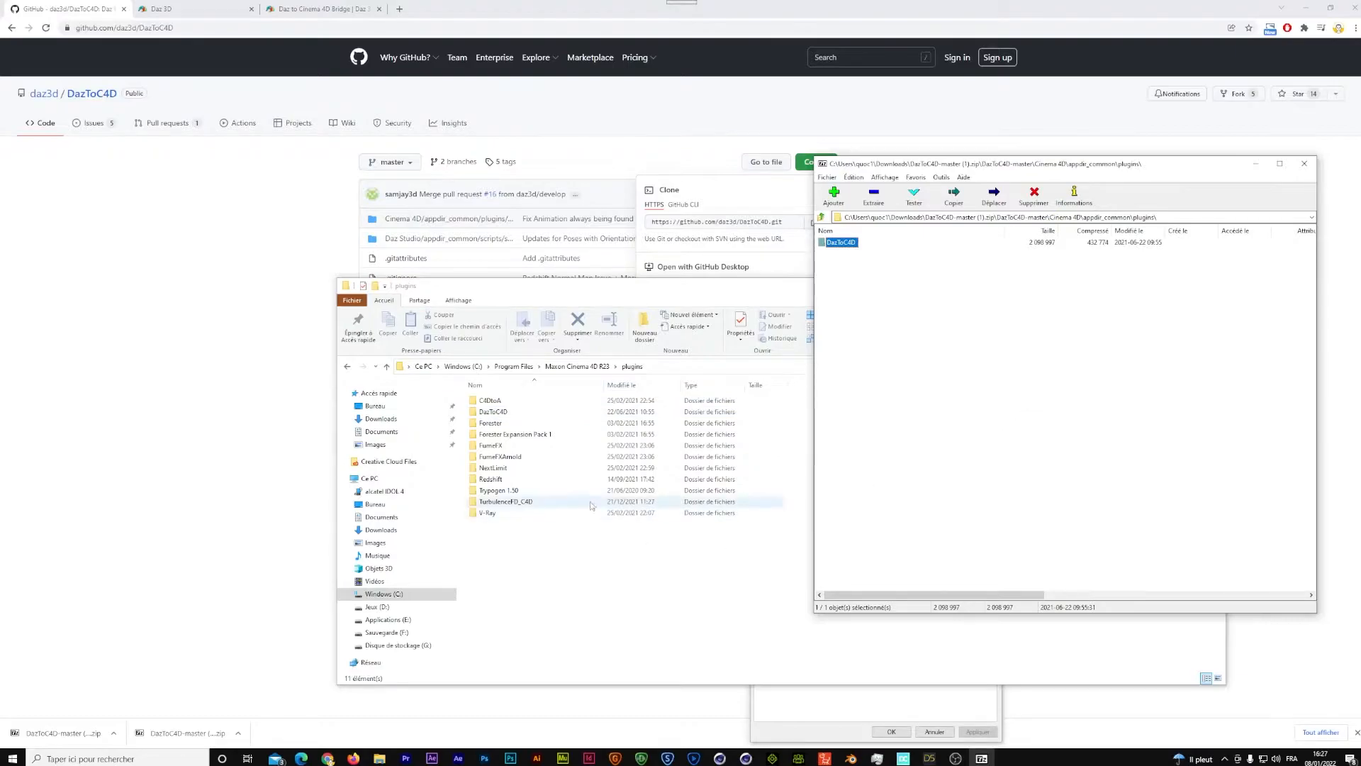
pyautogui.click(1304, 163)
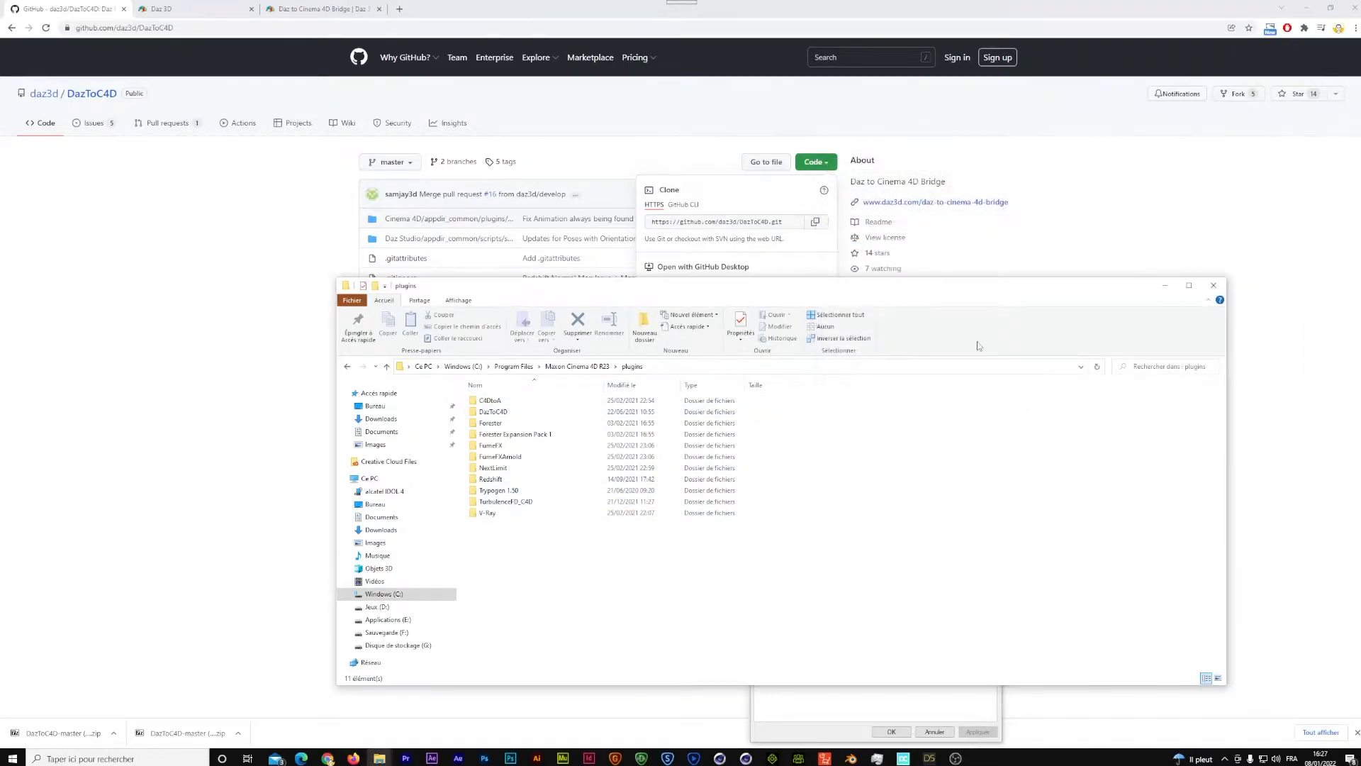
pyautogui.click(1214, 285)
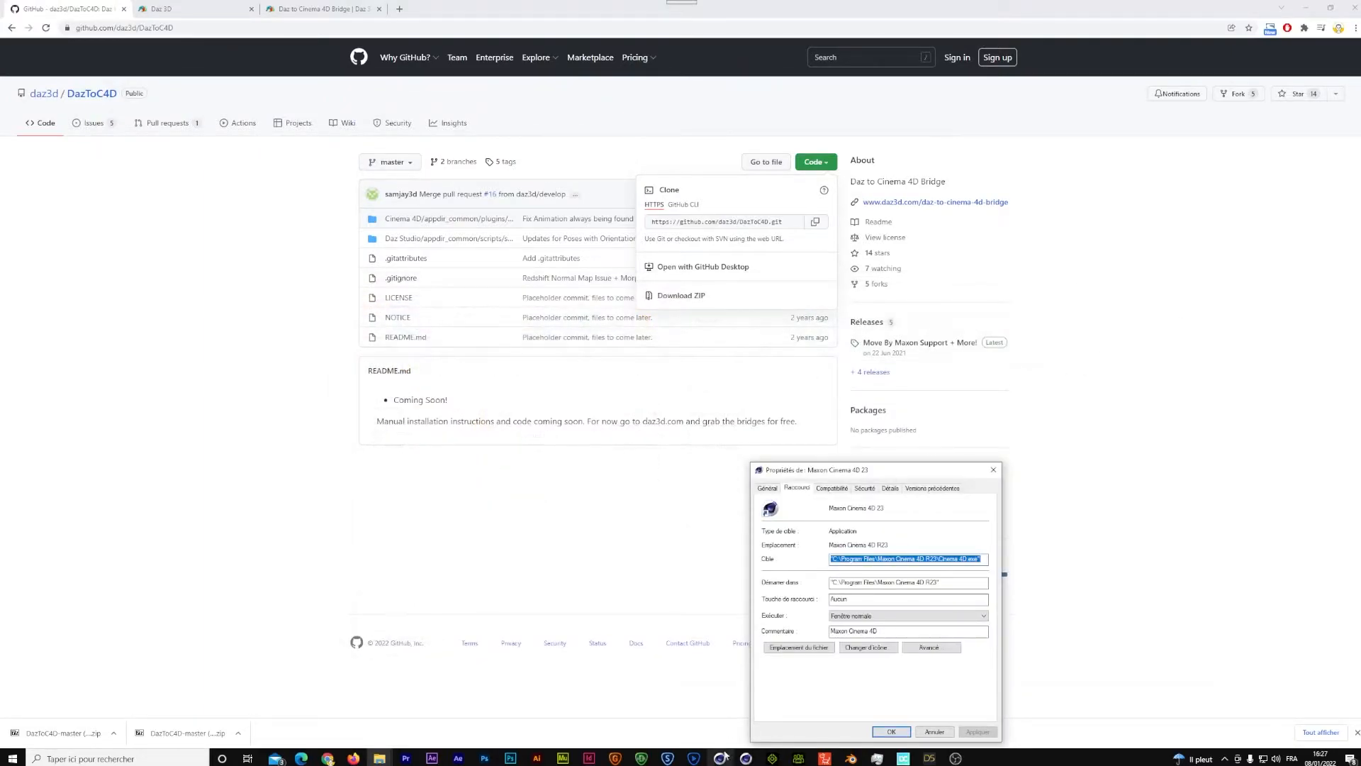
pyautogui.click(936, 732)
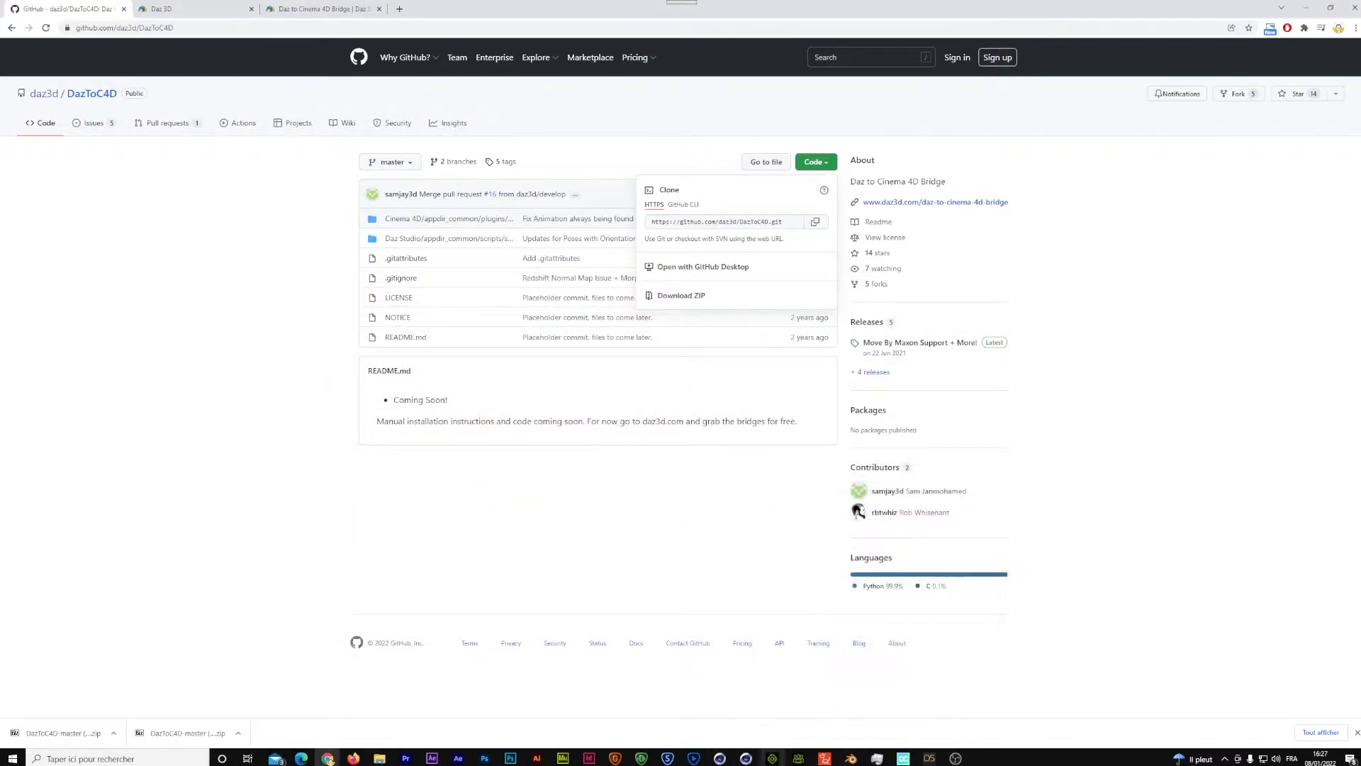
# Step: Switch to Cinema 4D and open the Daz to C4D bridge window
pyautogui.click(754, 760)
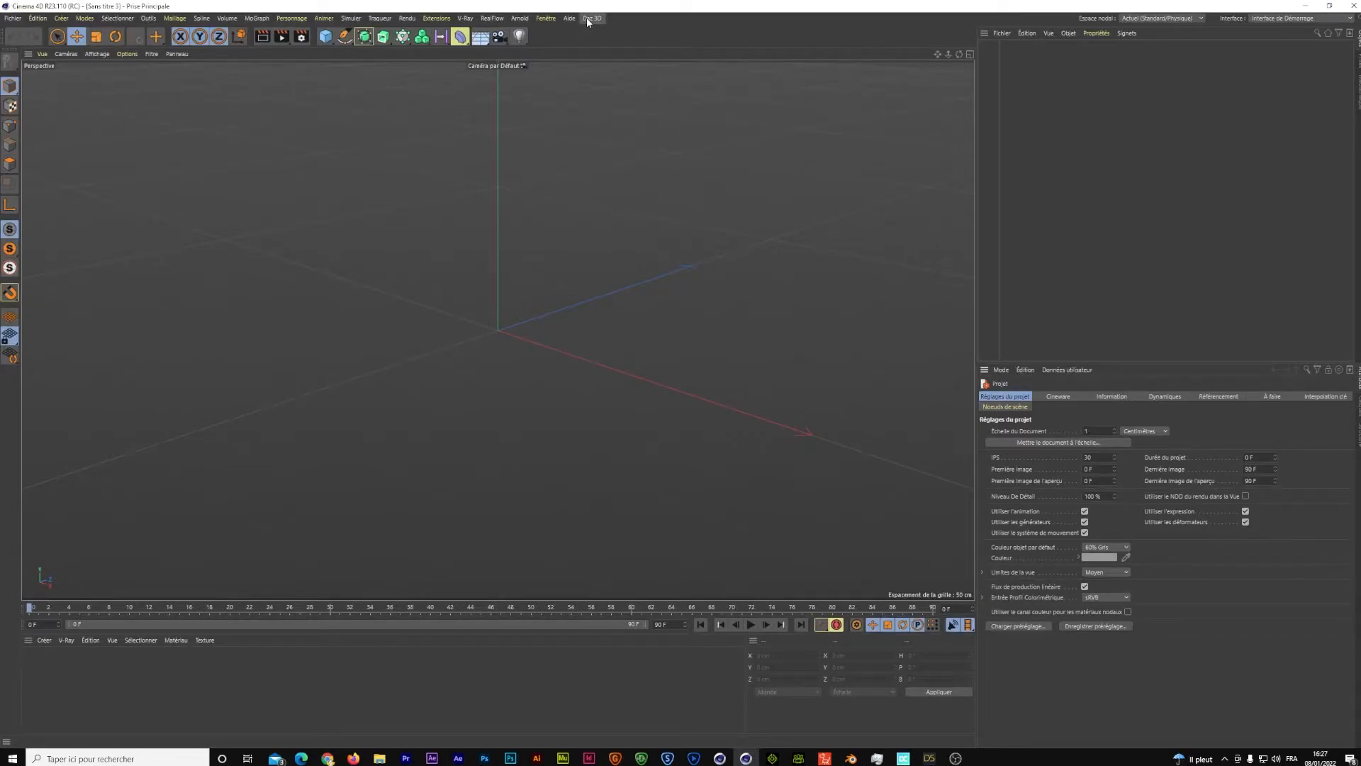
pyautogui.click(438, 19)
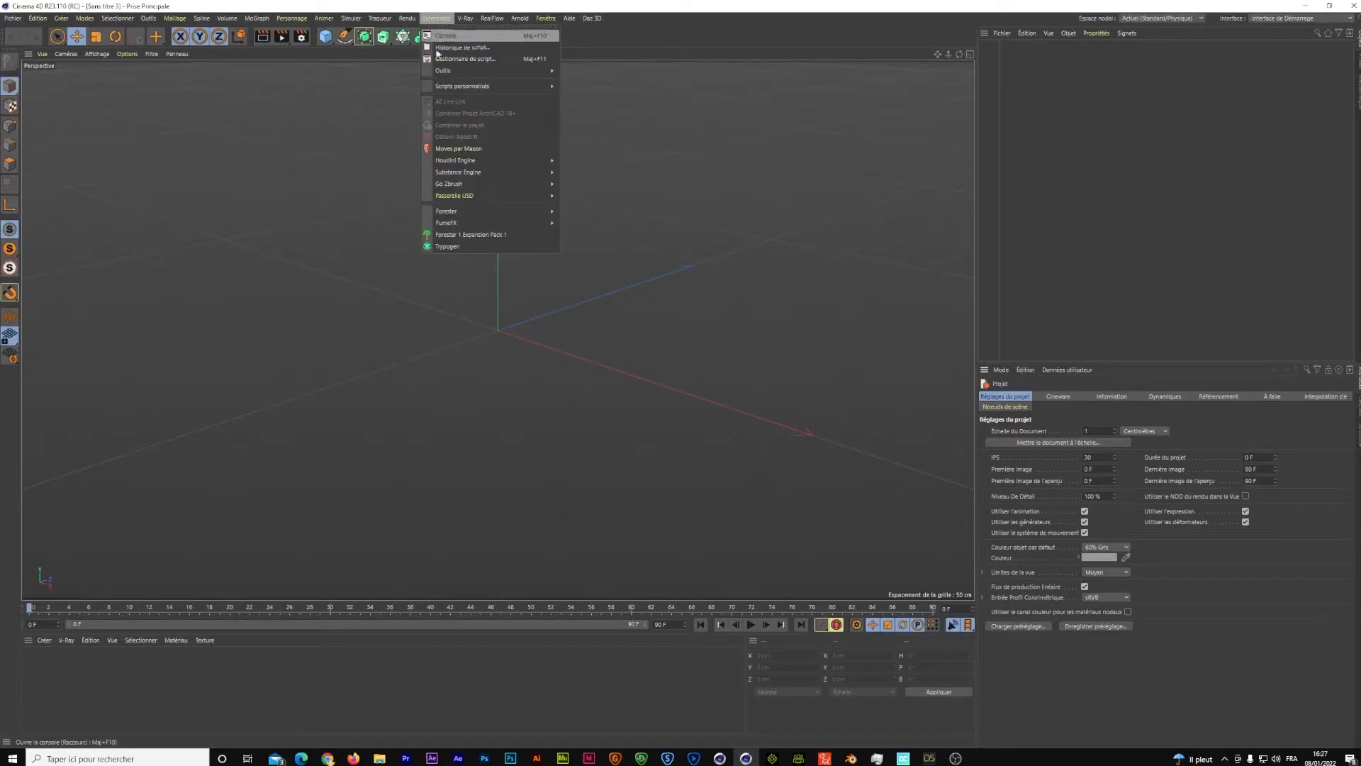
pyautogui.moveTo(598, 17)
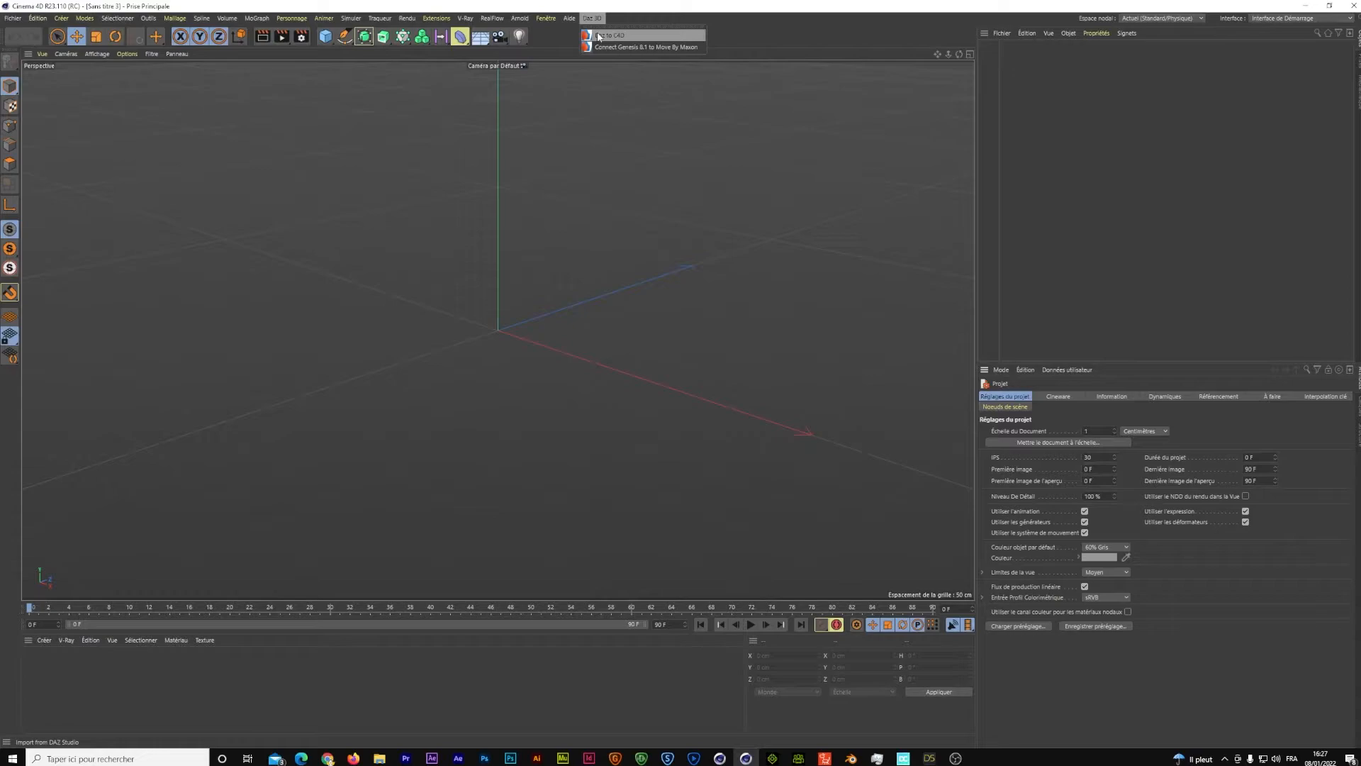
pyautogui.click(599, 36)
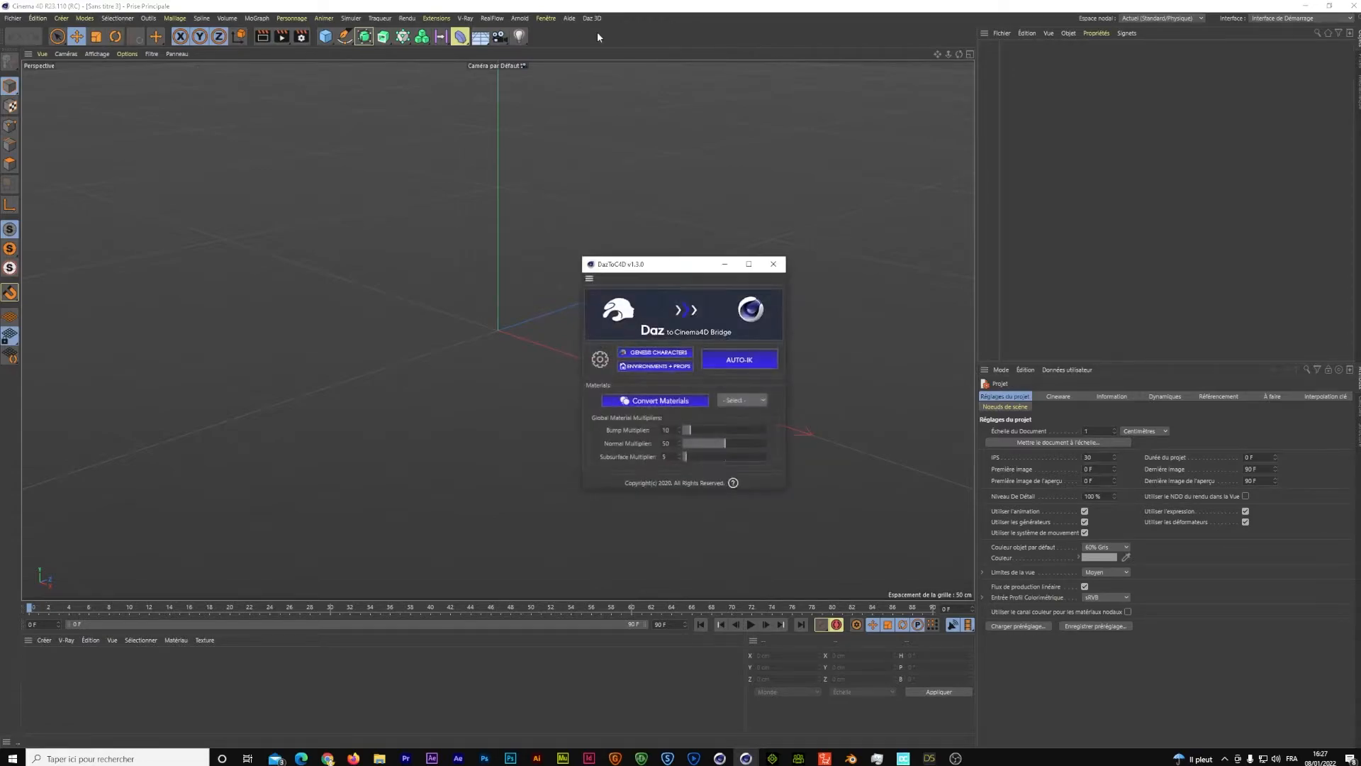
# Step: Switch to Daz Studio and export the figure with Daz to Cinema 4D, using the Genesis export type and subdivision Level 0
pyautogui.click(929, 758)
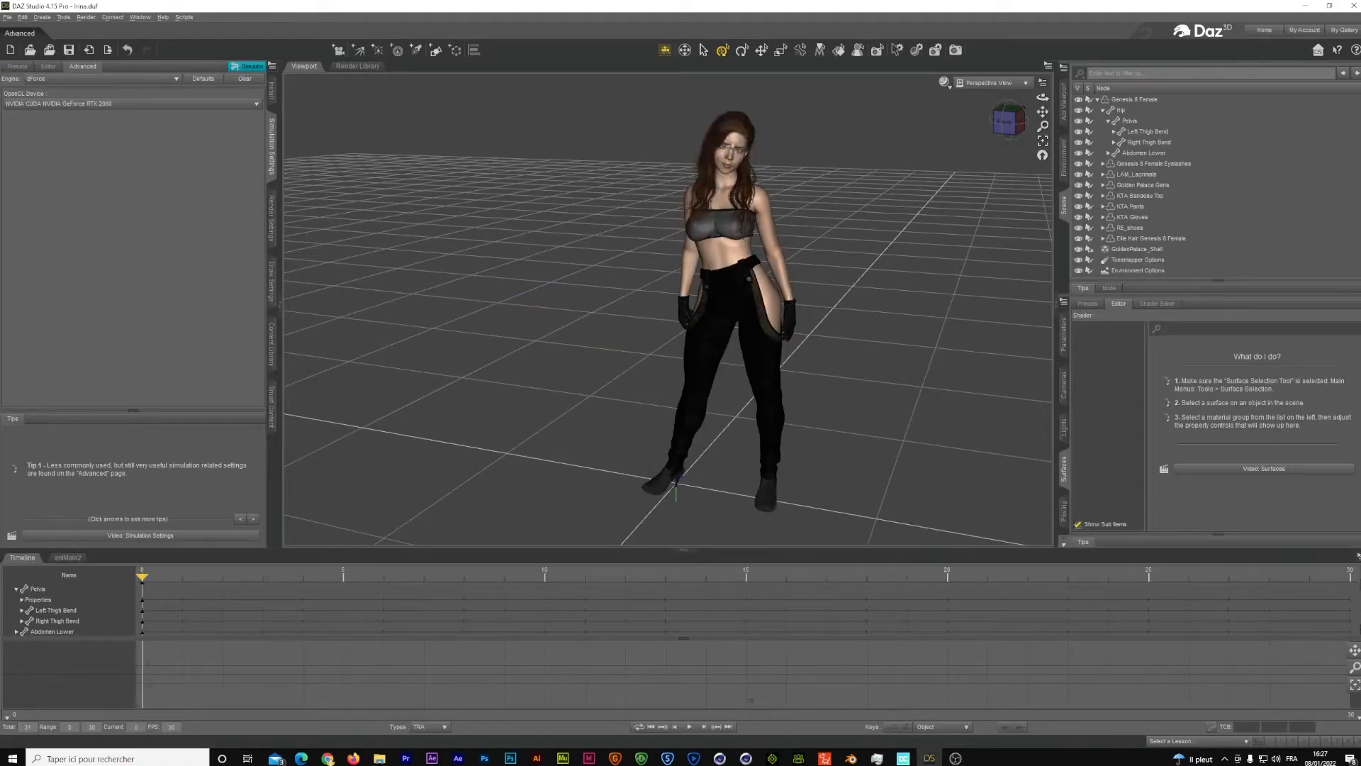
pyautogui.click(183, 17)
pyautogui.moveTo(193, 29)
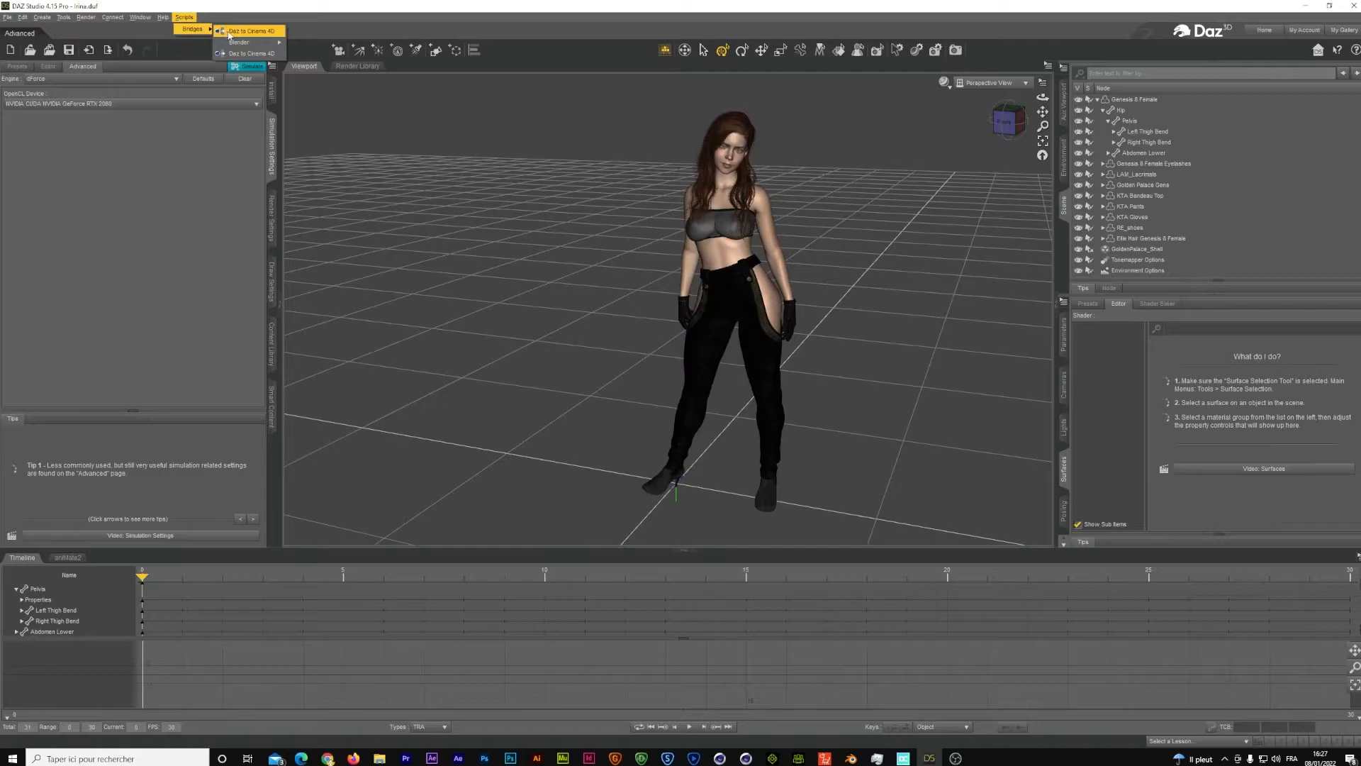
pyautogui.click(241, 31)
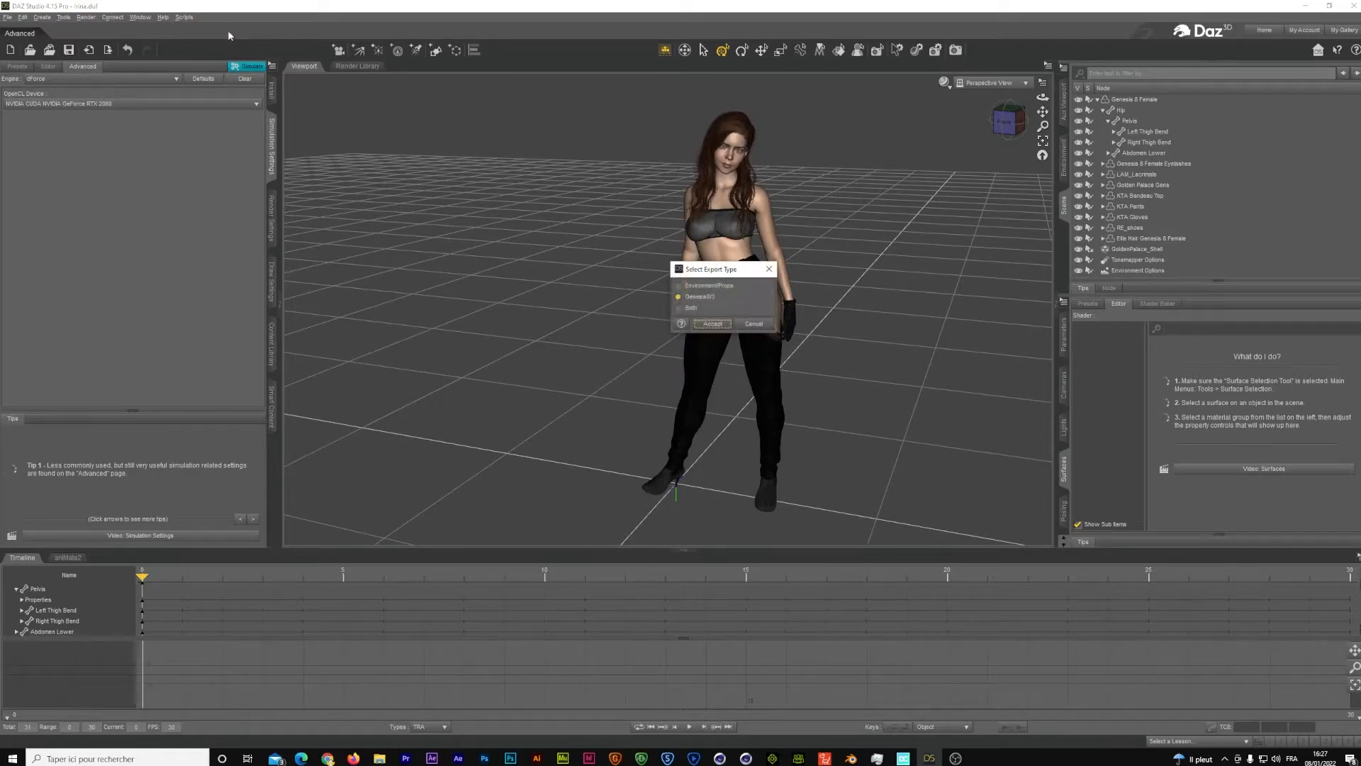
pyautogui.click(679, 298)
pyautogui.click(712, 324)
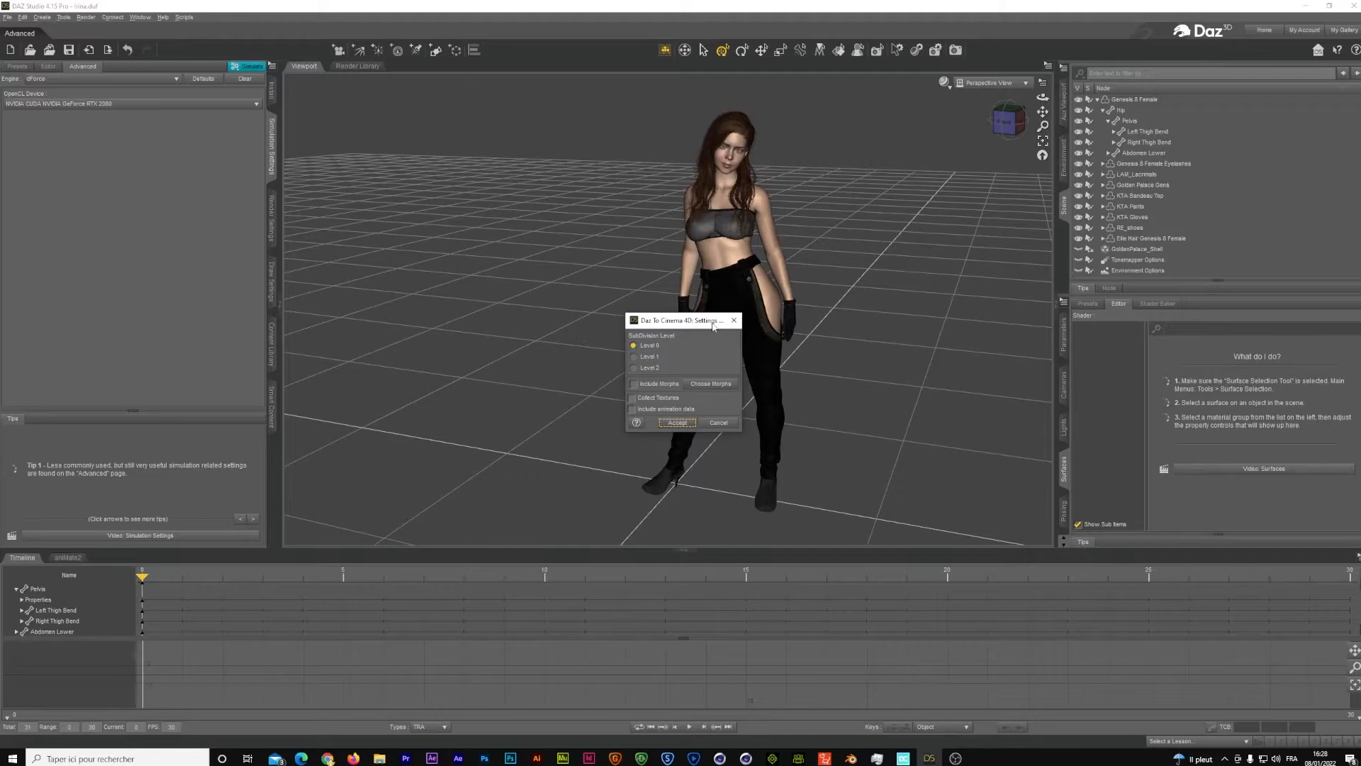
pyautogui.click(678, 423)
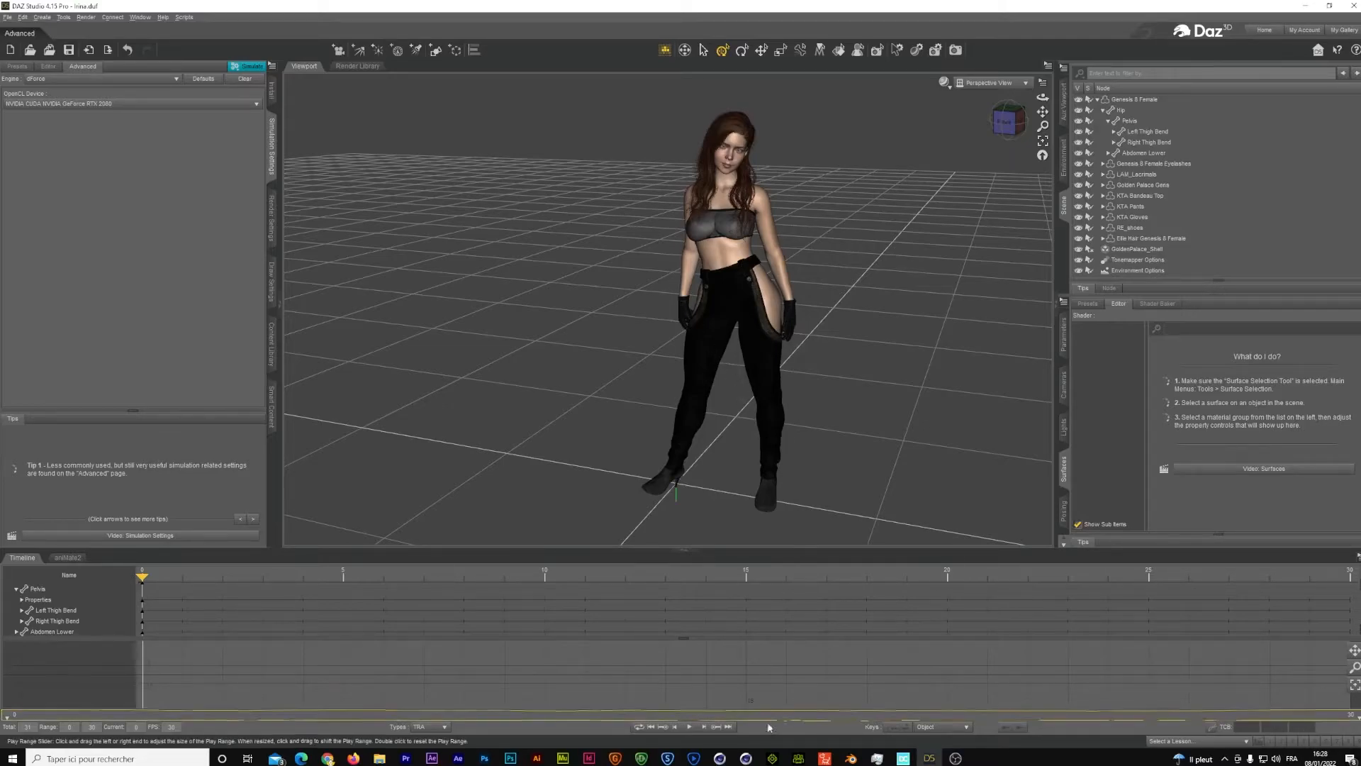
# Step: Switch to Cinema 4D and import the Genesis character, accepting the bone orientation fix and T-pose conversion and postponing the save with textures
pyautogui.moveTo(746, 758)
pyautogui.click(804, 714)
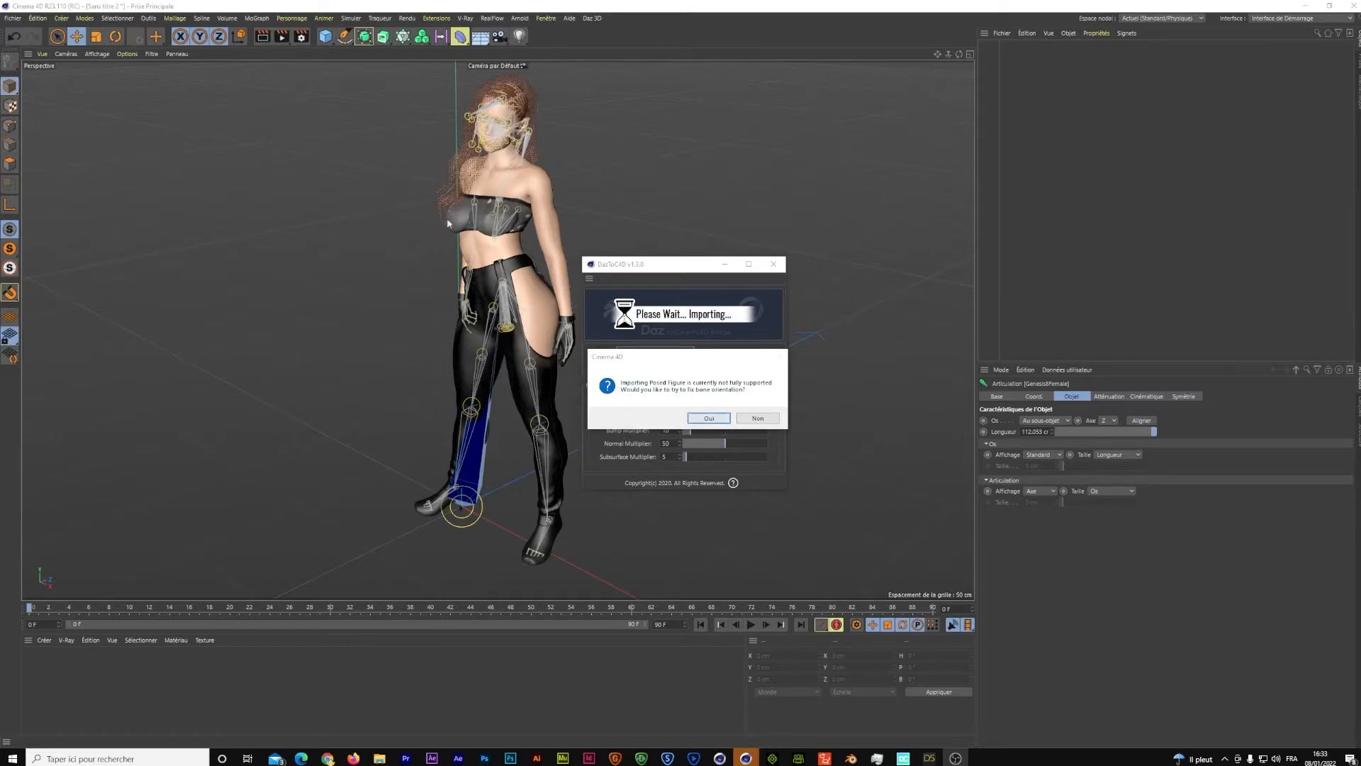
pyautogui.click(711, 418)
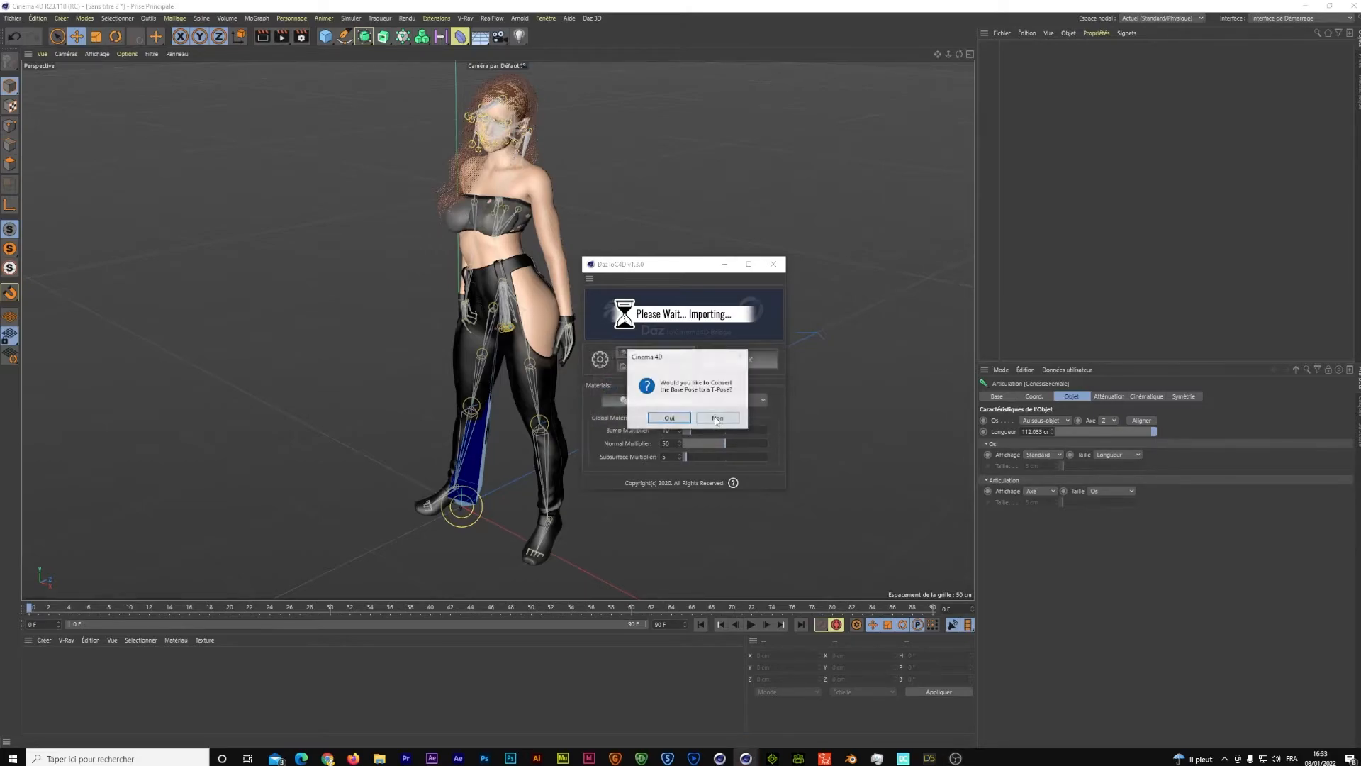
pyautogui.click(675, 421)
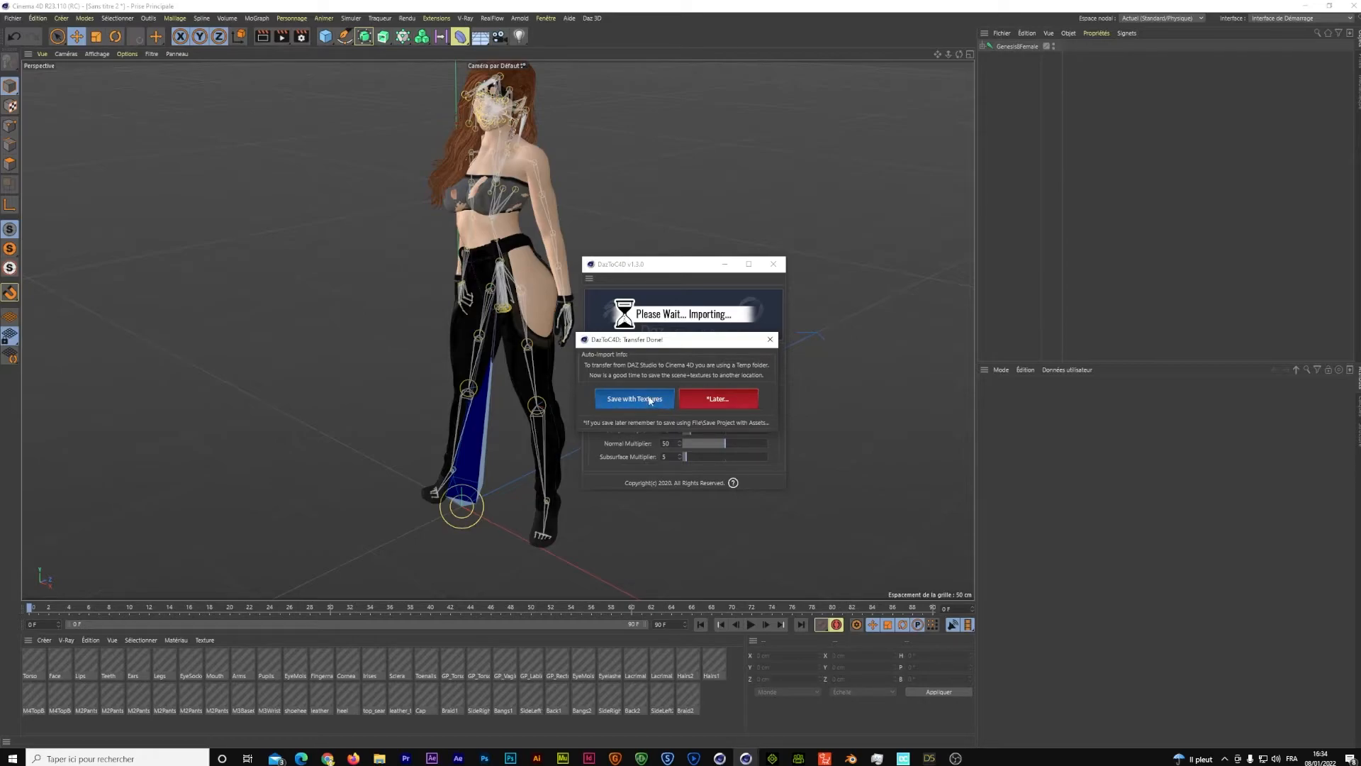
pyautogui.click(732, 401)
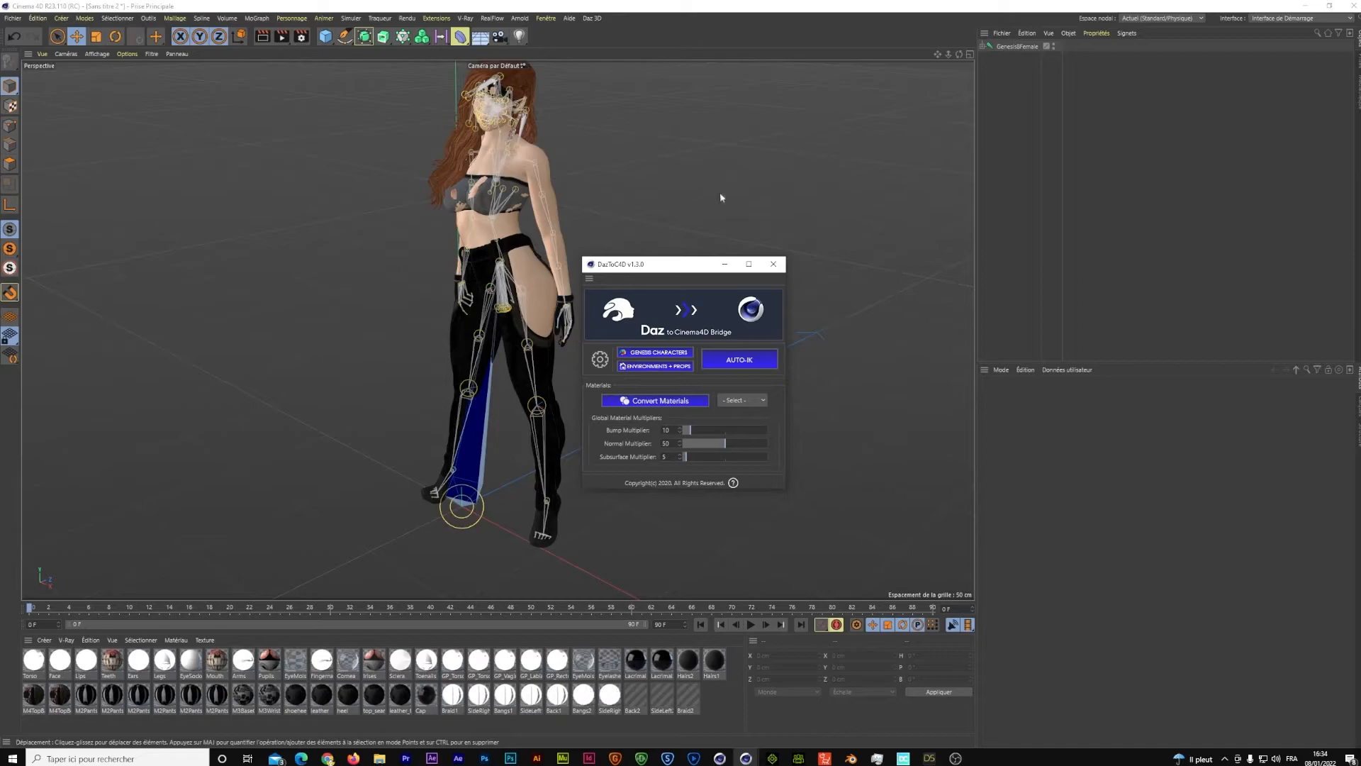
# Step: Run AUTO-IK on the imported Genesis figure, resetting its pose first
pyautogui.moveTo(959, 54); pyautogui.dragTo(931, 73)
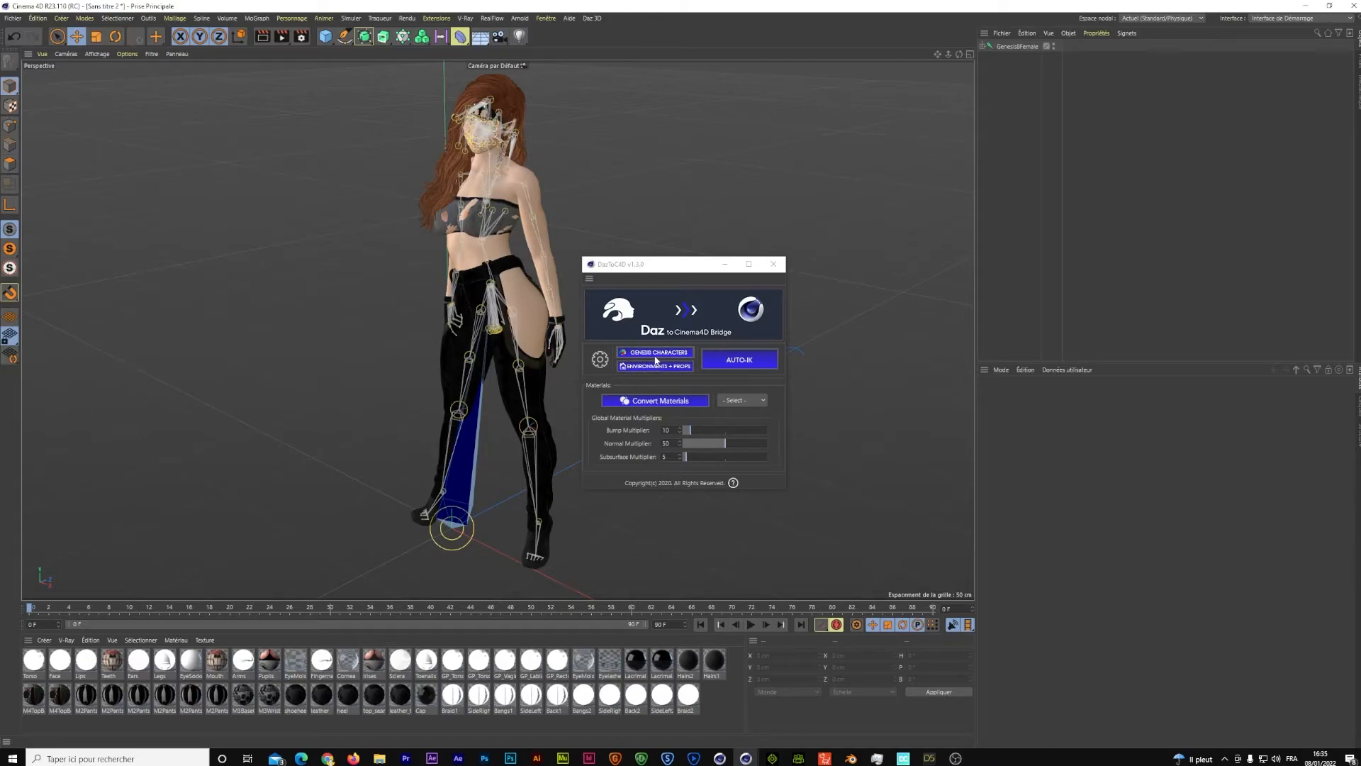
pyautogui.click(726, 362)
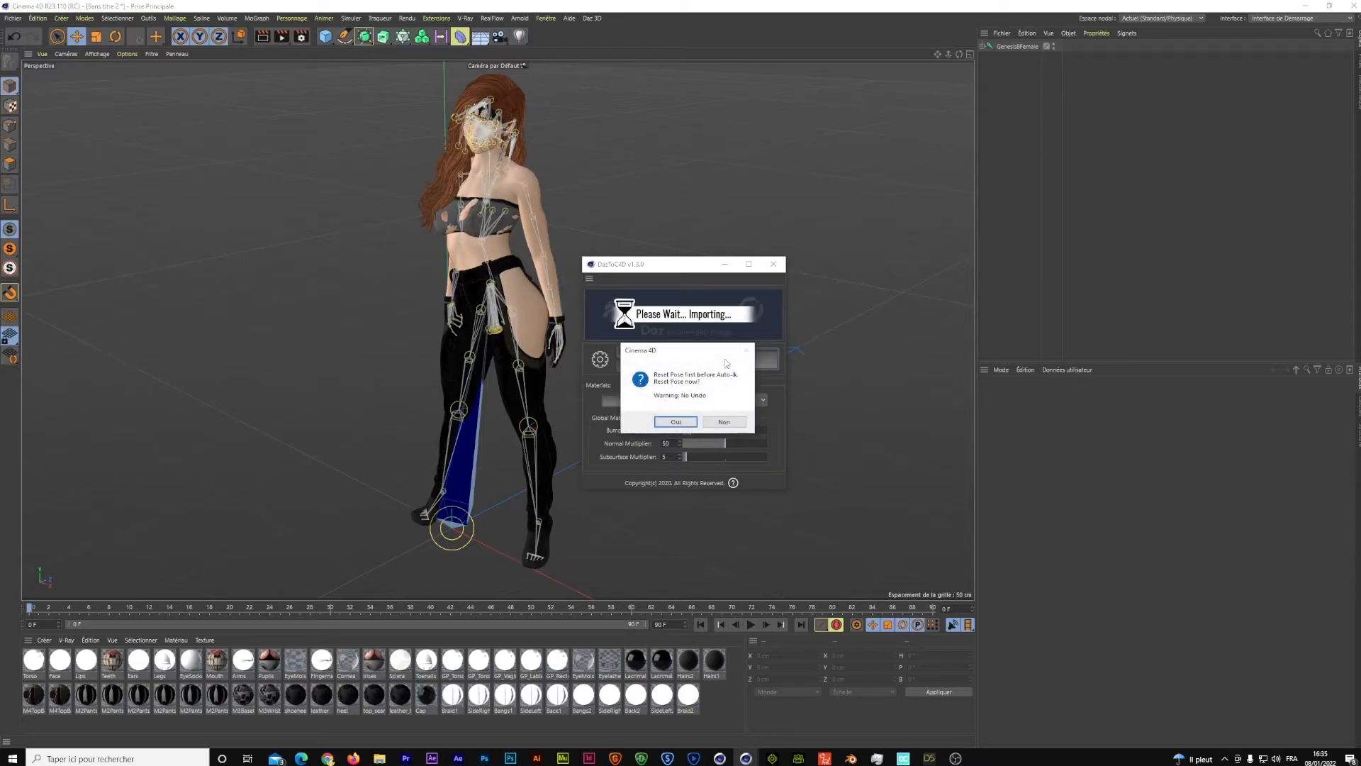
pyautogui.click(683, 424)
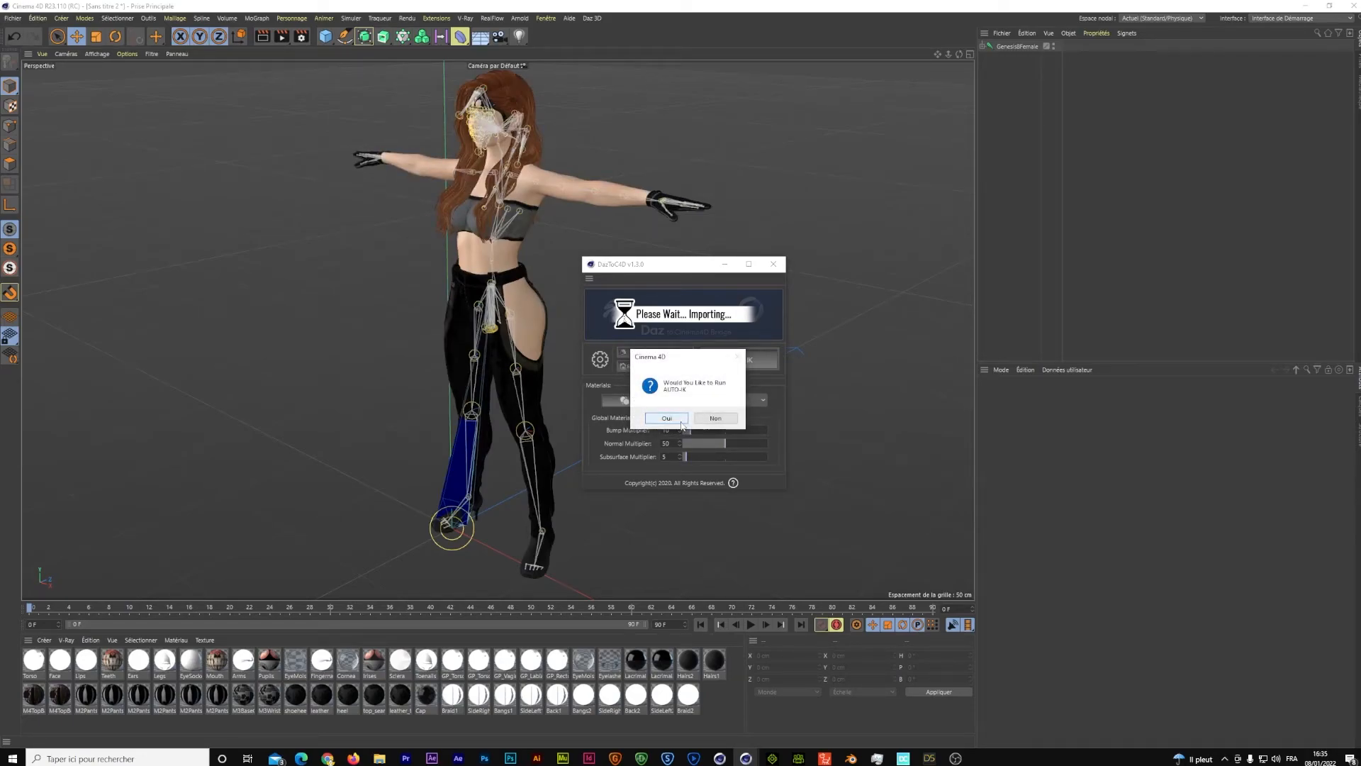
pyautogui.click(682, 425)
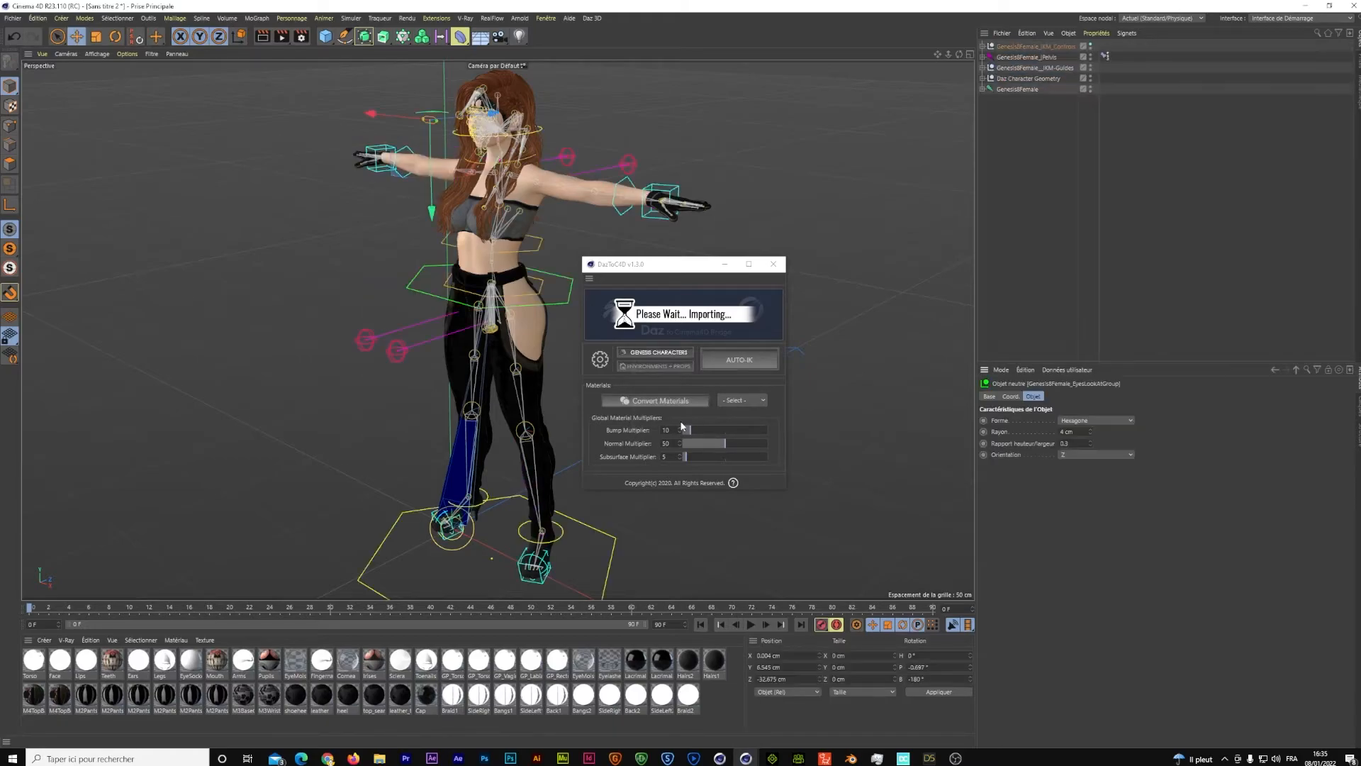
pyautogui.moveTo(959, 54); pyautogui.dragTo(922, 56)
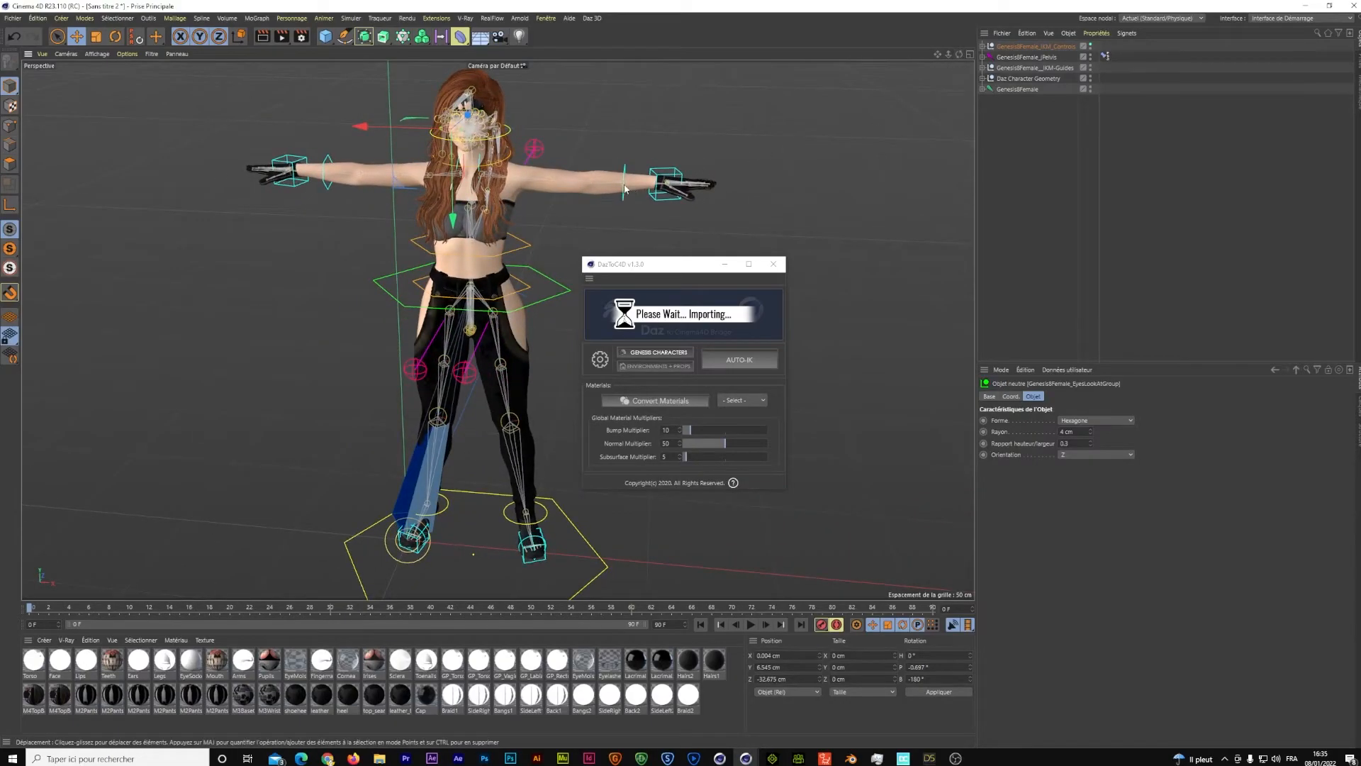
# Step: Try moving the left forearm twist control, and undo the move
pyautogui.click(625, 190)
pyautogui.click(626, 177)
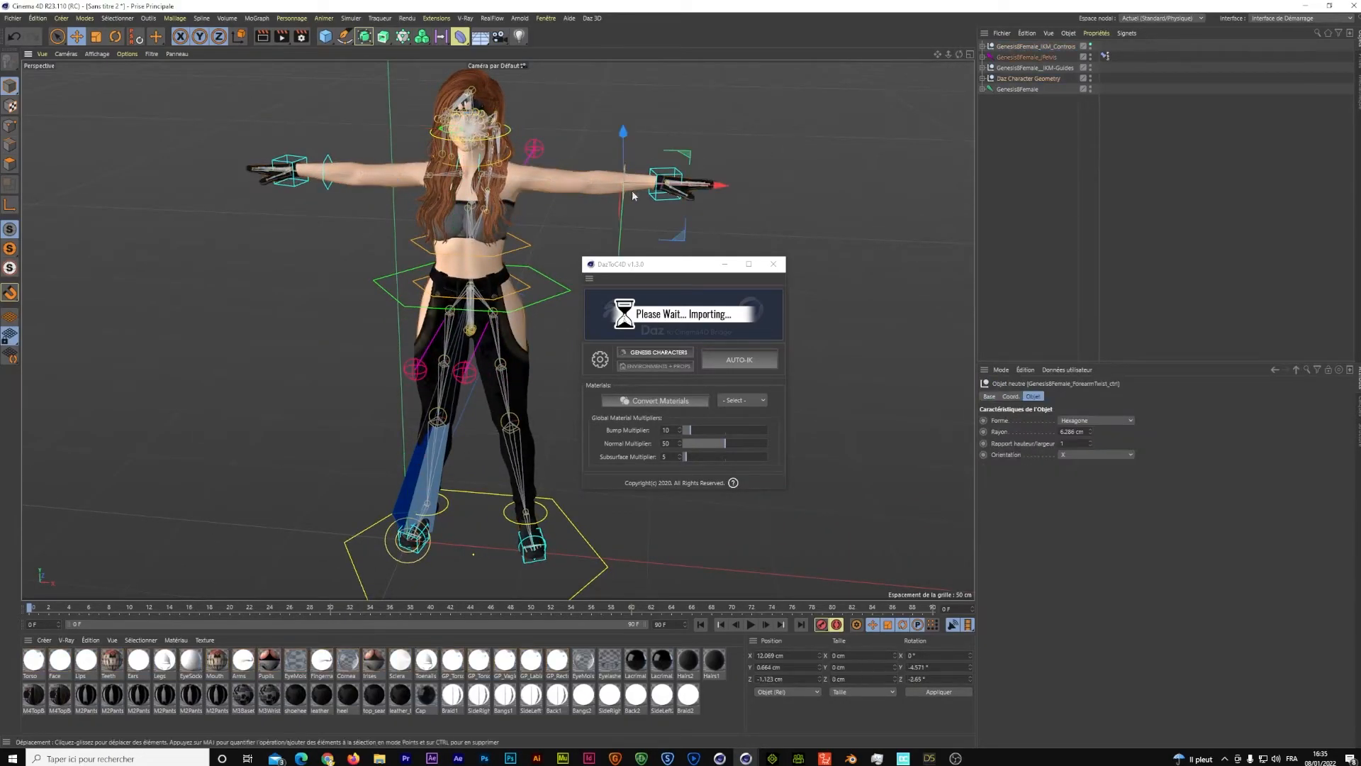
pyautogui.moveTo(955, 54); pyautogui.dragTo(789, 173)
pyautogui.moveTo(566, 278); pyautogui.dragTo(563, 275)
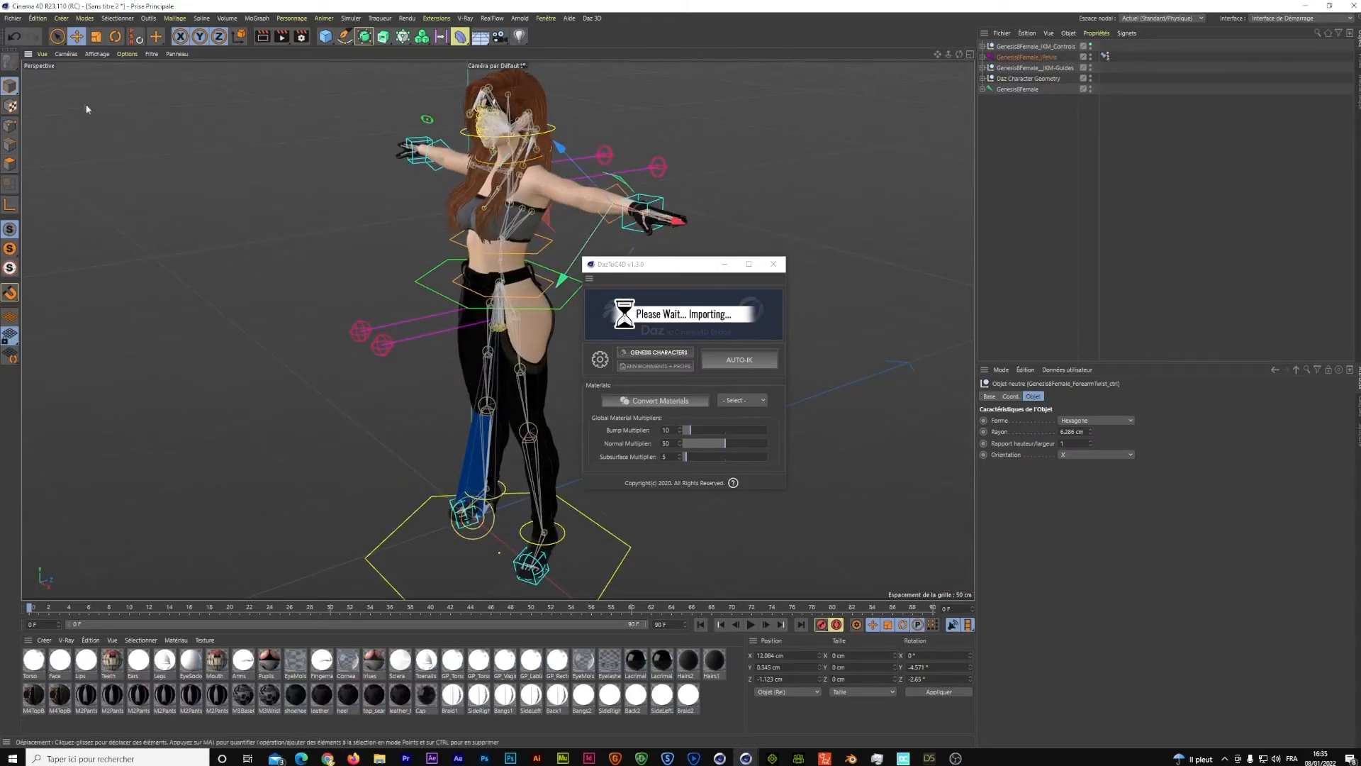
pyautogui.click(14, 36)
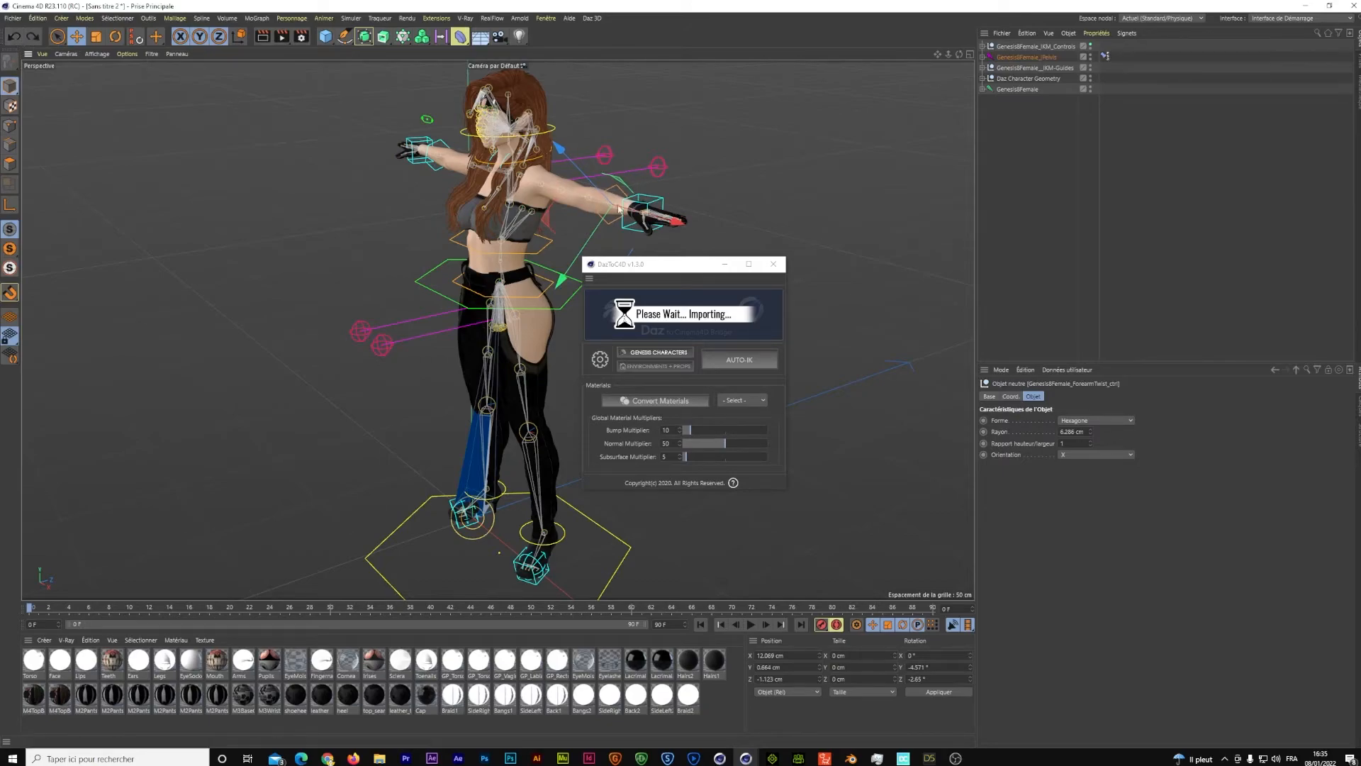
# Step: Lower the figure's left arm by rotating its hand control and moving it to about X 46, Y -29, Z -4 cm
pyautogui.moveTo(644, 212); pyautogui.dragTo(604, 181)
pyautogui.moveTo(686, 269); pyautogui.dragTo(983, 231)
pyautogui.click(116, 36)
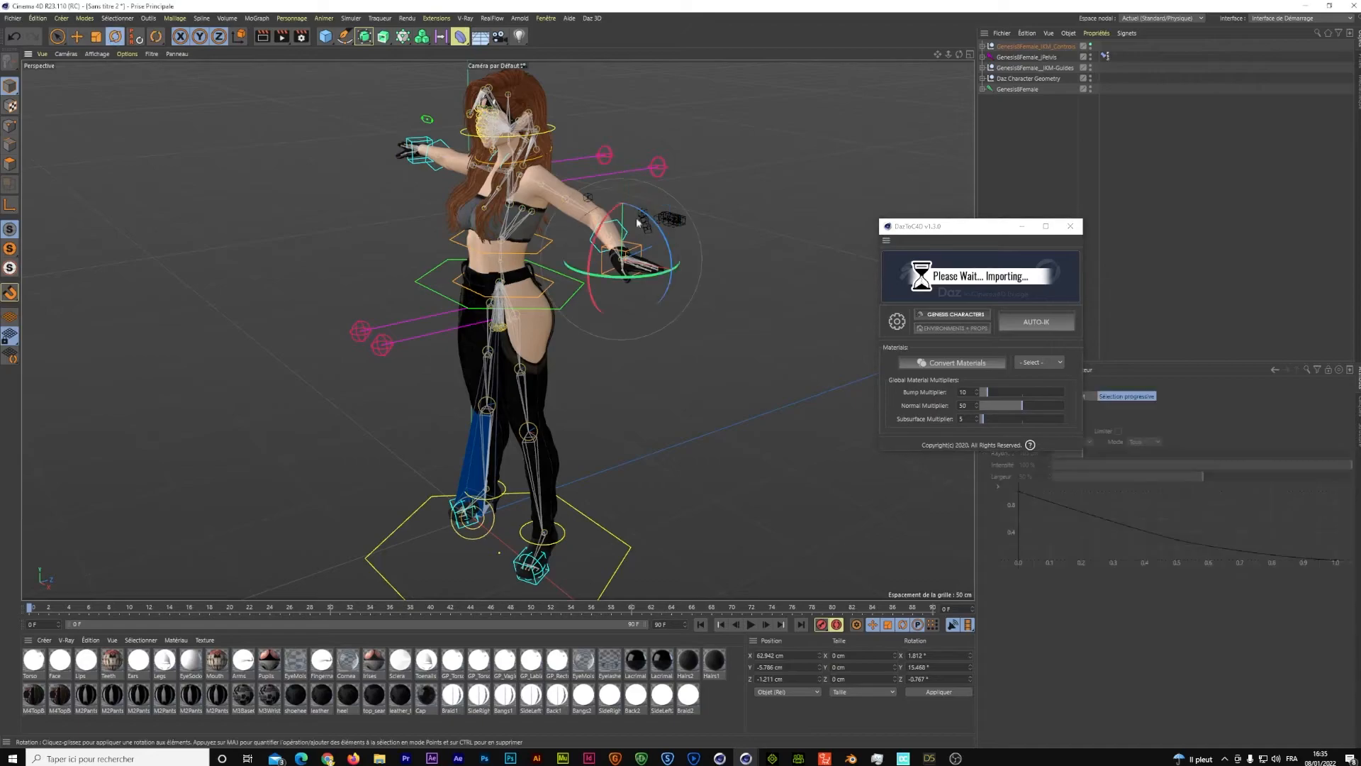
pyautogui.moveTo(659, 235); pyautogui.dragTo(651, 273)
pyautogui.press('e')
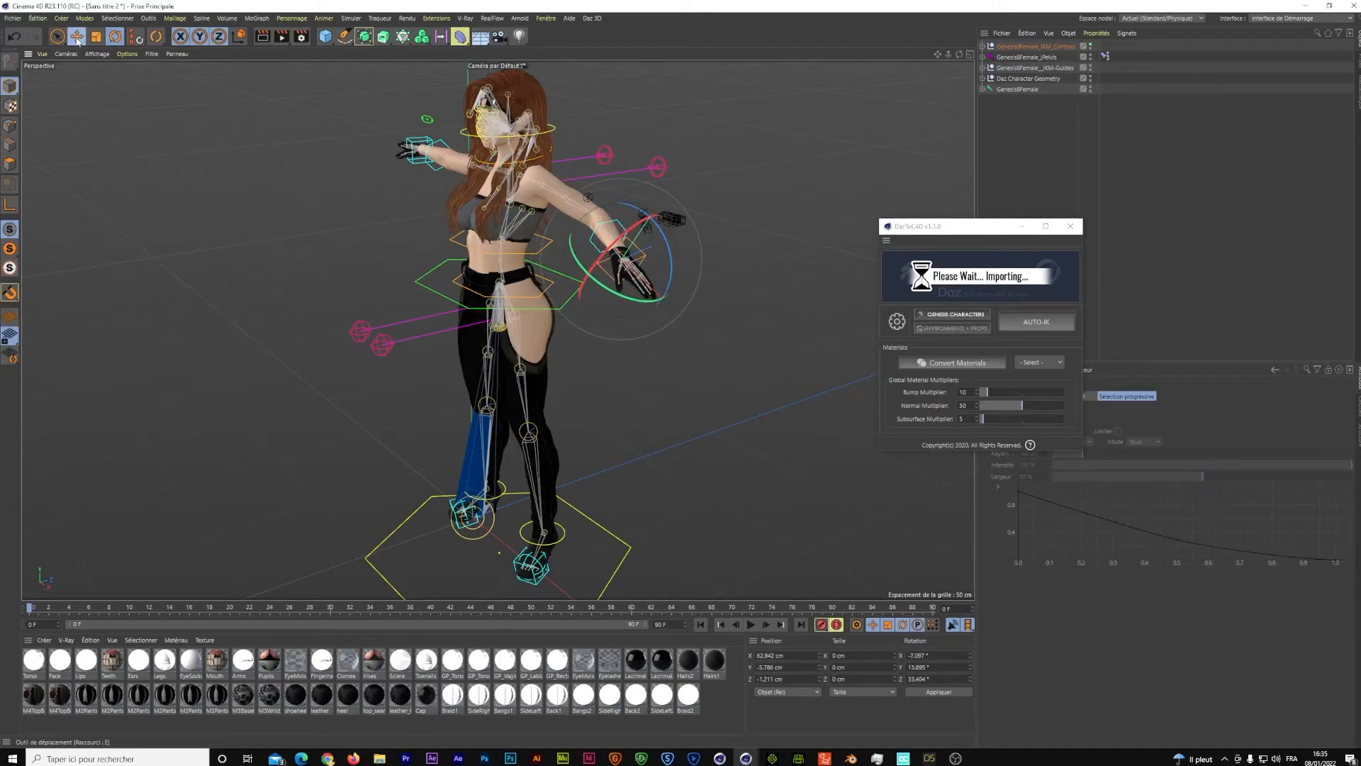
pyautogui.moveTo(621, 205); pyautogui.dragTo(553, 234)
# Step: Hide the Genesis8Female joint skeleton in the viewport, leaving the mesh and rig controls shown
pyautogui.click(510, 258)
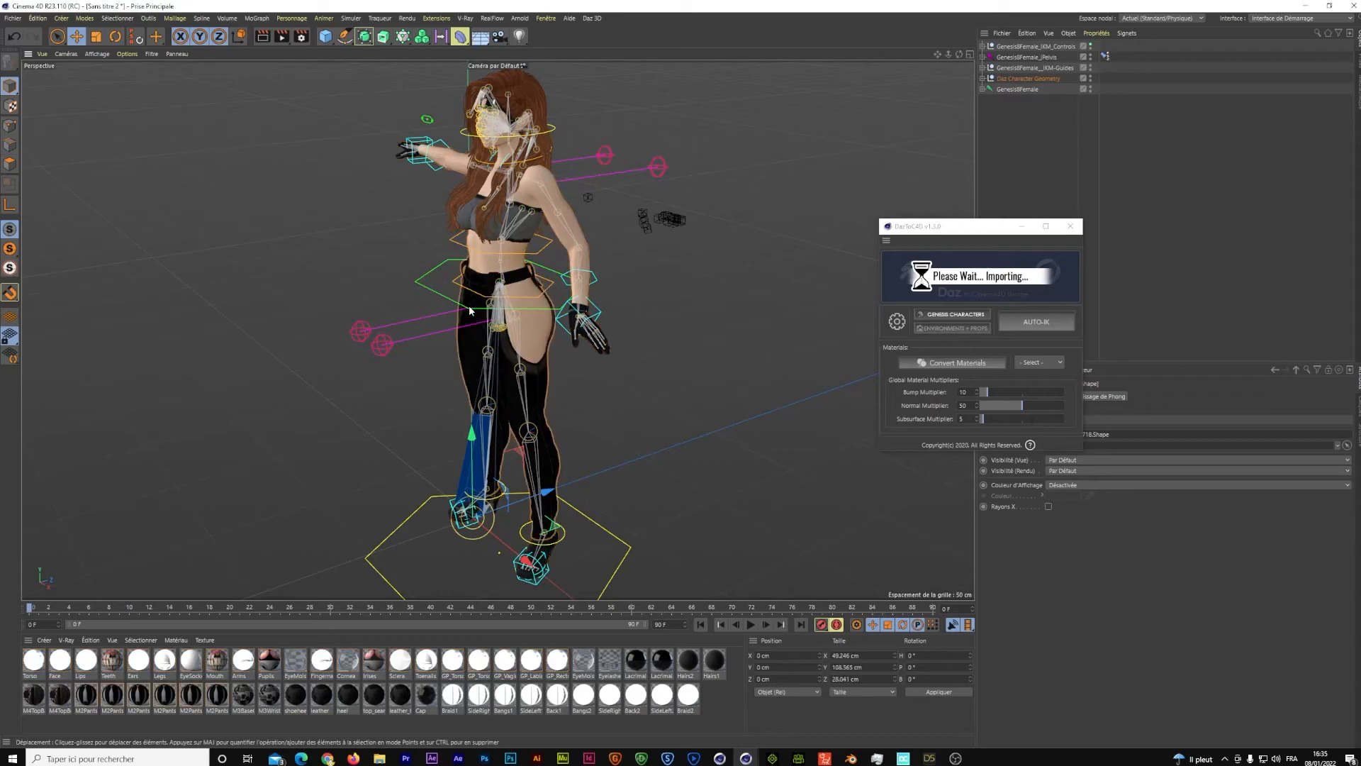
pyautogui.click(417, 287)
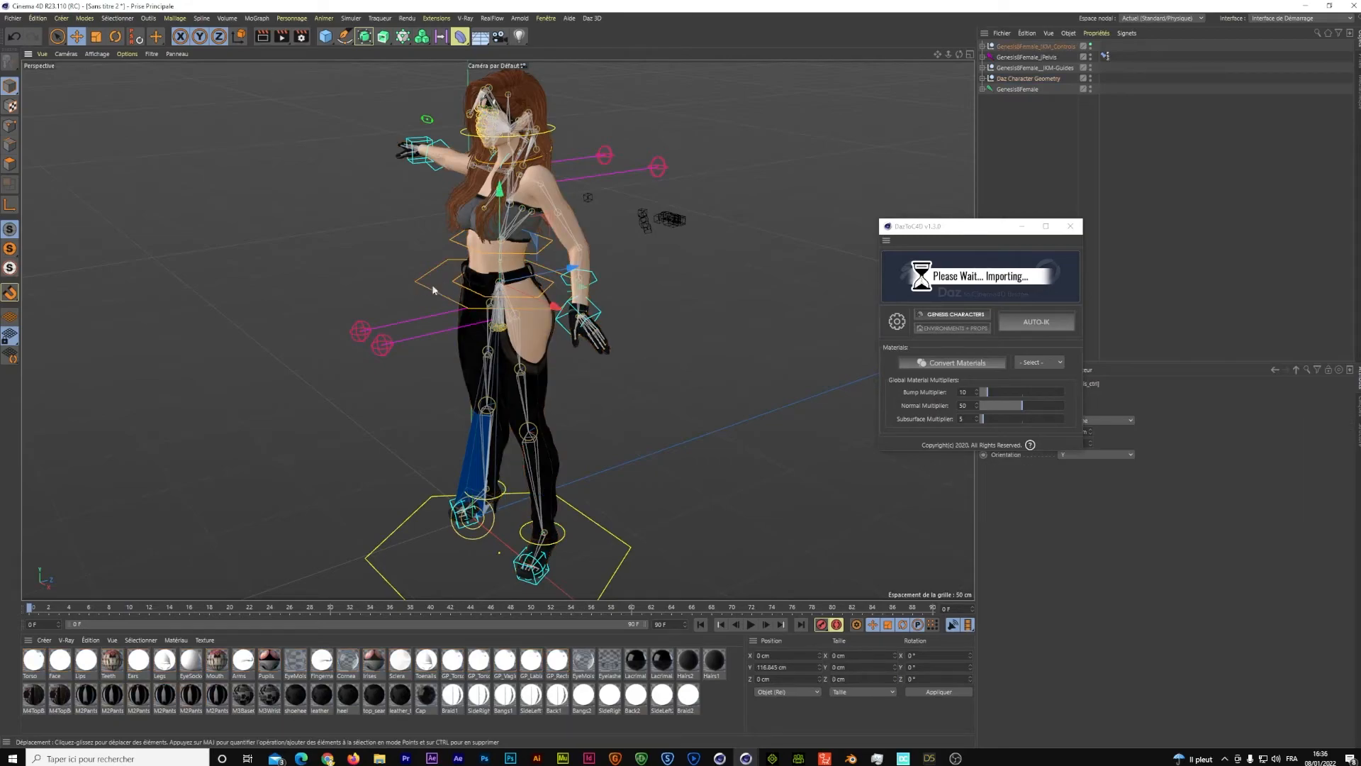
pyautogui.moveTo(959, 54); pyautogui.dragTo(1148, 39)
pyautogui.keyDown('alt'); pyautogui.moveTo(594, 269); pyautogui.dragTo(381, 277); pyautogui.keyUp('alt')
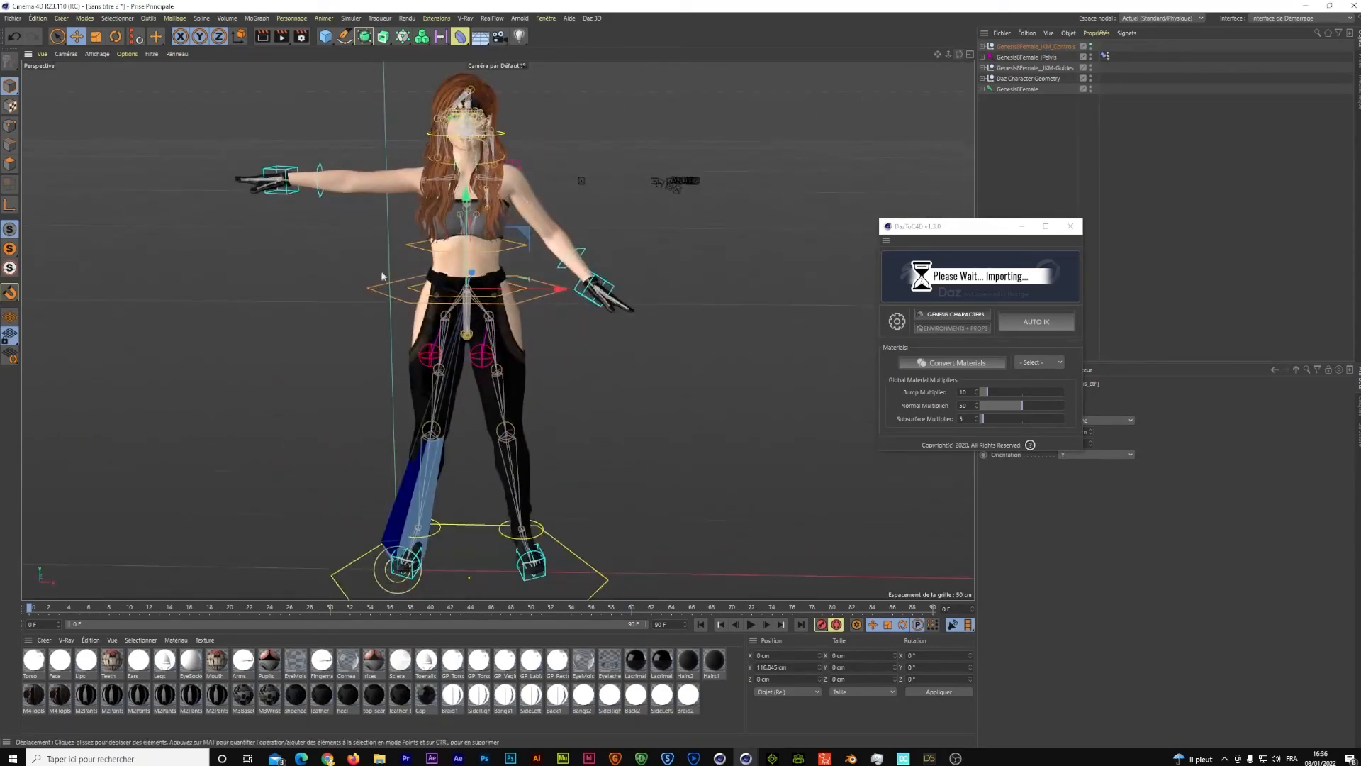
pyautogui.click(1090, 87)
pyautogui.moveTo(960, 55)
pyautogui.mouseDown()
pyautogui.moveTo(808, 67)
pyautogui.moveTo(954, 67)
pyautogui.mouseUp()
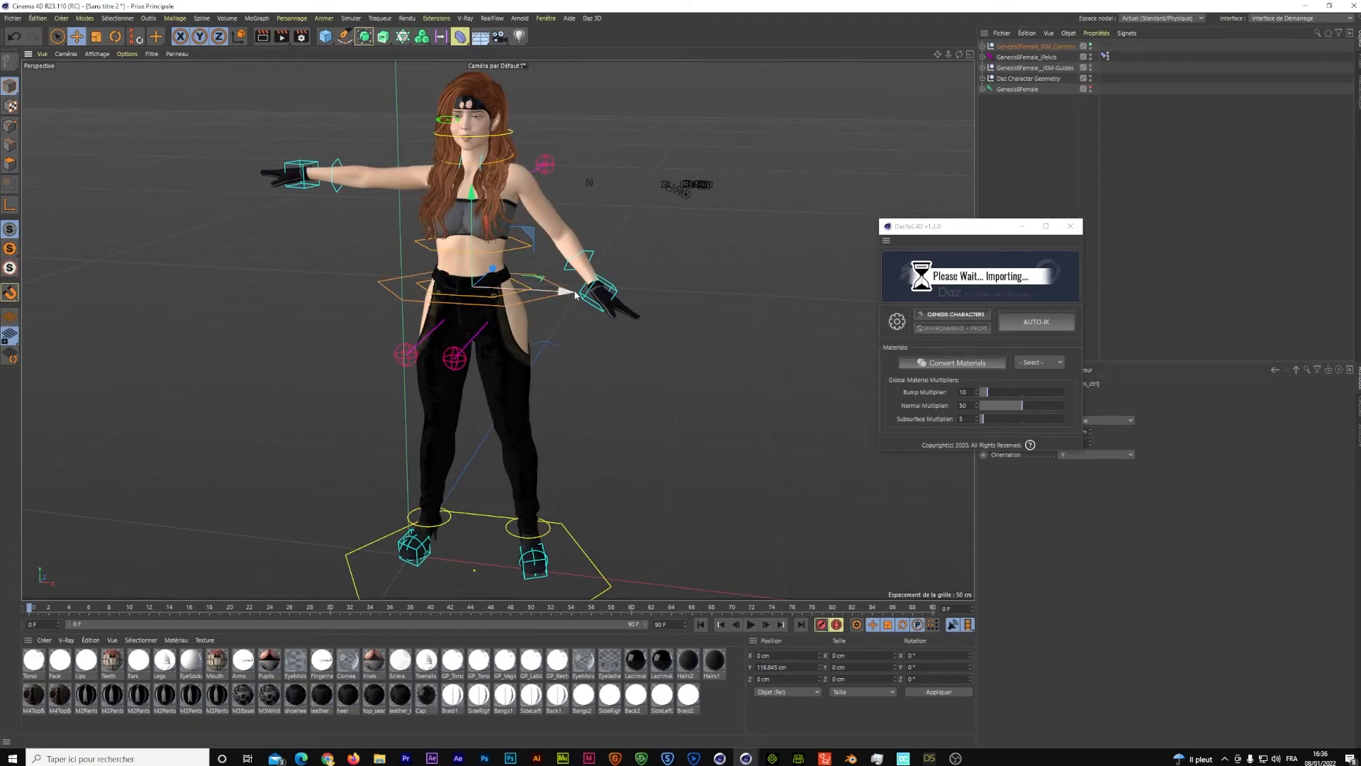
# Step: Rotate the left hand control to about H 2°, P -32°, B 47° so the hand points downward
pyautogui.click(612, 288)
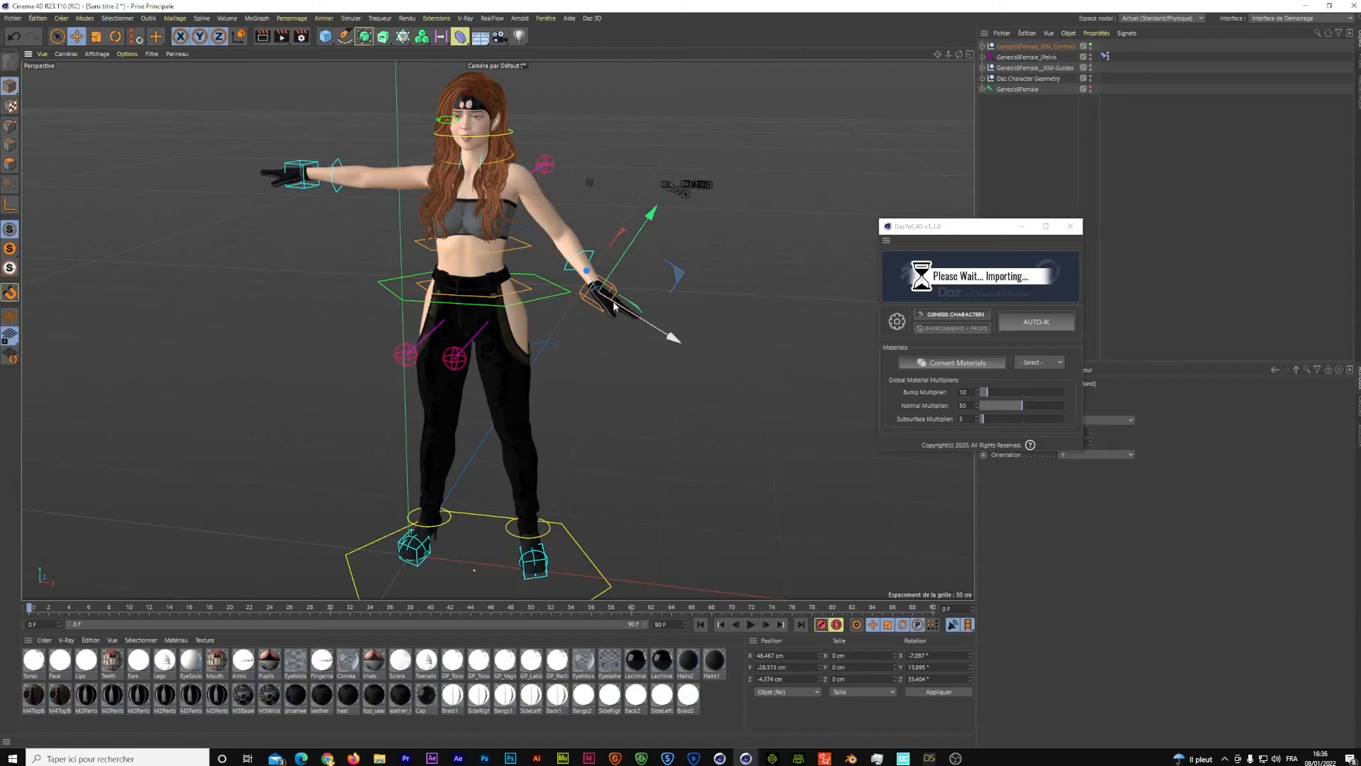
pyautogui.press('r')
pyautogui.moveTo(566, 305); pyautogui.dragTo(522, 276)
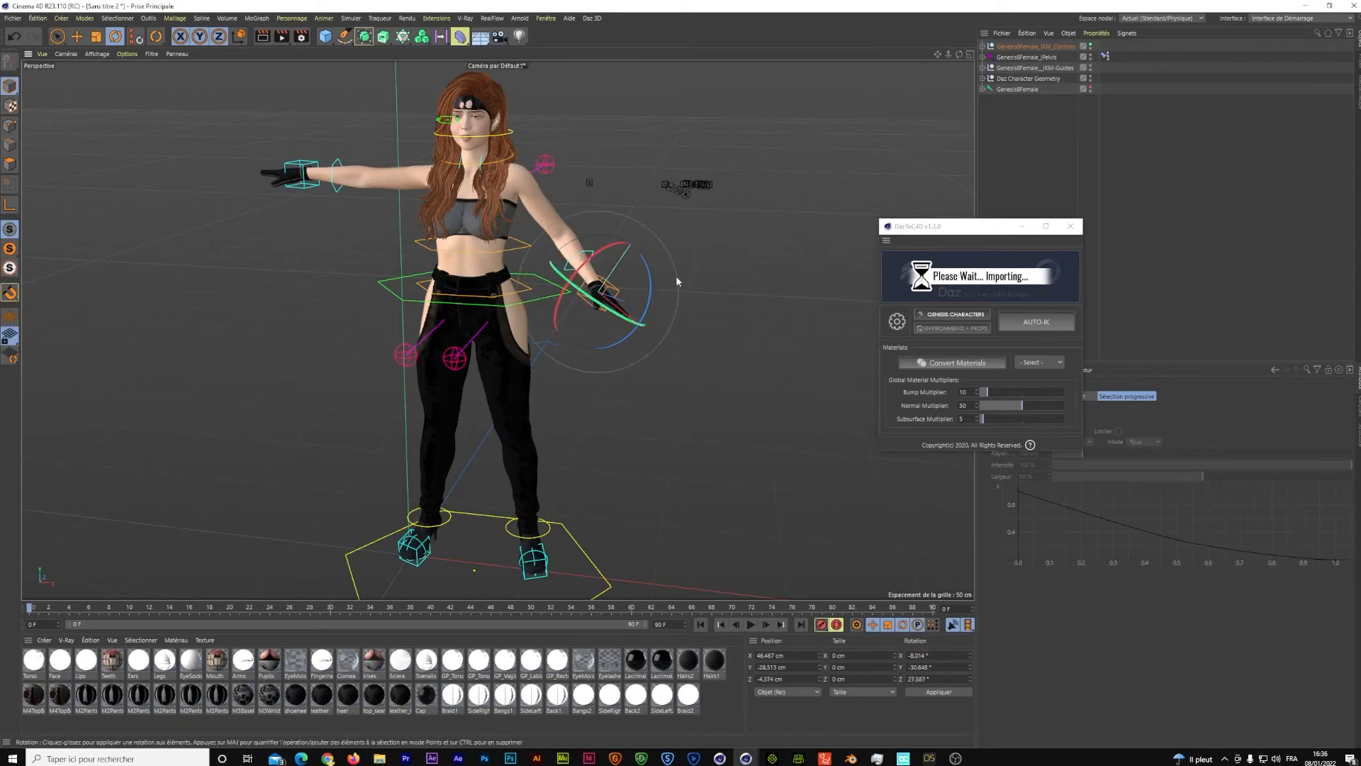
pyautogui.moveTo(647, 295)
pyautogui.mouseDown()
pyautogui.moveTo(639, 324)
pyautogui.moveTo(640, 310)
pyautogui.mouseUp()
# Step: Move the left hand control beside the hip, to about X 29 cm, and rotate it to a pitch of about -50°
pyautogui.press('e')
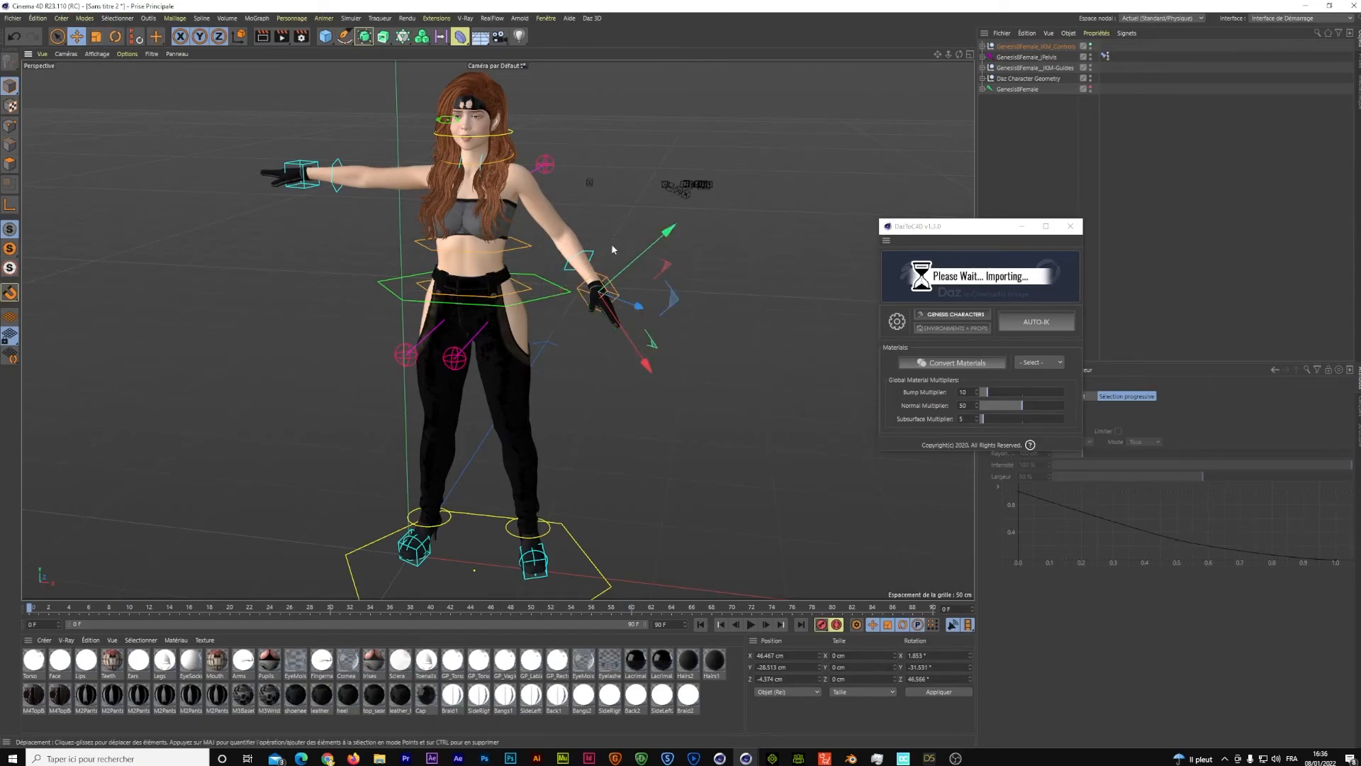
pyautogui.moveTo(666, 237); pyautogui.dragTo(640, 253)
pyautogui.moveTo(605, 369); pyautogui.dragTo(590, 350)
pyautogui.press('r')
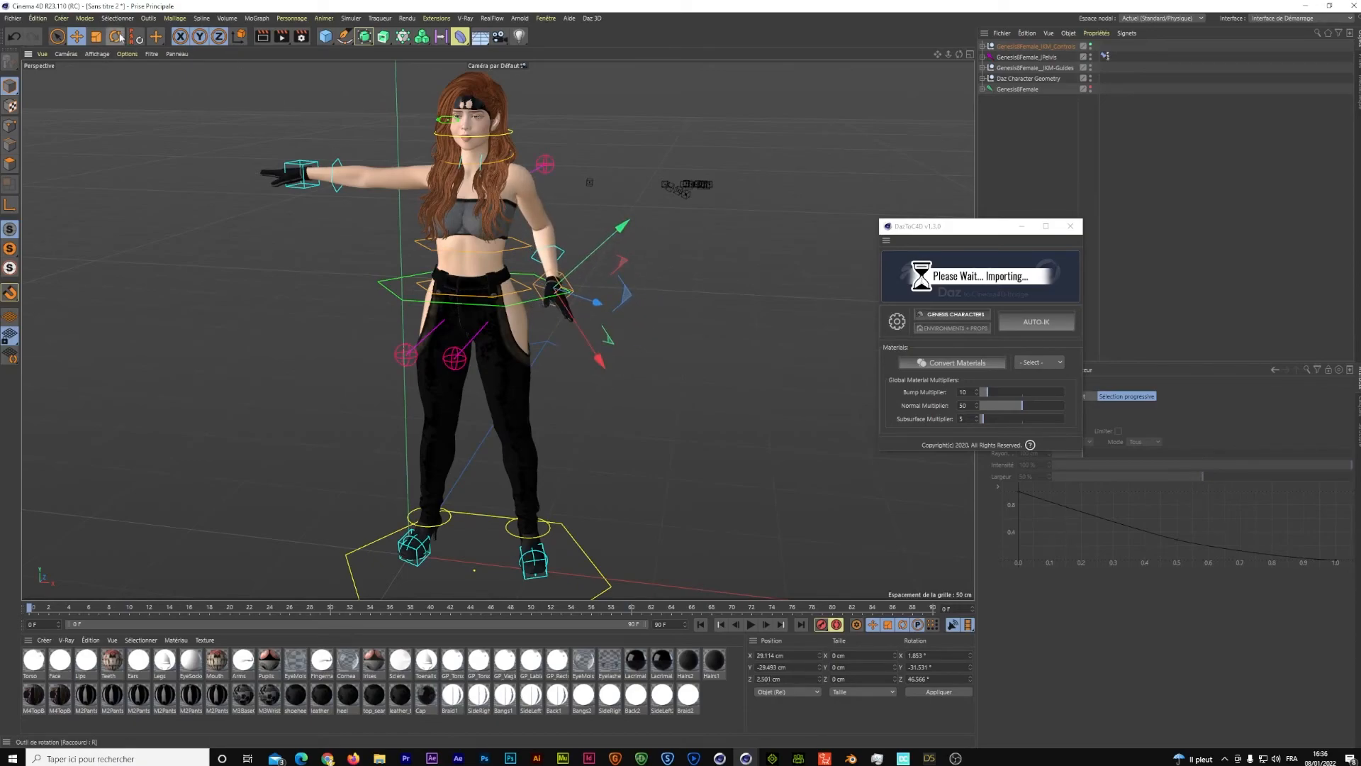
pyautogui.moveTo(545, 306); pyautogui.dragTo(563, 294)
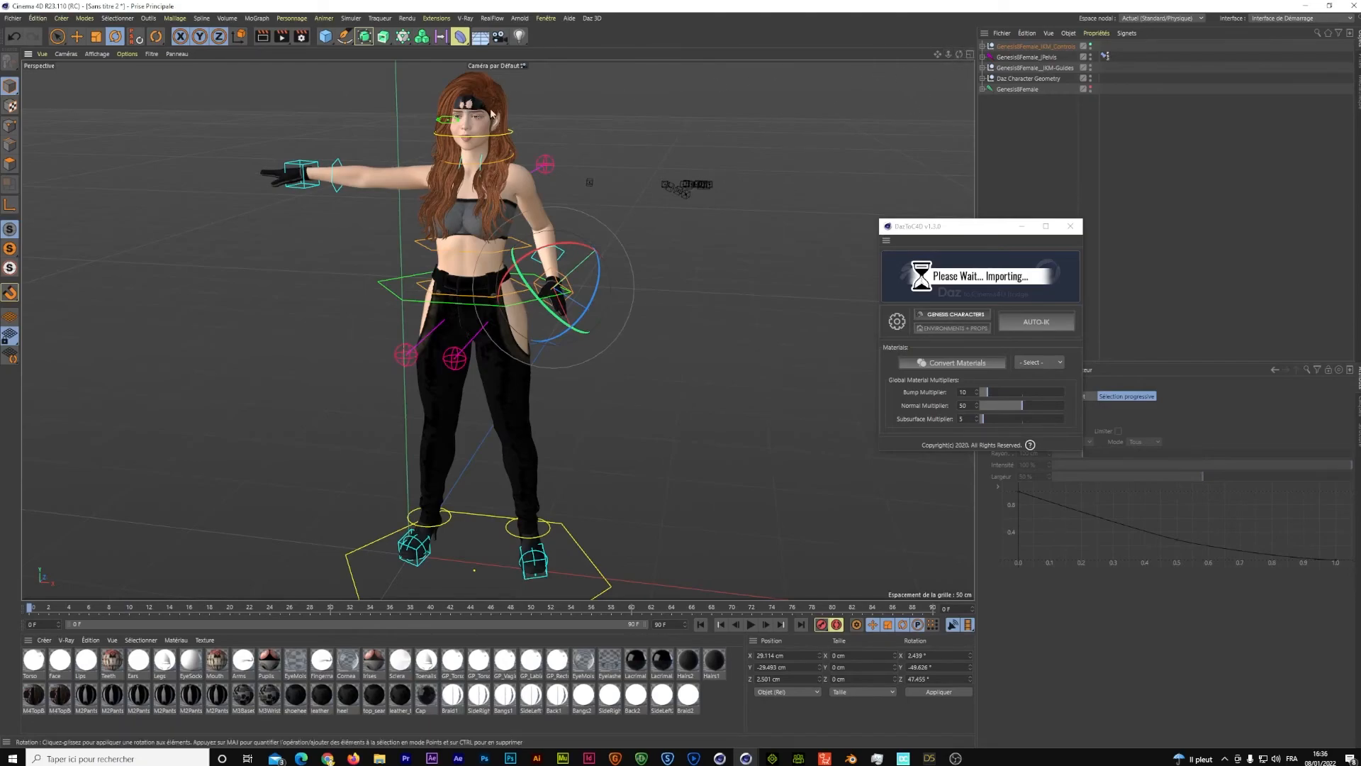
pyautogui.click(485, 105)
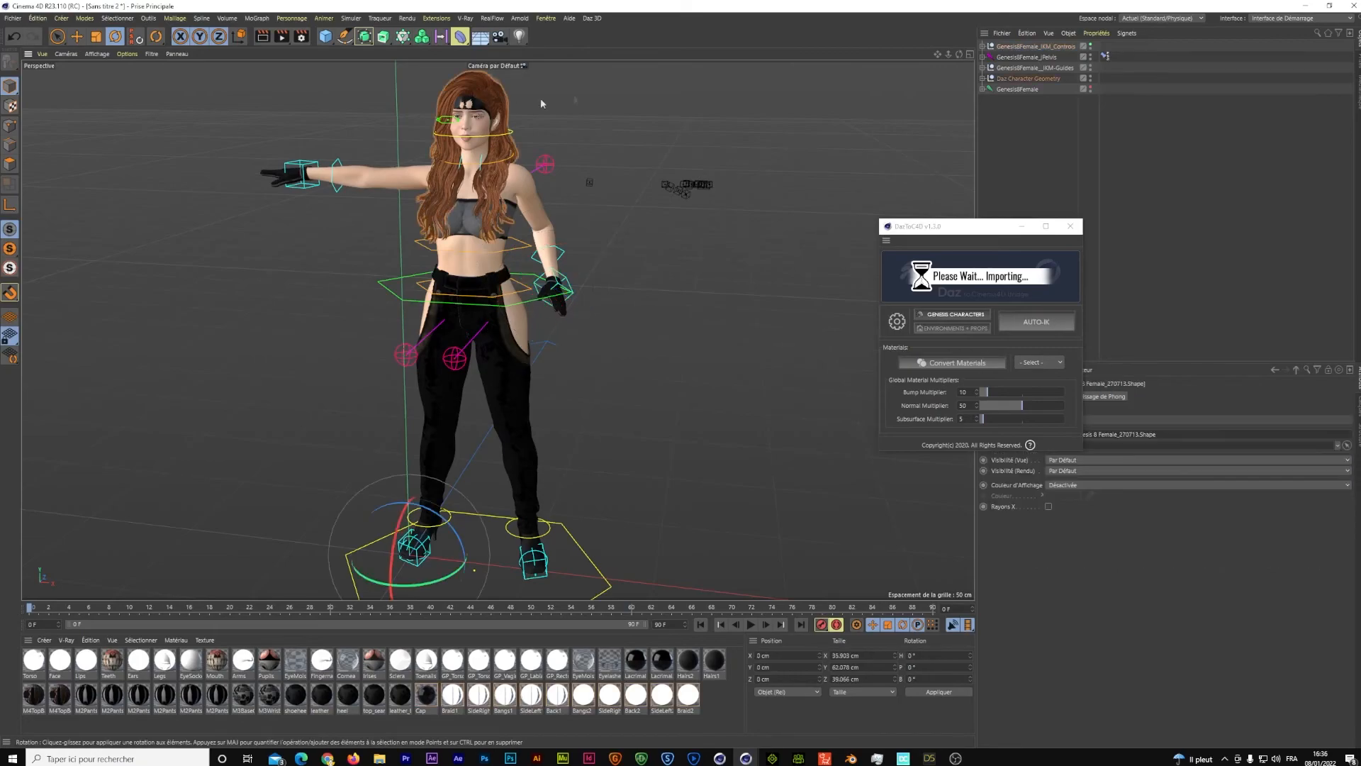
pyautogui.moveTo(960, 55); pyautogui.dragTo(2, 24)
pyautogui.scroll(5, 815, 117)
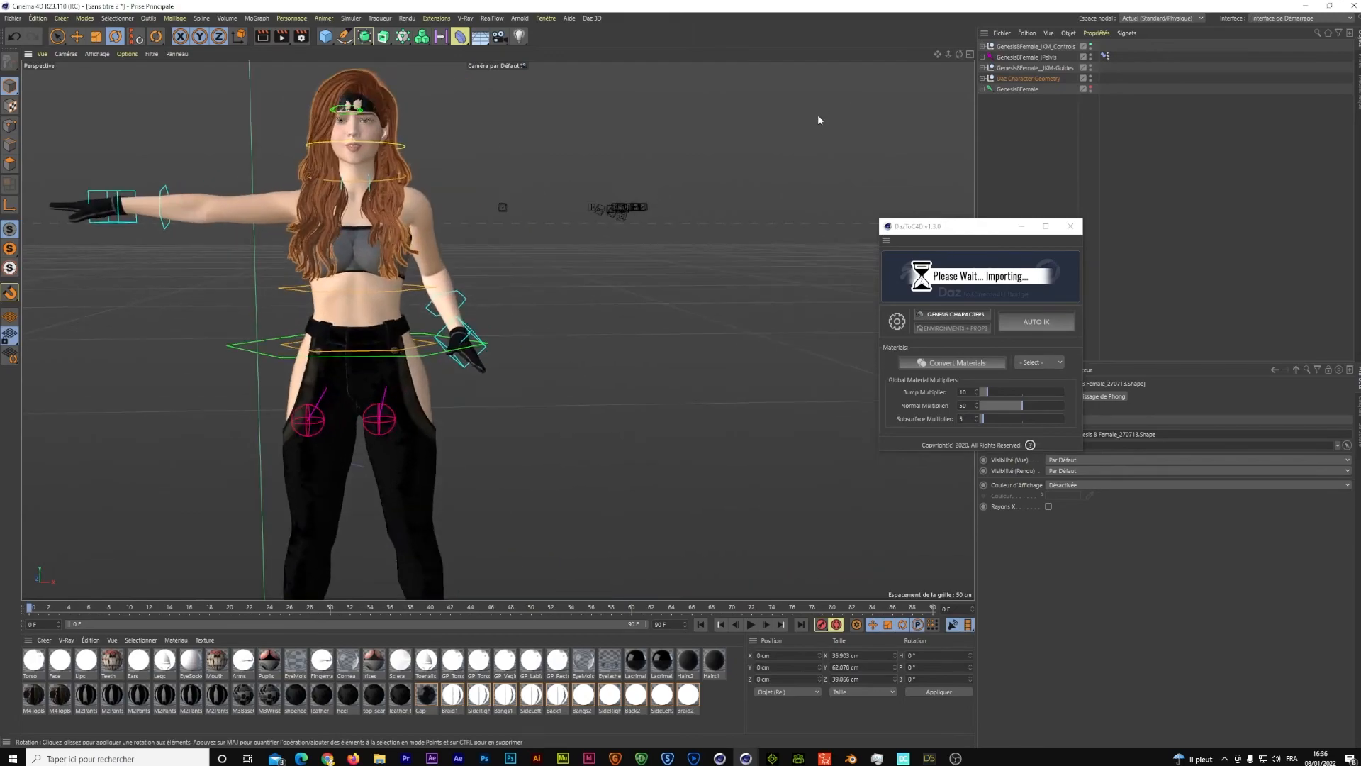
pyautogui.moveTo(685, 3); pyautogui.dragTo(857, 66)
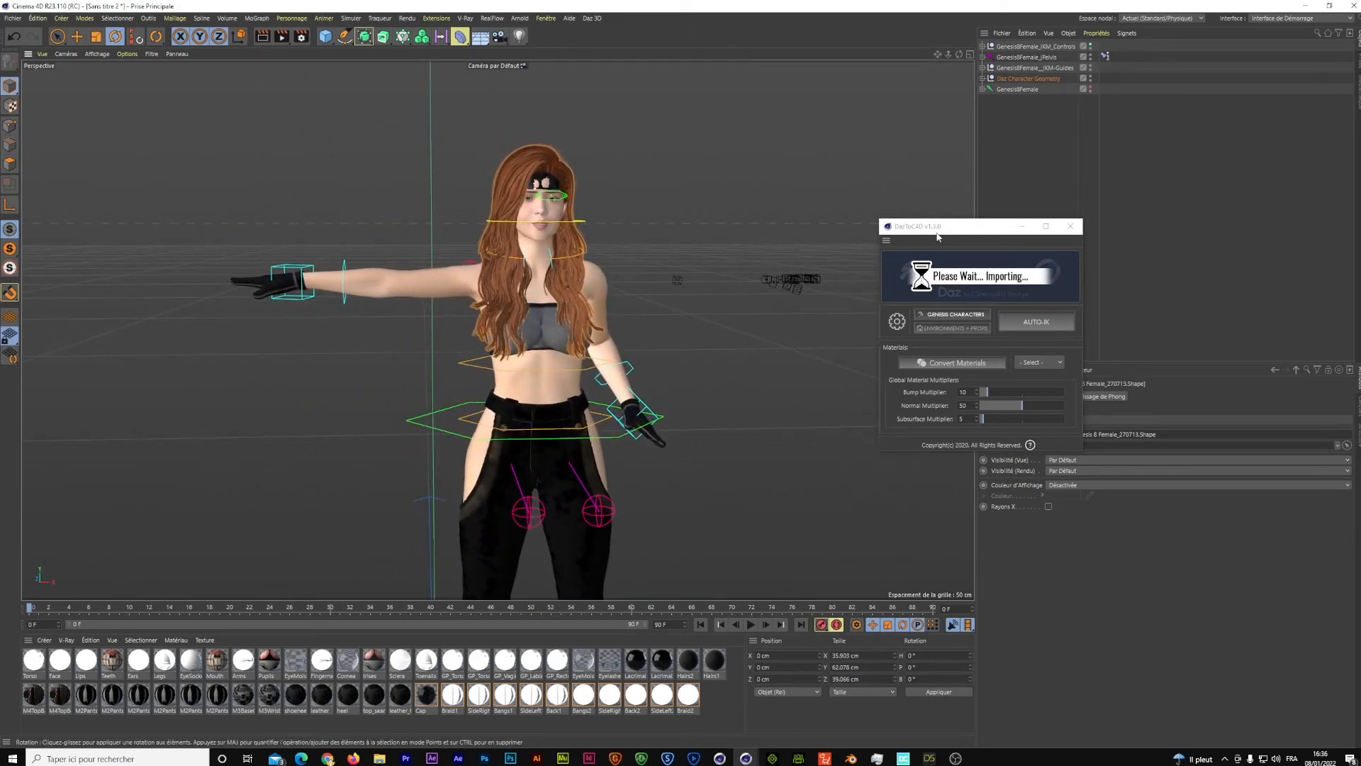
# Step: Try to convert the imported figure's materials from the DazToC4D window with no renderer chosen
pyautogui.moveTo(937, 235); pyautogui.dragTo(756, 169)
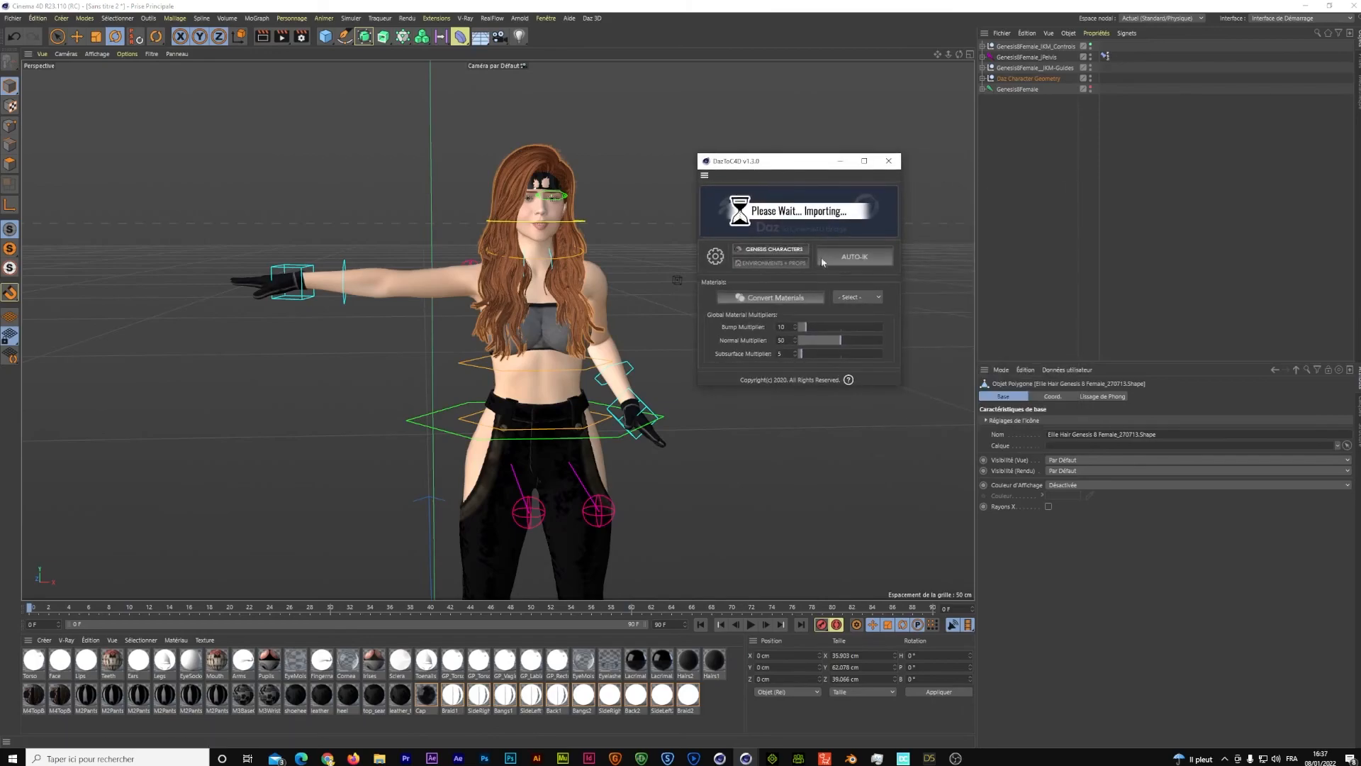
pyautogui.click(821, 296)
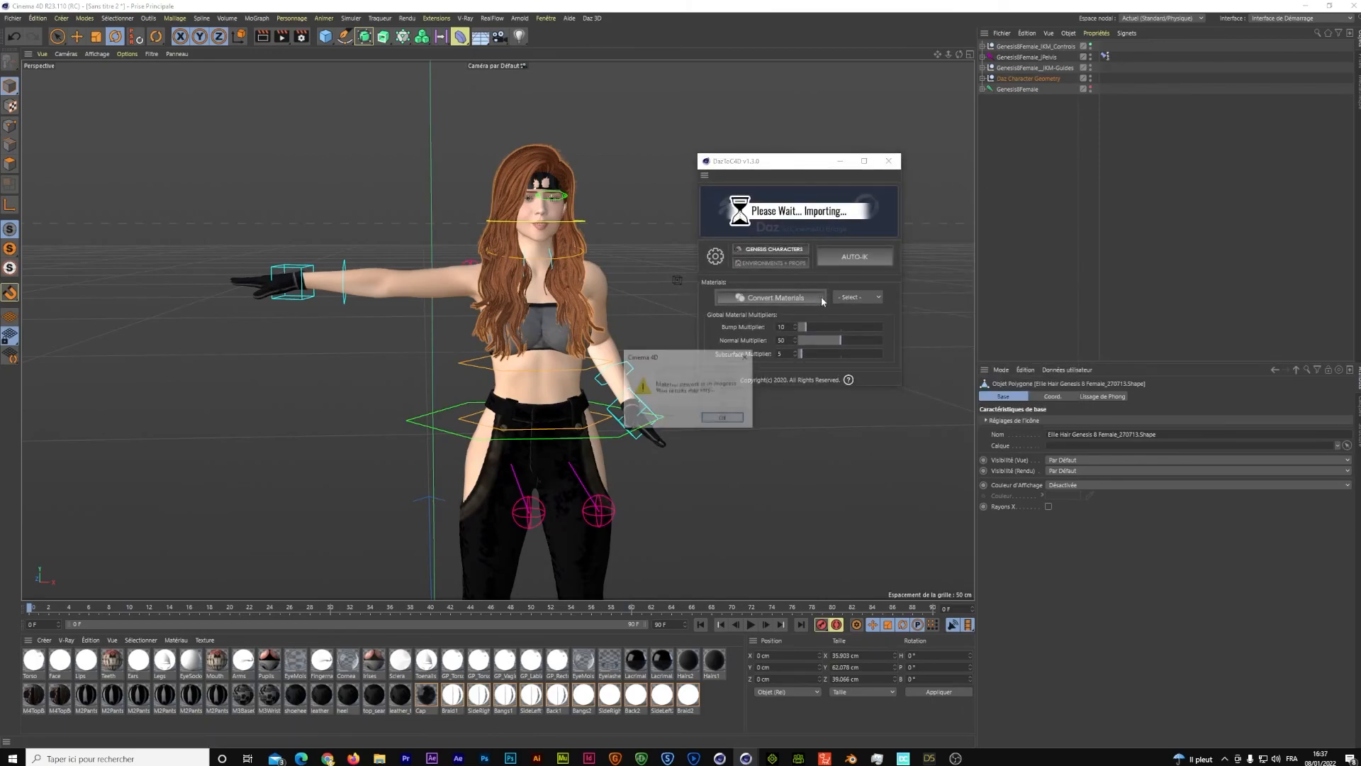
pyautogui.click(716, 418)
pyautogui.click(710, 414)
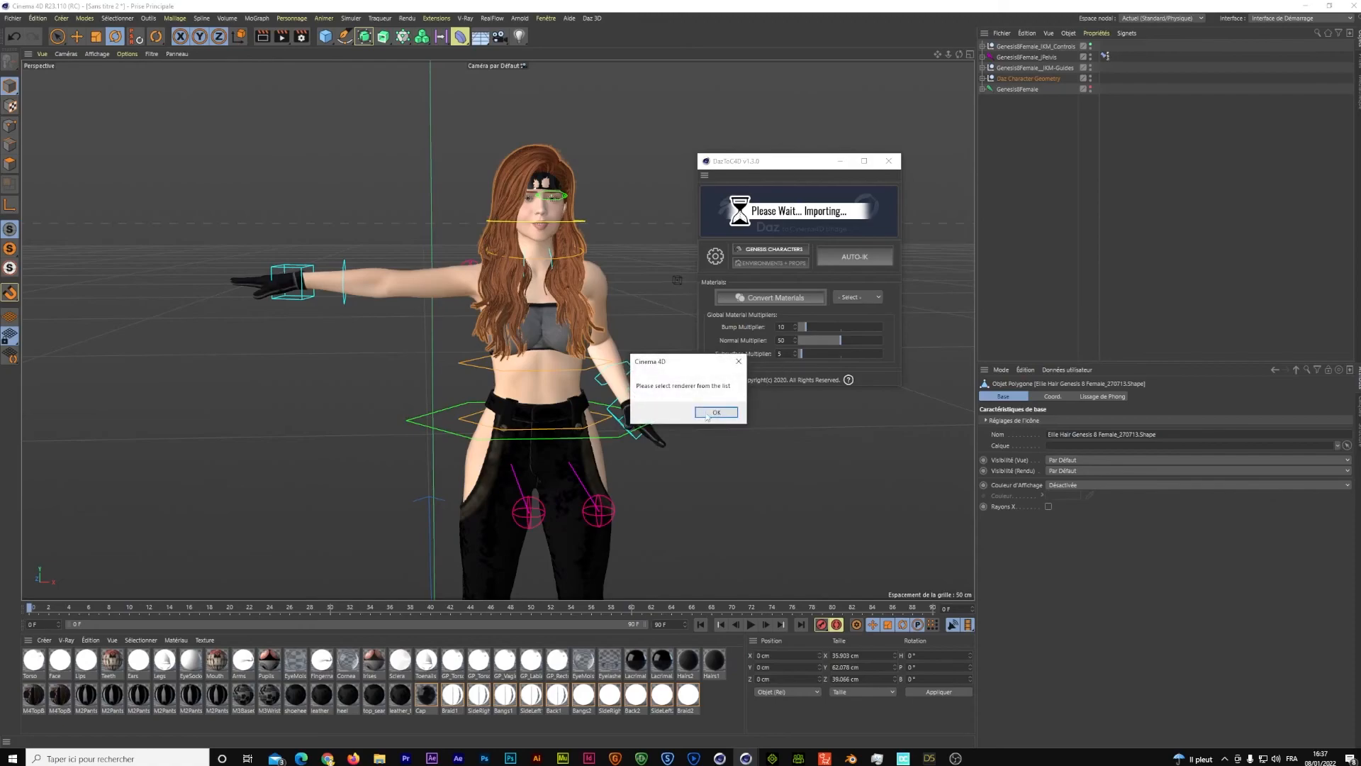